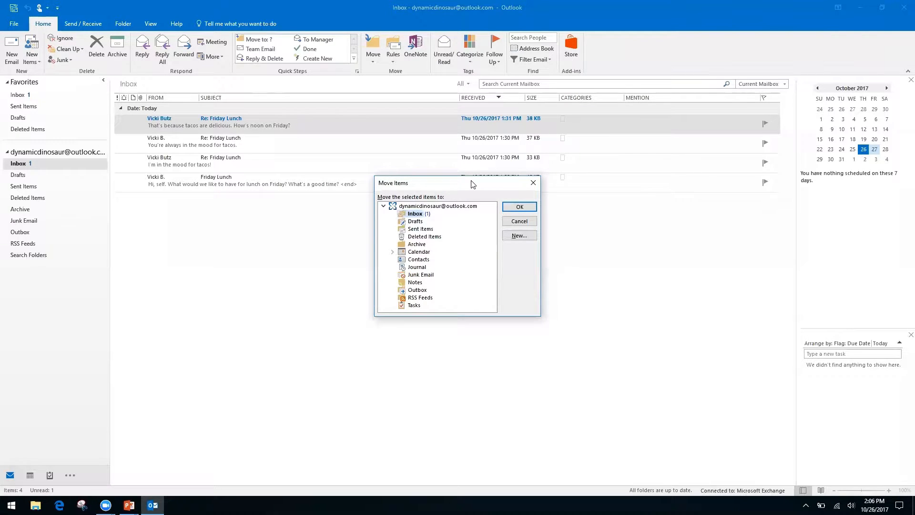
Close the Move Items dialog without moving the messages and switch to the PowerPoint slide
{"action": "key", "text": "Down"}
{"action": "key", "text": "Down"}
{"action": "key", "text": "Down"}
{"action": "key", "text": "Down"}
{"action": "key", "text": "Up"}
{"action": "key", "text": "Up"}
{"action": "key", "text": "Up"}
{"action": "key", "text": "Up"}
{"action": "left_click", "coordinate": [529, 188]}
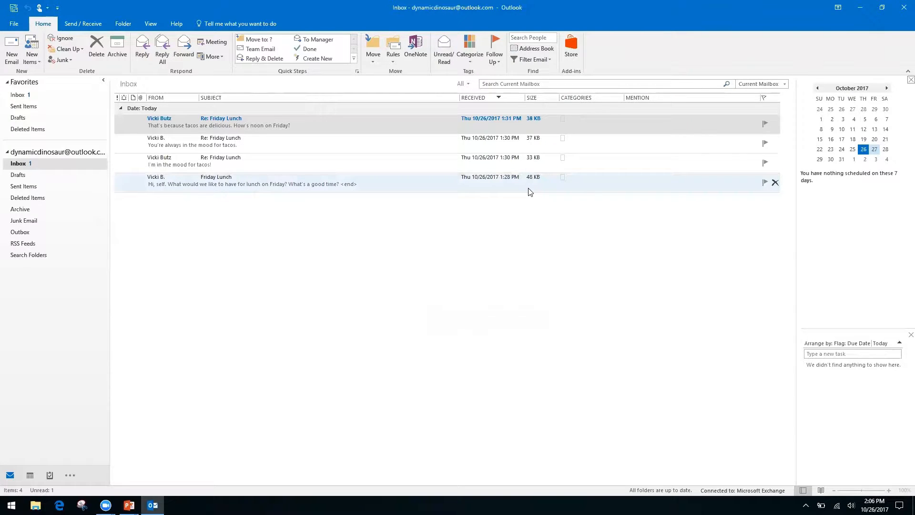
{"action": "key", "text": "alt+Tab"}
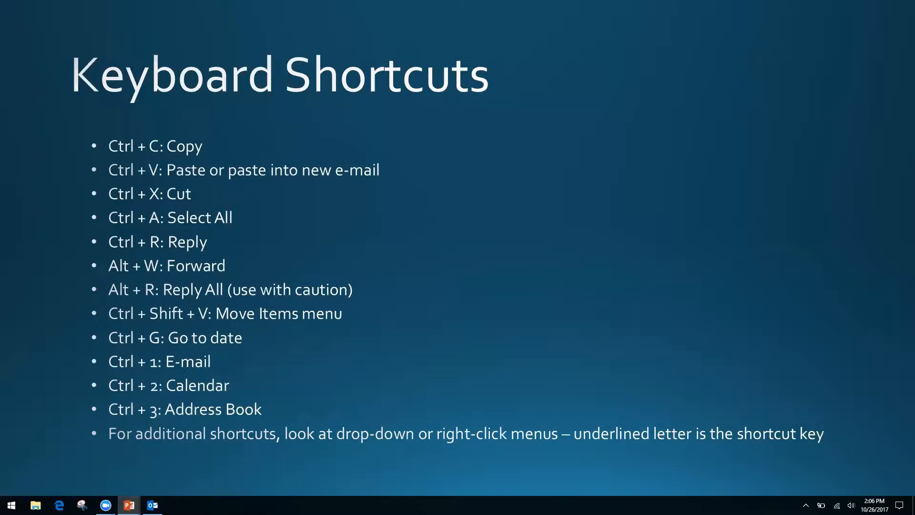
Switch from the PowerPoint Keyboard Shortcuts slide back to the Outlook inbox
{"action": "key", "text": "alt+Tab"}
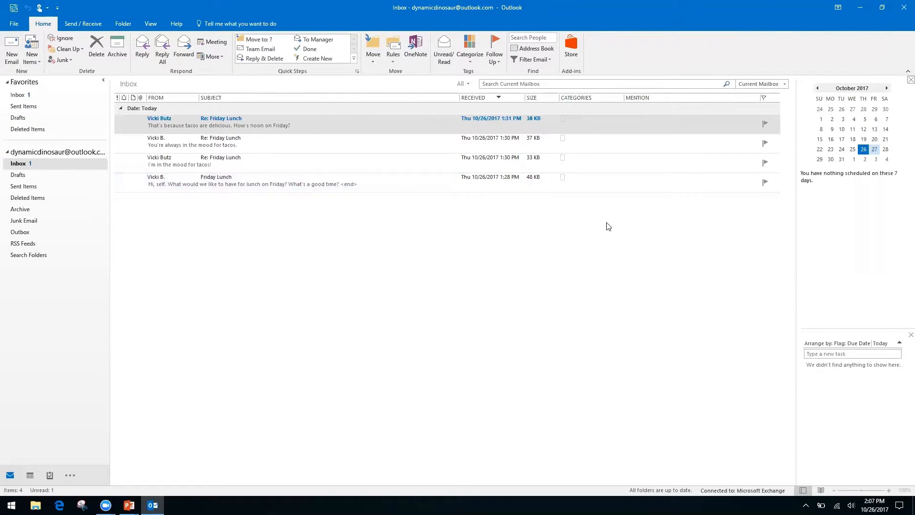
Show the calendar as a full-width October 2017 month grid and bring up Go To Date
{"action": "key", "text": "ctrl+2"}
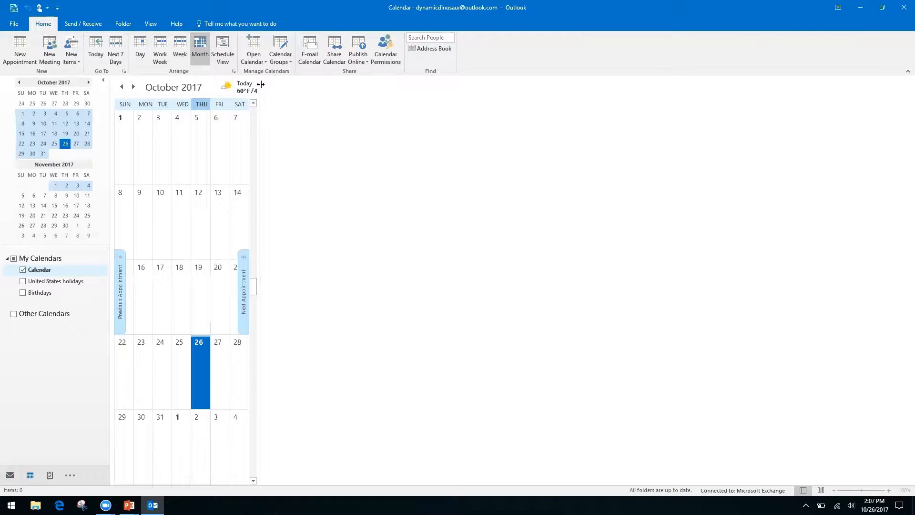
{"action": "left_click_drag", "start_coordinate": [258, 91], "coordinate": [794, 166]}
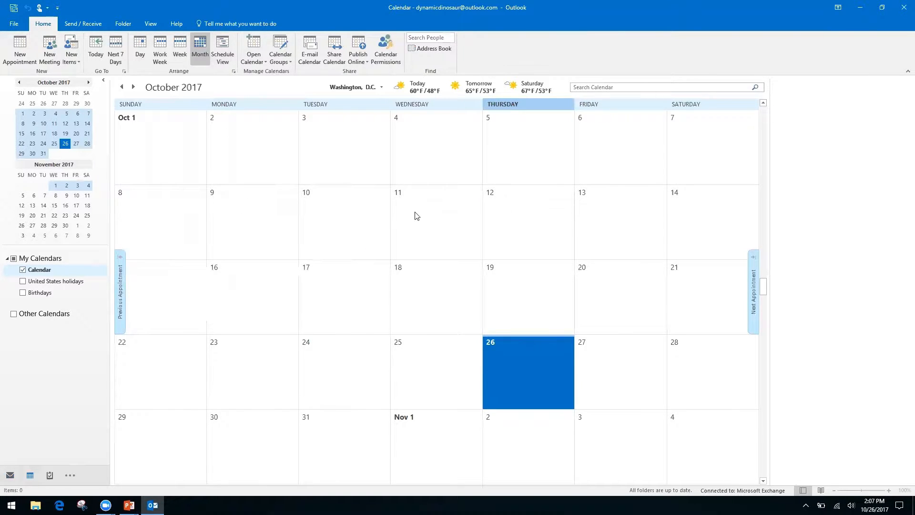
{"action": "key", "text": "ctrl+g"}
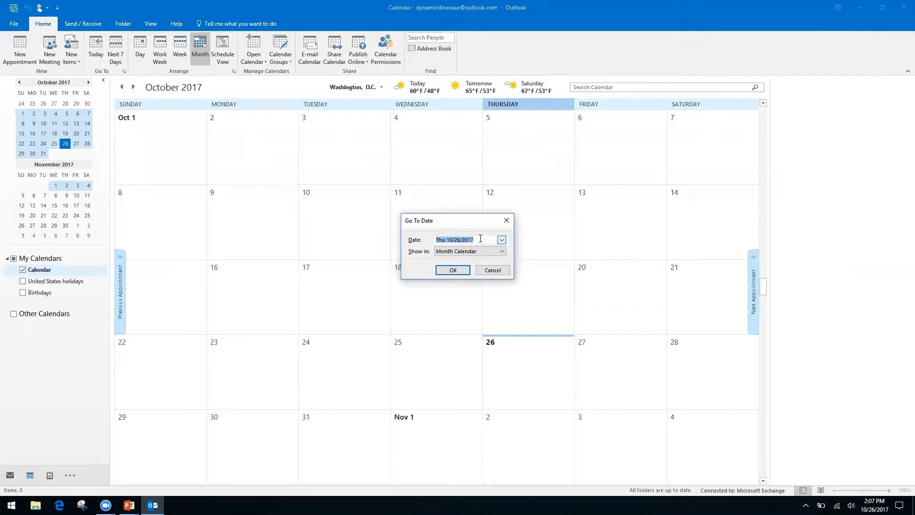
Jump the calendar to 11/2/17, then page forward month by month to March 2018
{"action": "type", "text": "11/2/17"}
{"action": "key", "text": "Return"}
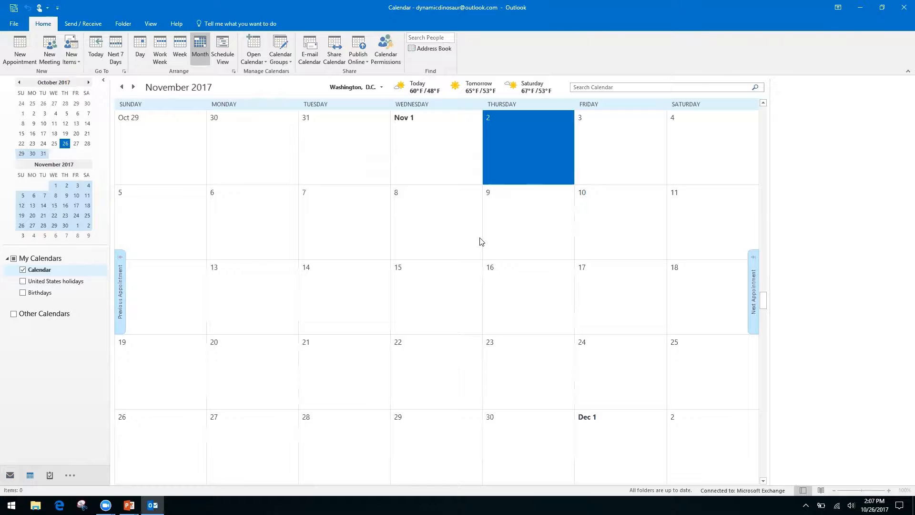
{"action": "left_click", "coordinate": [89, 82]}
{"action": "left_click", "coordinate": [89, 82]}
{"action": "left_click", "coordinate": [89, 83]}
{"action": "left_click", "coordinate": [89, 82]}
{"action": "left_click", "coordinate": [89, 82]}
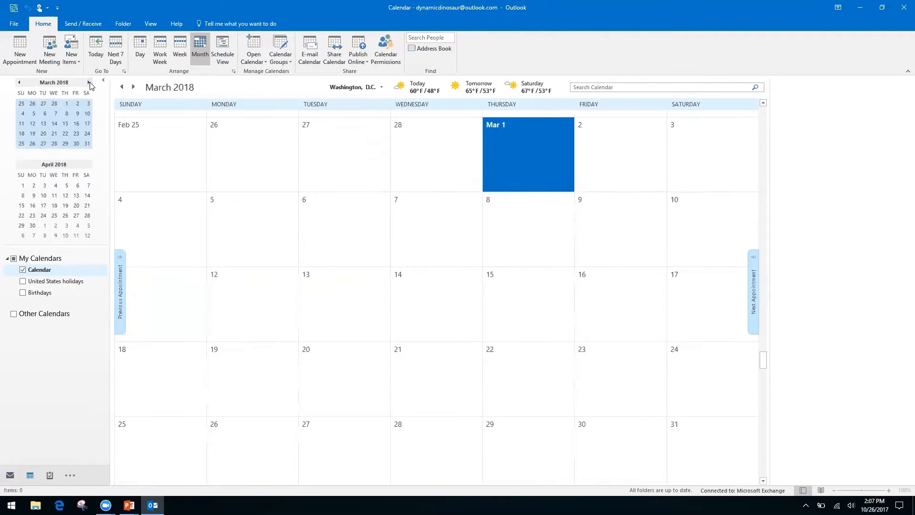
Page back to October 2017, glance at the PowerPoint slide, and return to Outlook
{"action": "left_click", "coordinate": [19, 83]}
{"action": "left_click", "coordinate": [19, 83]}
{"action": "left_click", "coordinate": [19, 82]}
{"action": "left_click", "coordinate": [18, 82]}
{"action": "left_click", "coordinate": [19, 83]}
{"action": "left_click", "coordinate": [18, 82]}
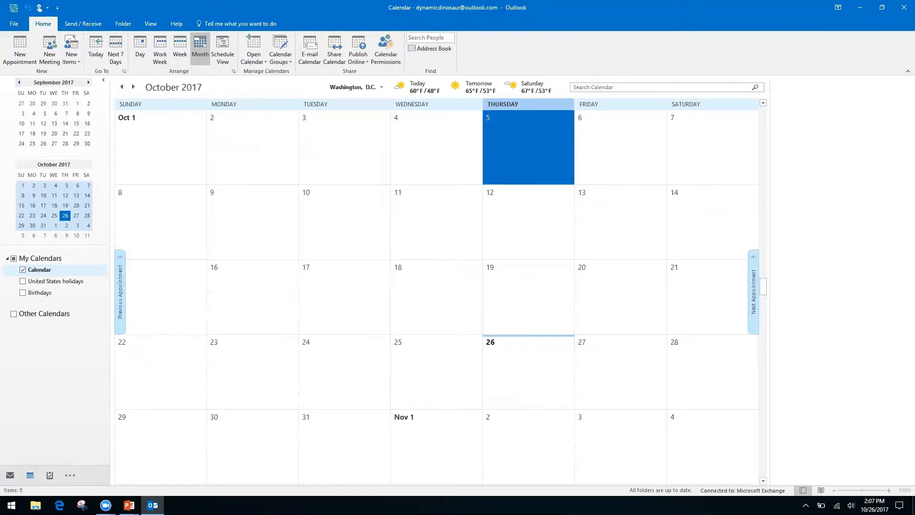
{"action": "key", "text": "alt+Tab"}
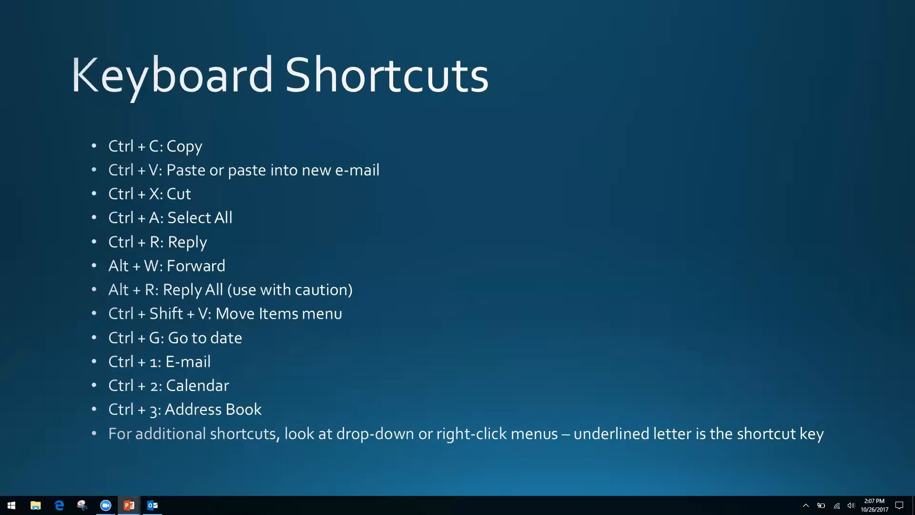
{"action": "key", "text": "alt+Tab"}
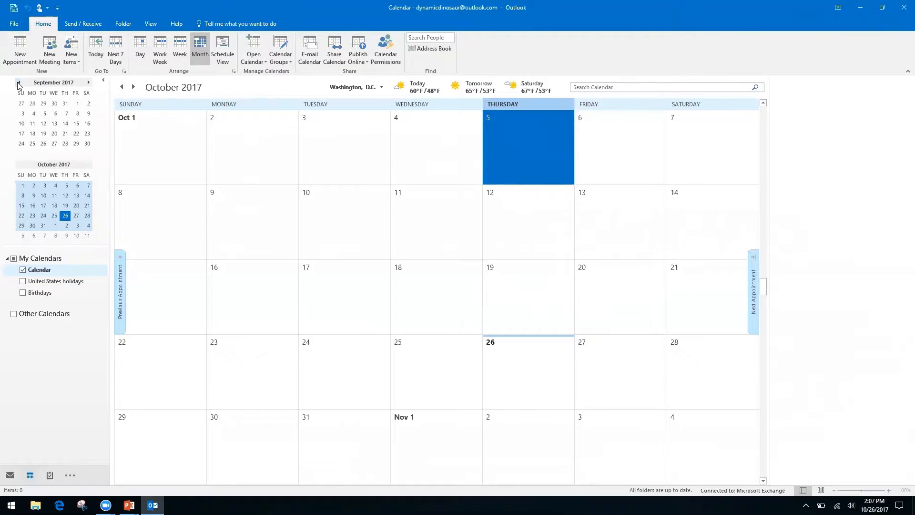
Cycle through Mail and Calendar, ending on the empty Contacts list in People
{"action": "key", "text": "ctrl+1"}
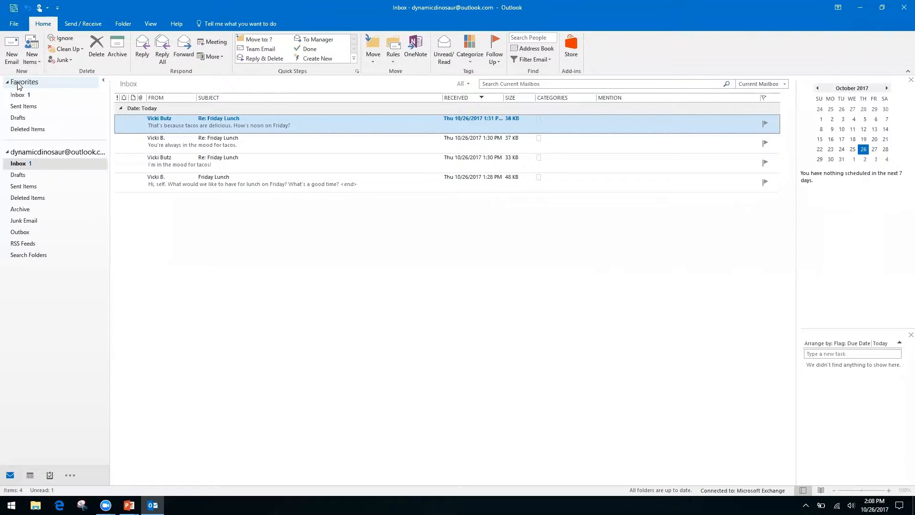
{"action": "key", "text": "ctrl+2"}
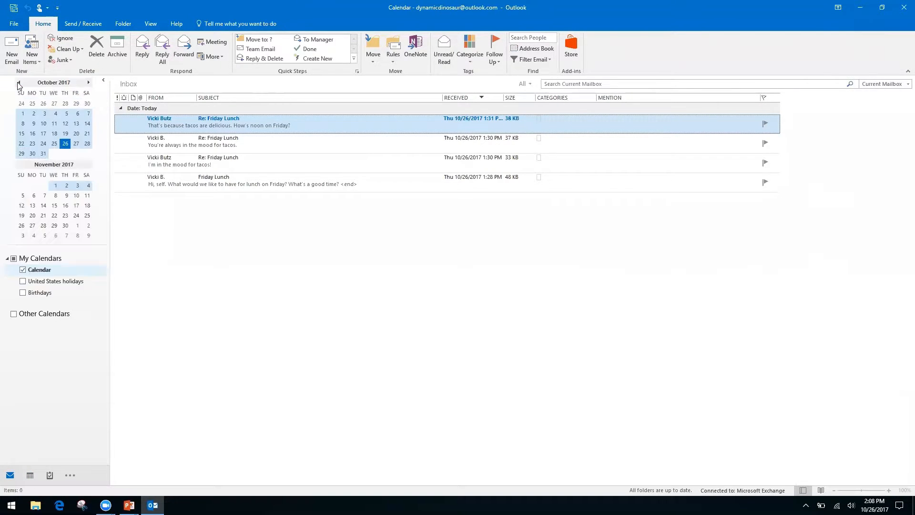
{"action": "key", "text": "ctrl+3"}
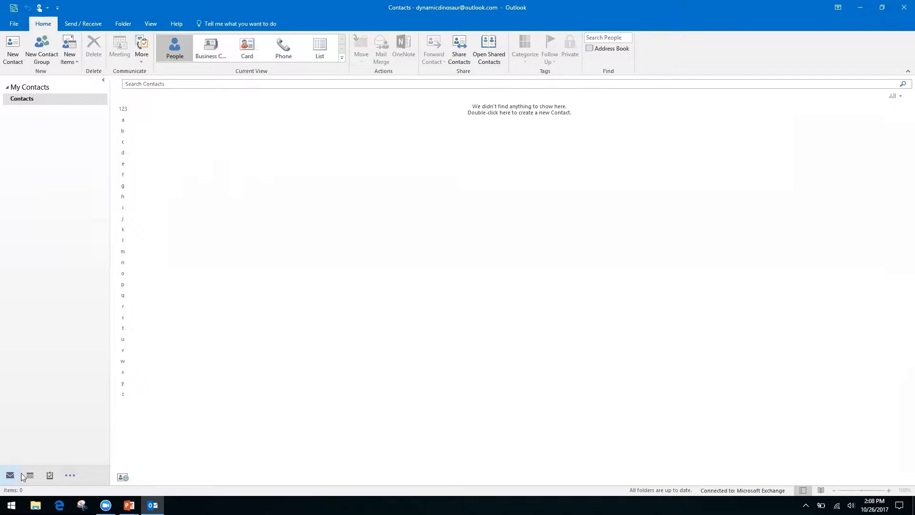
Show and then dismiss the extra navigation views menu
{"action": "left_click", "coordinate": [72, 477]}
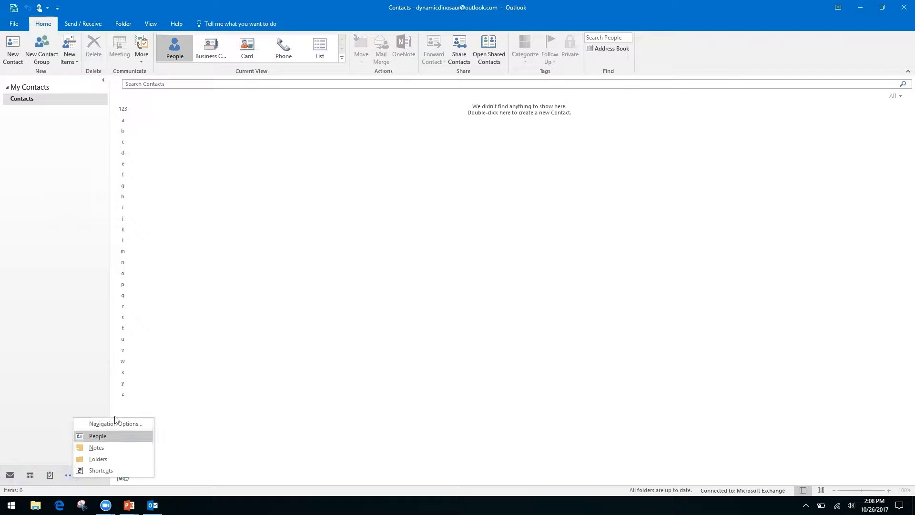
{"action": "left_click", "coordinate": [37, 400]}
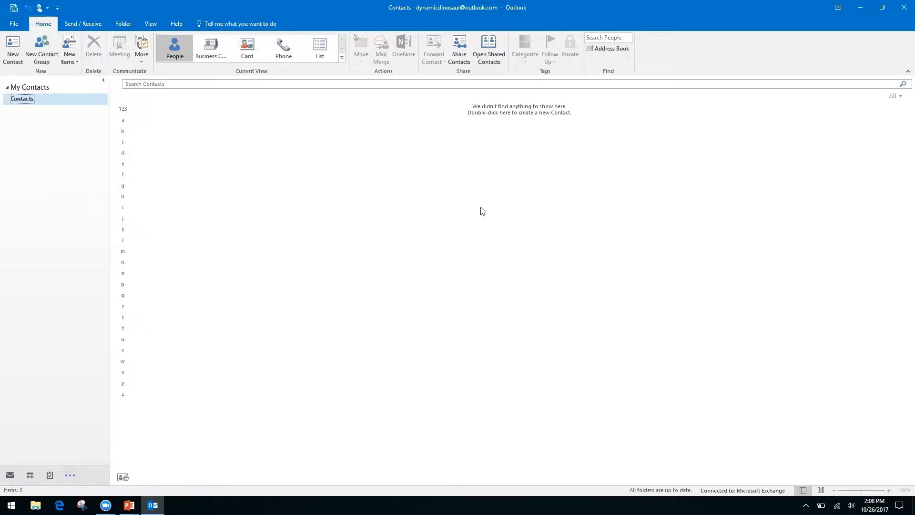
{"action": "mouse_move", "coordinate": [11, 475]}
Cycle through Mail, Calendar, People and Notes with shortcuts, ending back on the Inbox
{"action": "key", "text": "ctrl+1"}
{"action": "key", "text": "ctrl+2"}
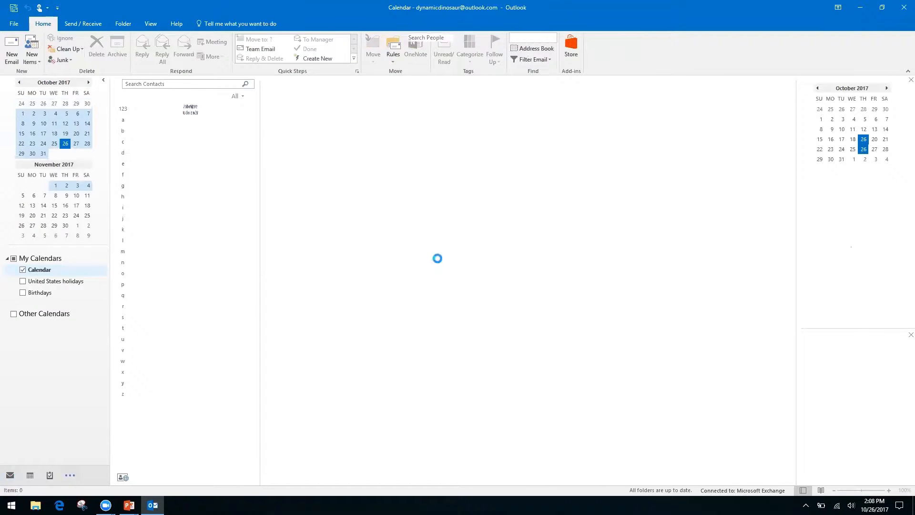
{"action": "key", "text": "ctrl+3"}
{"action": "key", "text": "ctrl+5"}
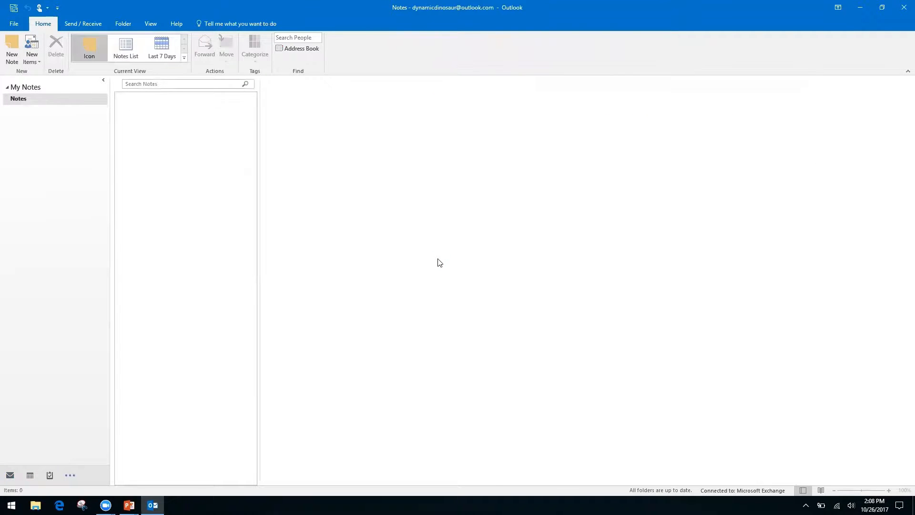
{"action": "key", "text": "ctrl+1"}
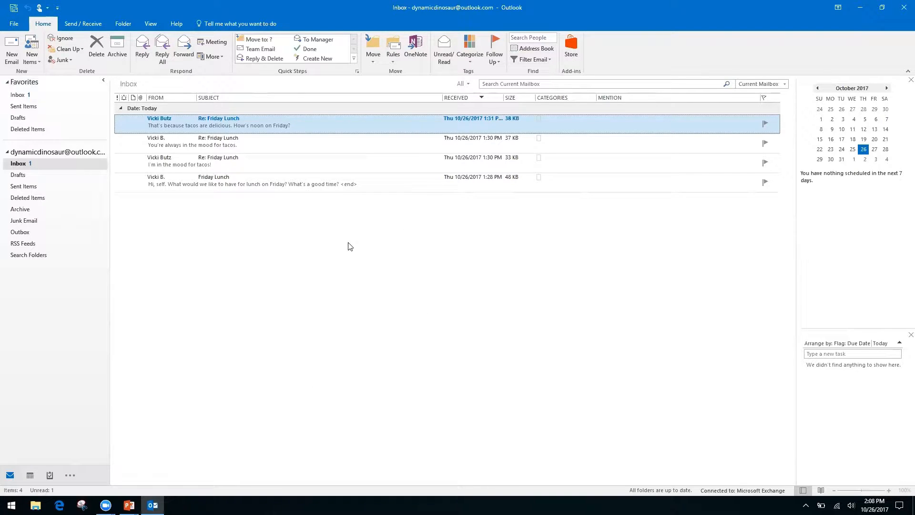
{"action": "key", "text": "alt+Tab"}
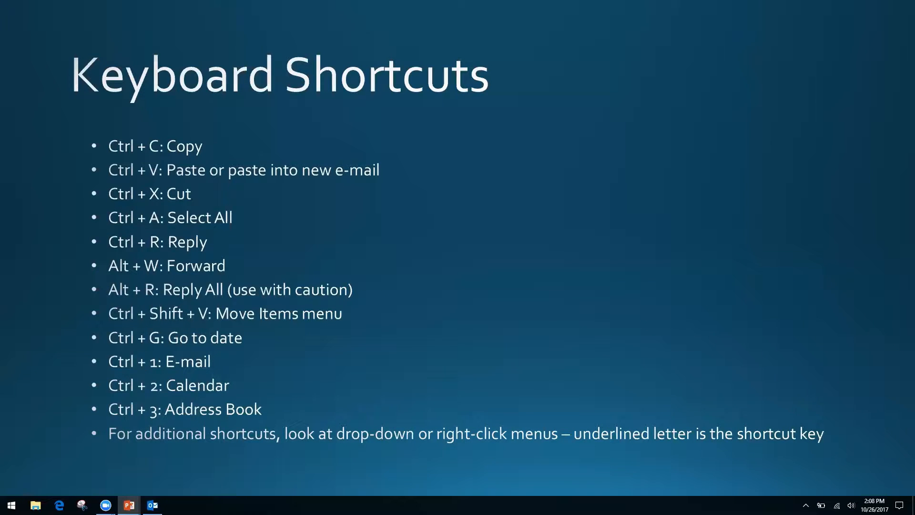
{"action": "key", "text": "alt+Tab"}
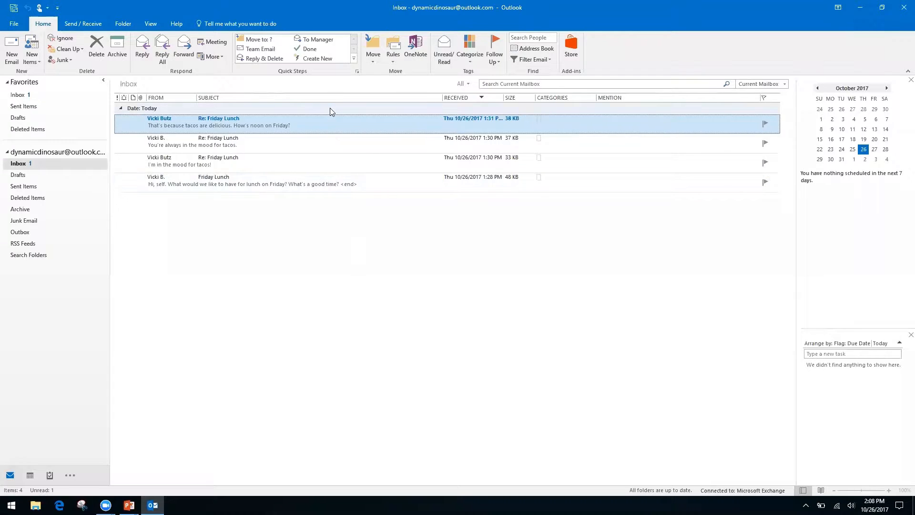
{"action": "right_click", "coordinate": [331, 127]}
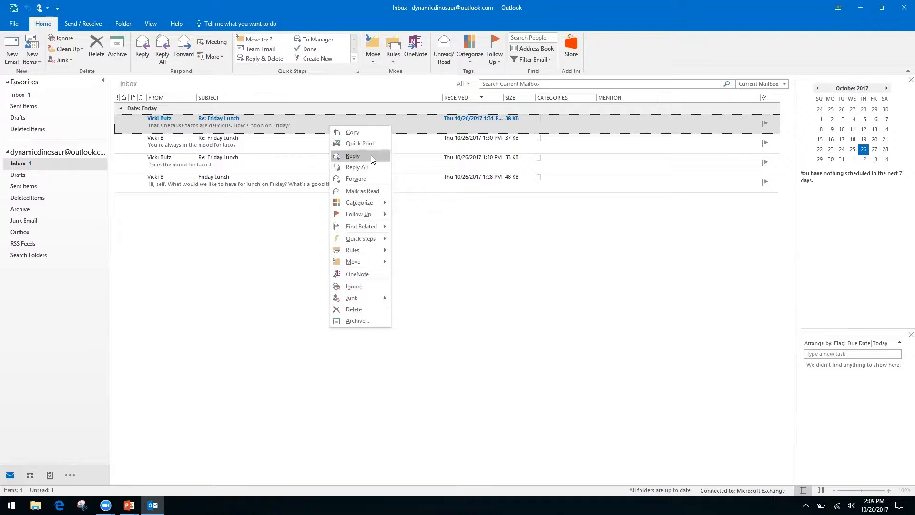
{"action": "right_click", "coordinate": [437, 232]}
{"action": "left_click", "coordinate": [350, 209]}
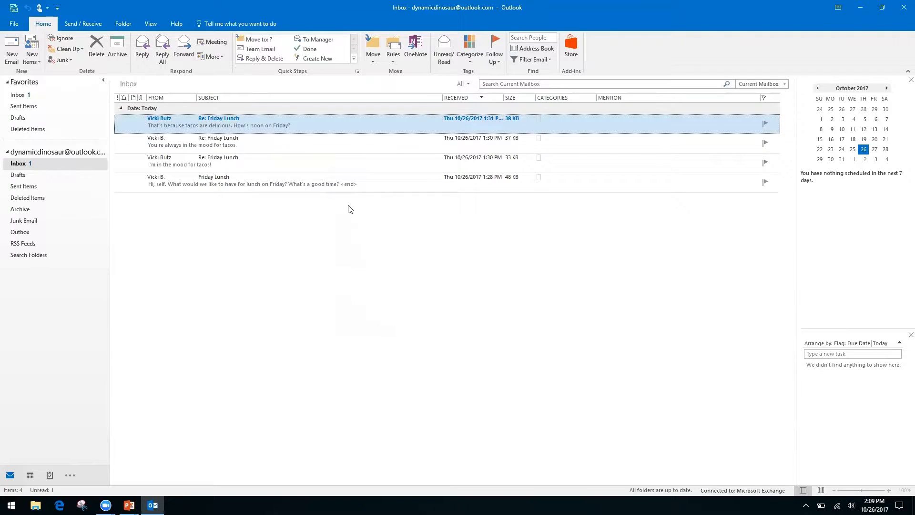
{"action": "right_click", "coordinate": [327, 120]}
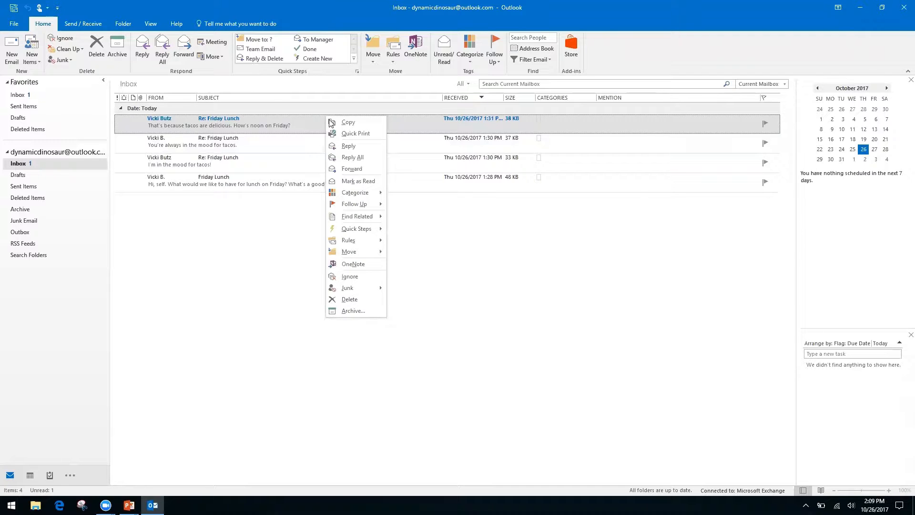
{"action": "left_click", "coordinate": [469, 252]}
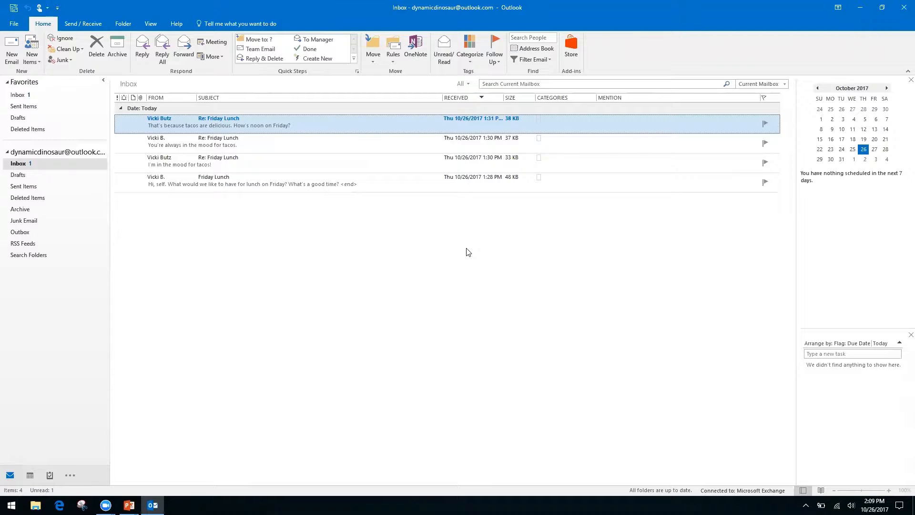
Advance the PowerPoint slide show to the Productivity & Calendars slide, then return to Outlook
{"action": "key", "text": "alt+Tab"}
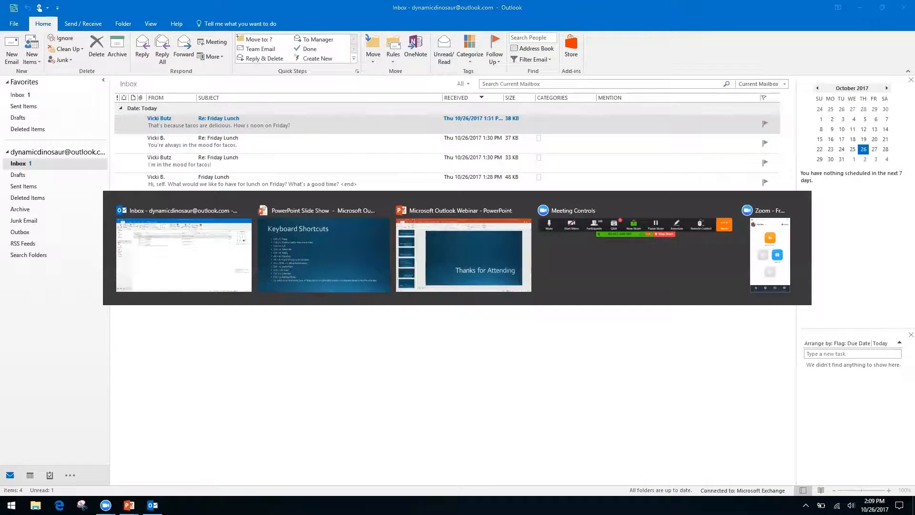
{"action": "key", "text": "Right"}
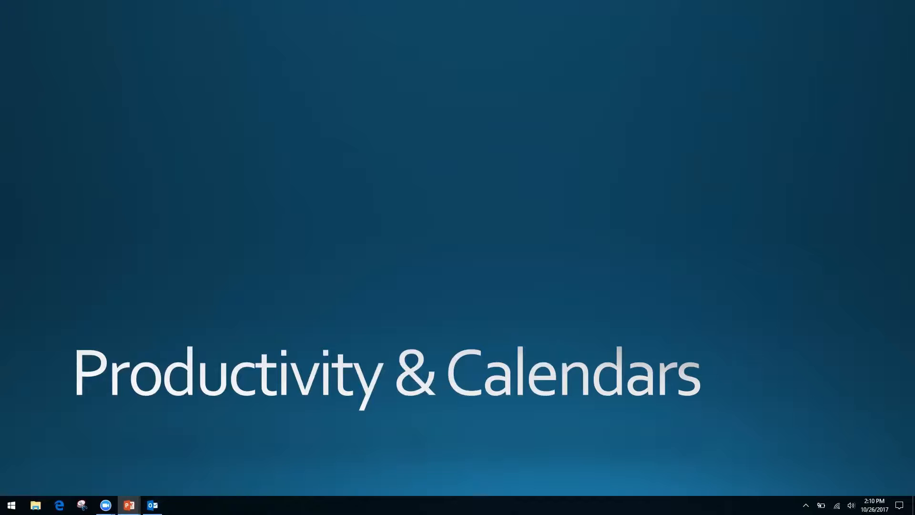
{"action": "key", "text": "alt+Tab"}
{"action": "key", "text": "Tab"}
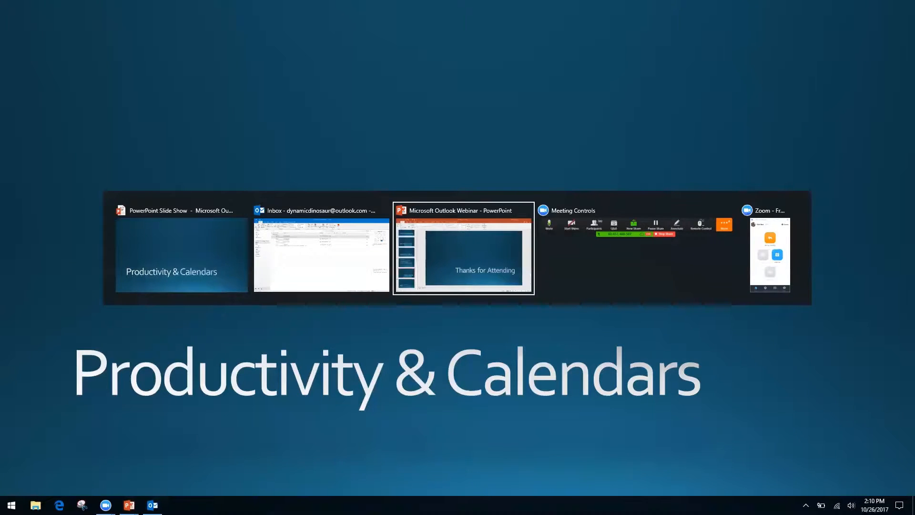
{"action": "key", "text": "shift+Tab"}
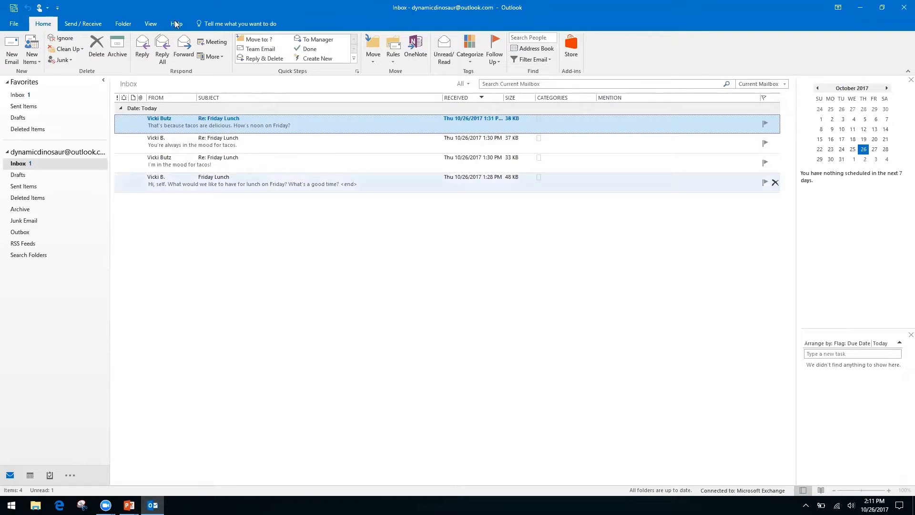
Turn on Show as Conversations for the Inbox from the View ribbon
{"action": "left_click", "coordinate": [151, 25]}
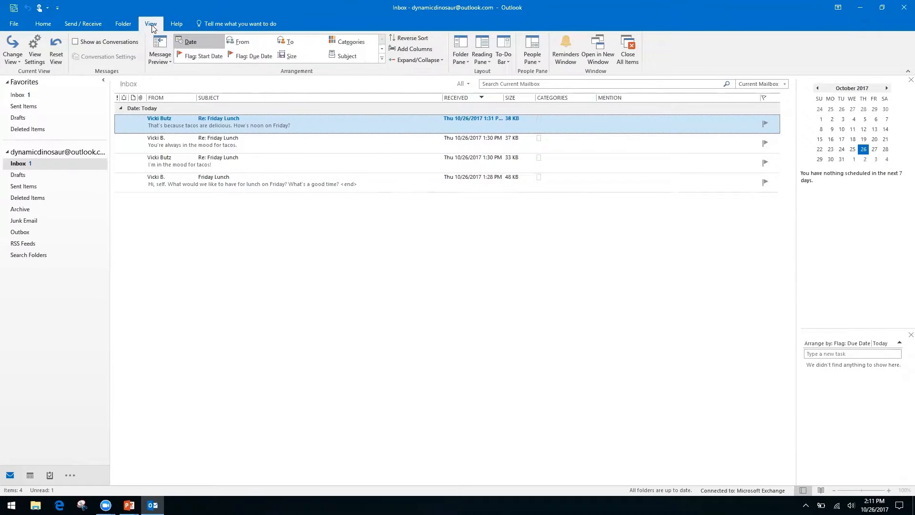
{"action": "left_click", "coordinate": [74, 42]}
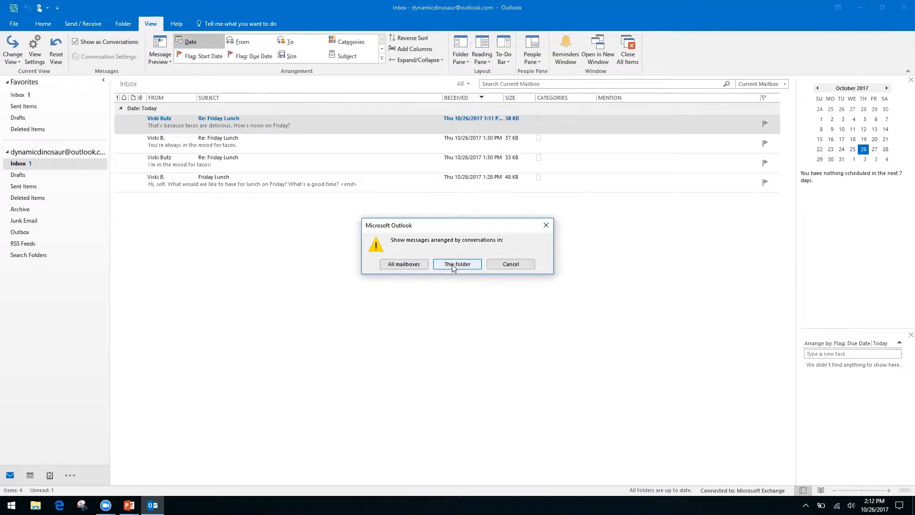
Apply conversations to all mailboxes, close the Re: Friday Lunch window, and expand the thread
{"action": "left_click", "coordinate": [404, 265]}
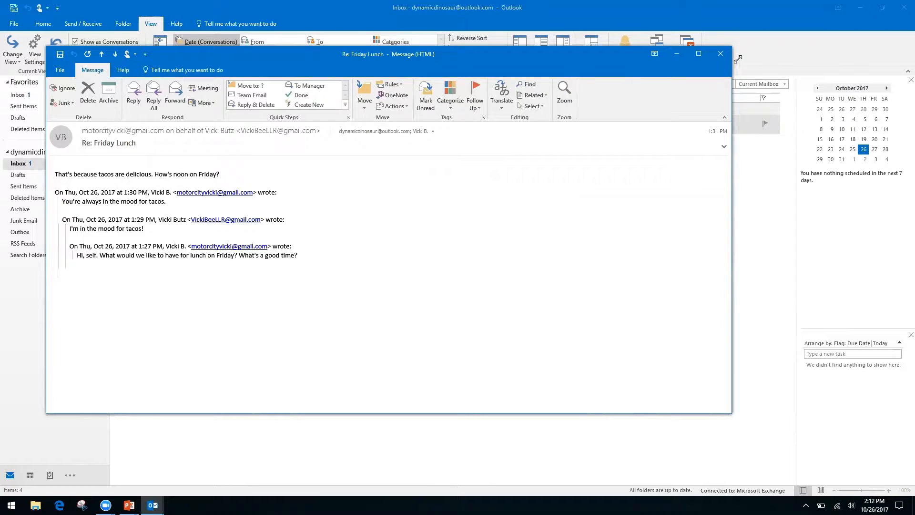
{"action": "left_click", "coordinate": [720, 54]}
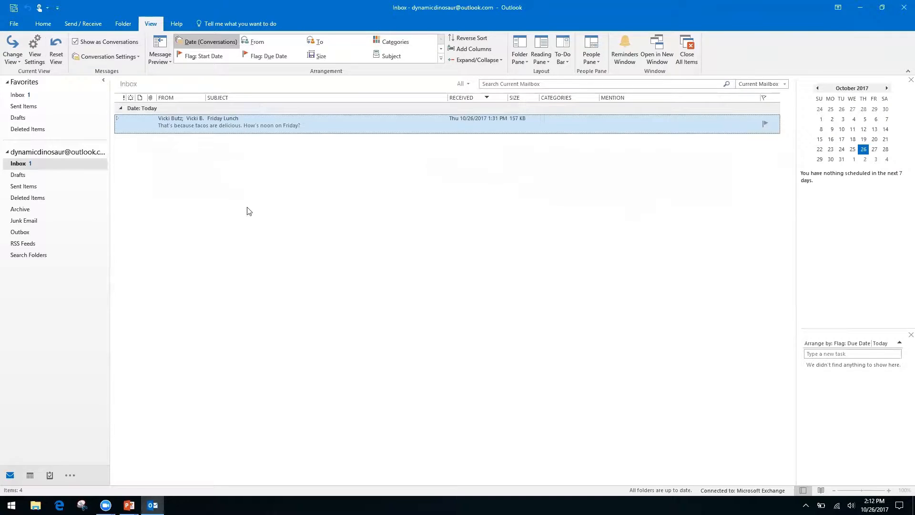
{"action": "left_click", "coordinate": [118, 121]}
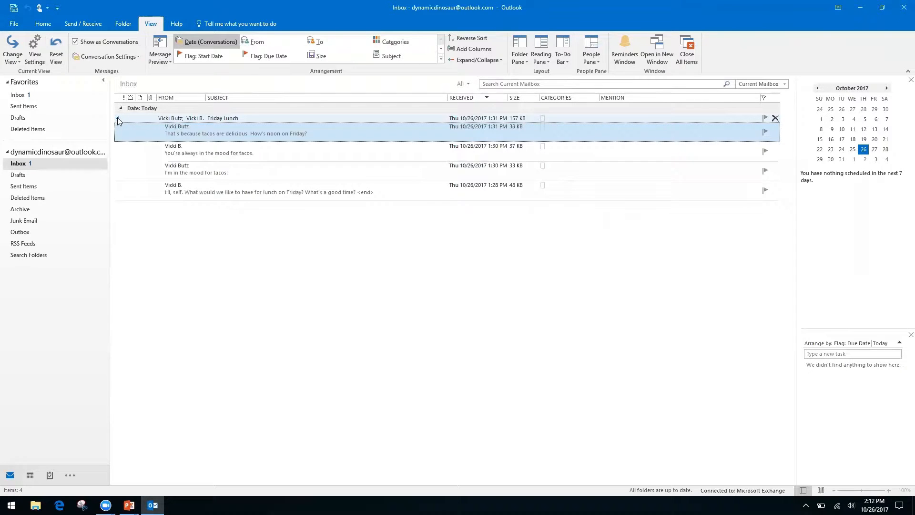
{"action": "left_click", "coordinate": [118, 119]}
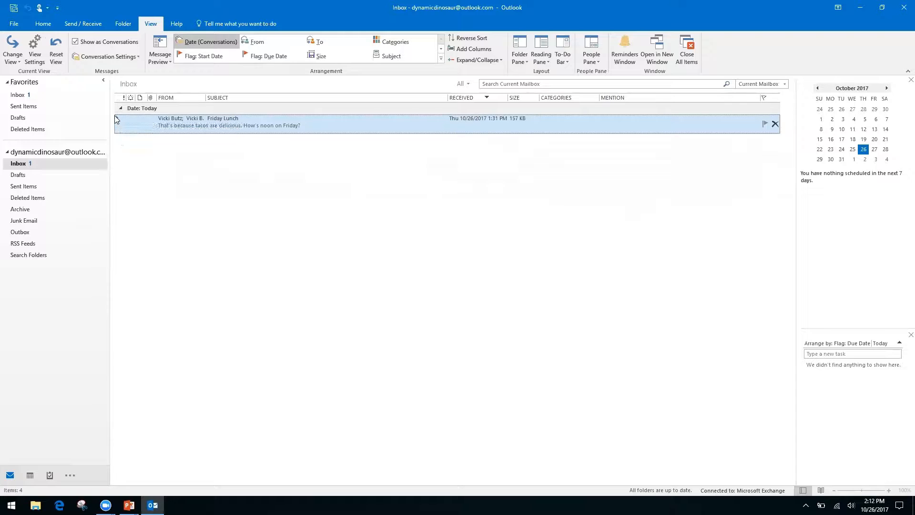
{"action": "left_click", "coordinate": [117, 120]}
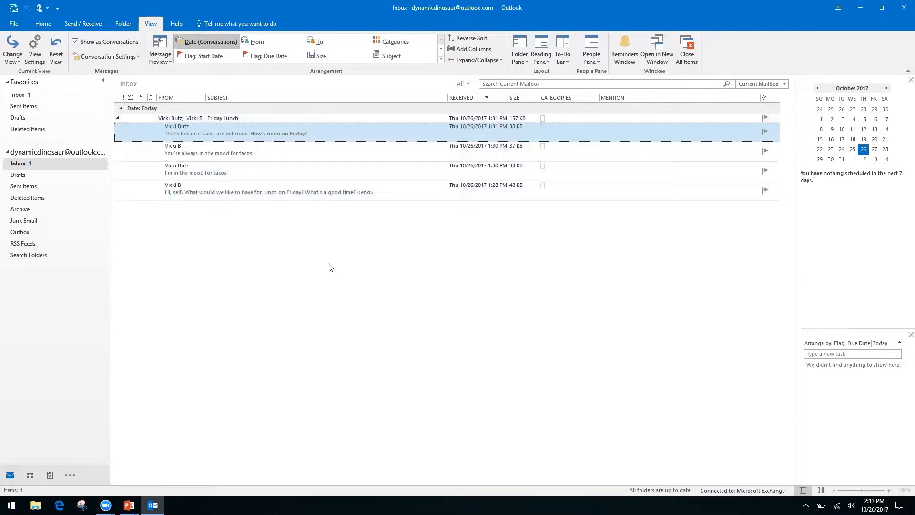
Open the original Friday Lunch message and show its suggested Friday, October 27, 12:00–12:30 PM event
{"action": "double_click", "coordinate": [302, 188]}
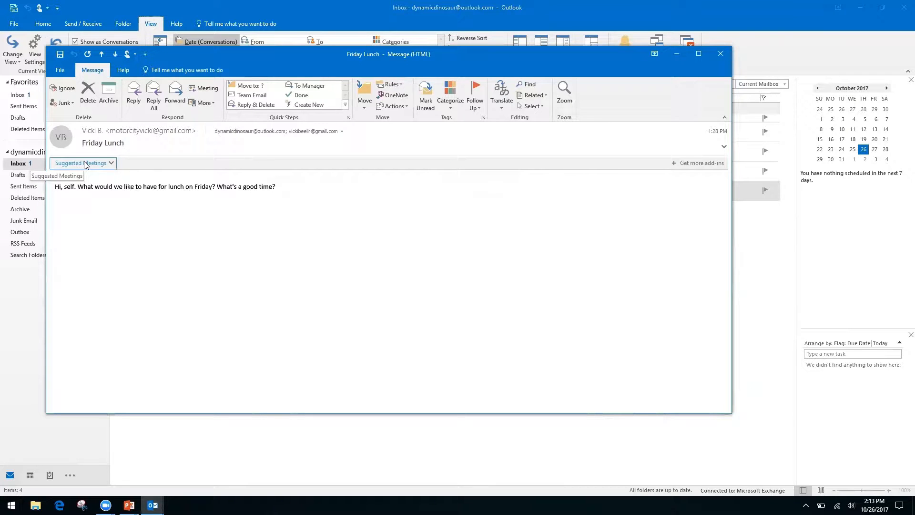
{"action": "left_click", "coordinate": [111, 163]}
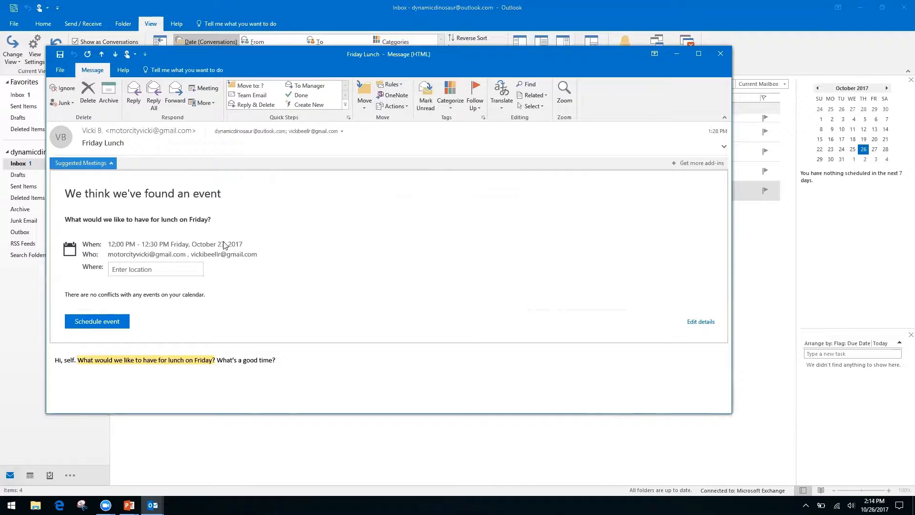
Schedule the suggested Friday lunch event with the location 'Ihop'
{"action": "left_click", "coordinate": [154, 269]}
{"action": "type", "text": "Ihop"}
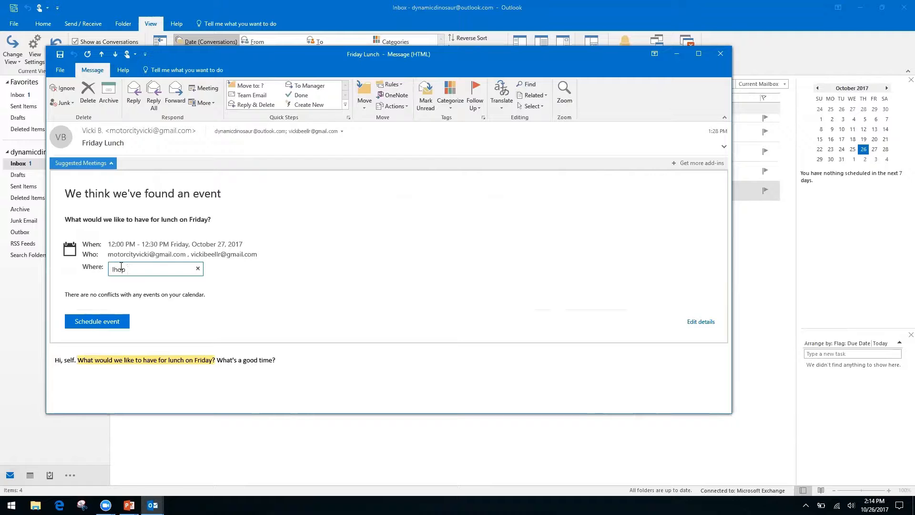
{"action": "key", "text": "Return"}
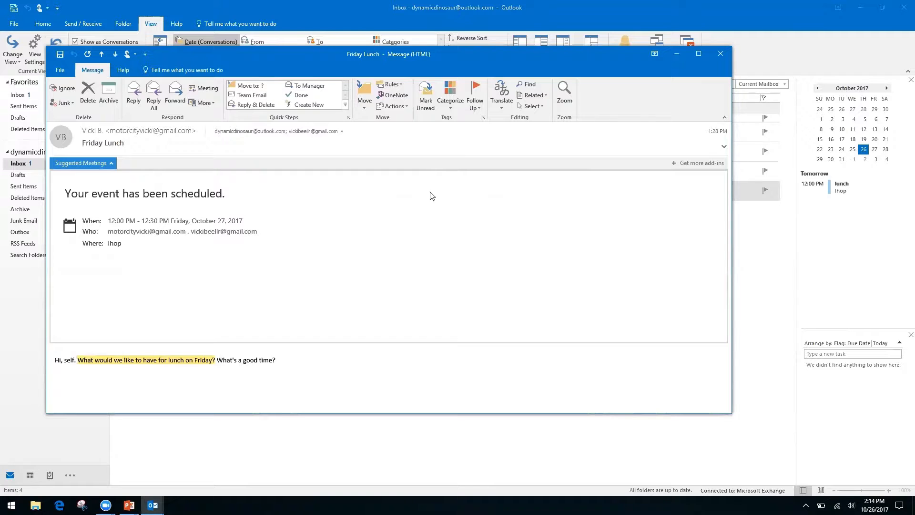
Close the message, view the lunch on Friday the 27th, then return to the Productivity & Calendars slide
{"action": "left_click", "coordinate": [720, 54]}
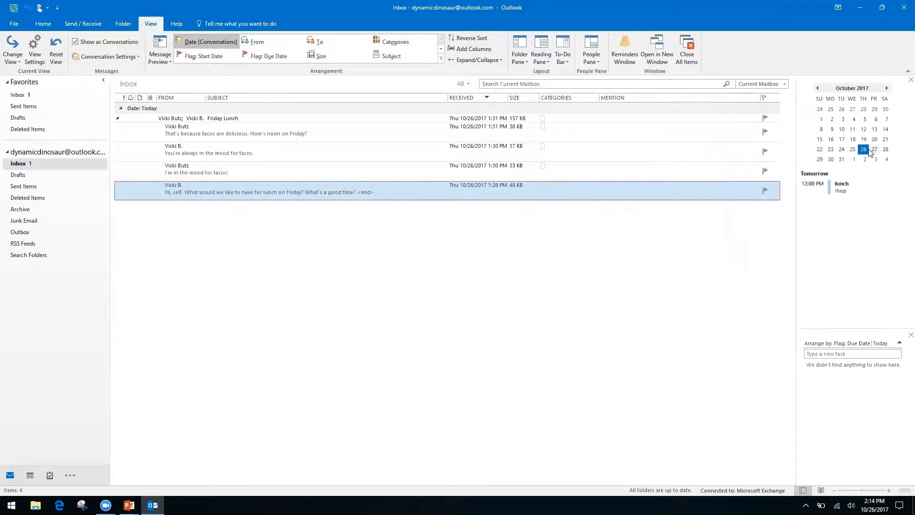
{"action": "double_click", "coordinate": [876, 151]}
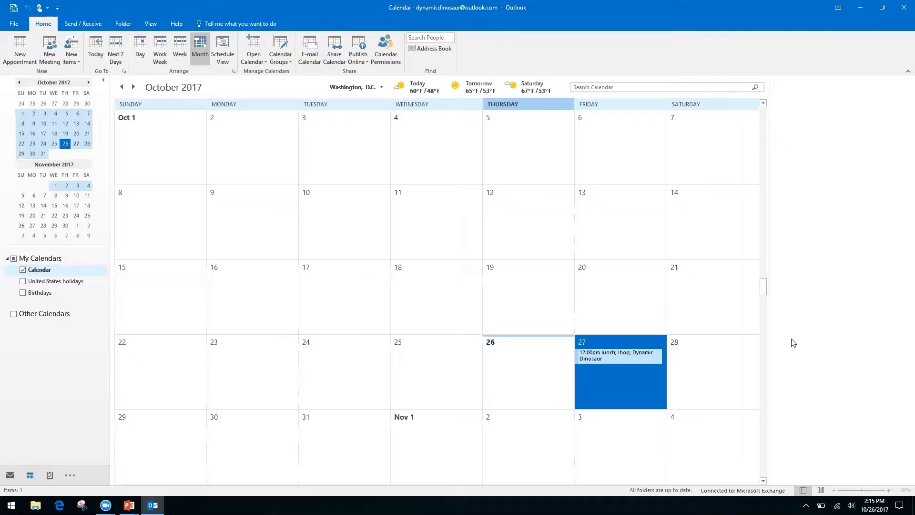
{"action": "key", "text": "alt+Tab"}
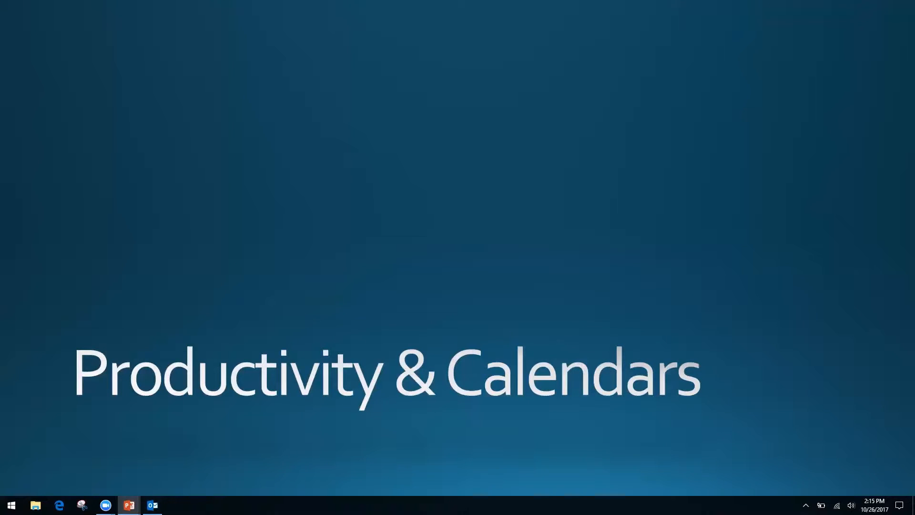
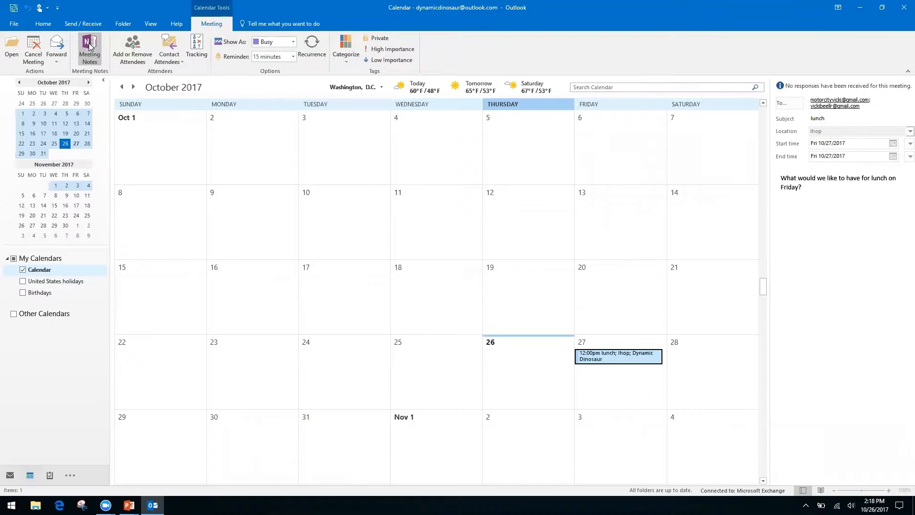
Take private notes for the Friday lunch meeting, filed in OneNote's Quick Notes section
{"action": "left_click", "coordinate": [88, 45]}
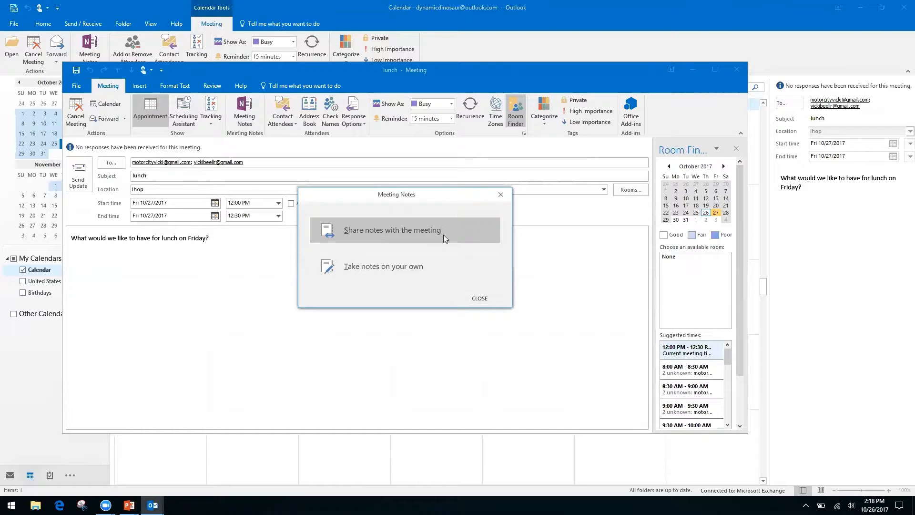
{"action": "left_click", "coordinate": [378, 267]}
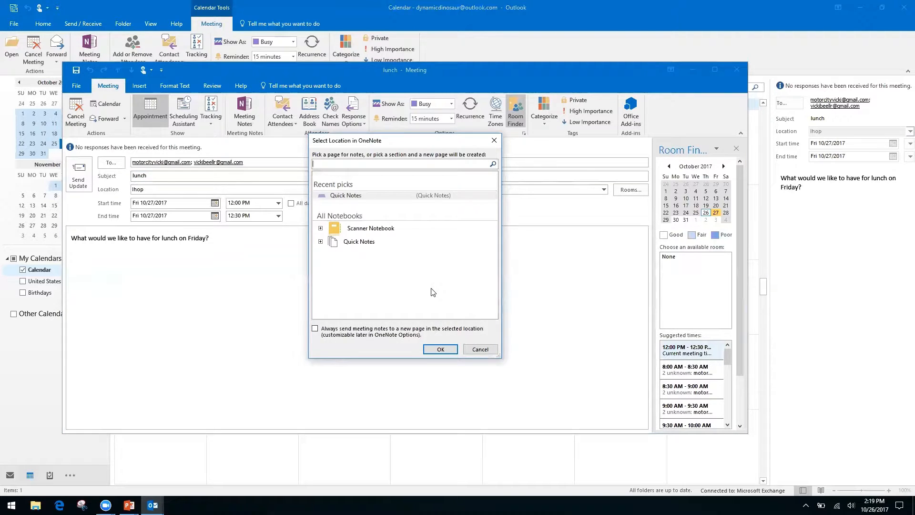
{"action": "left_click", "coordinate": [361, 243]}
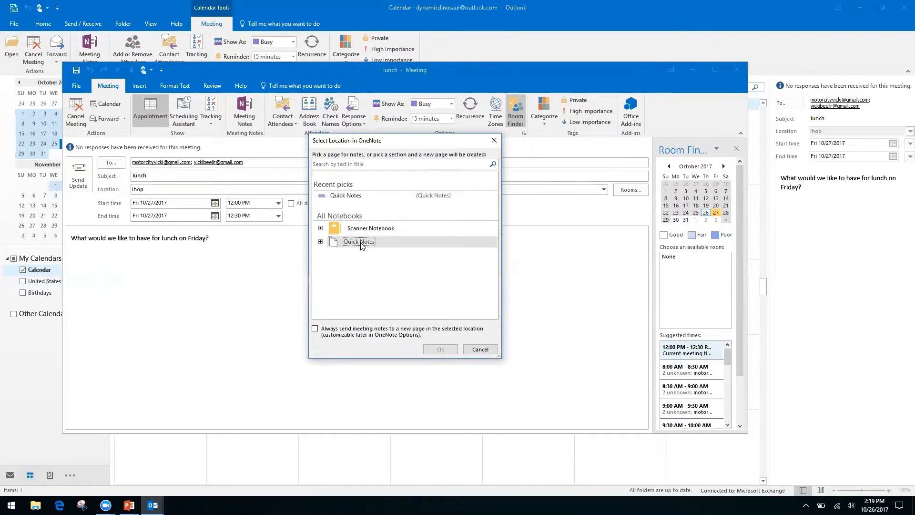
{"action": "left_click", "coordinate": [321, 241]}
{"action": "left_click", "coordinate": [368, 254]}
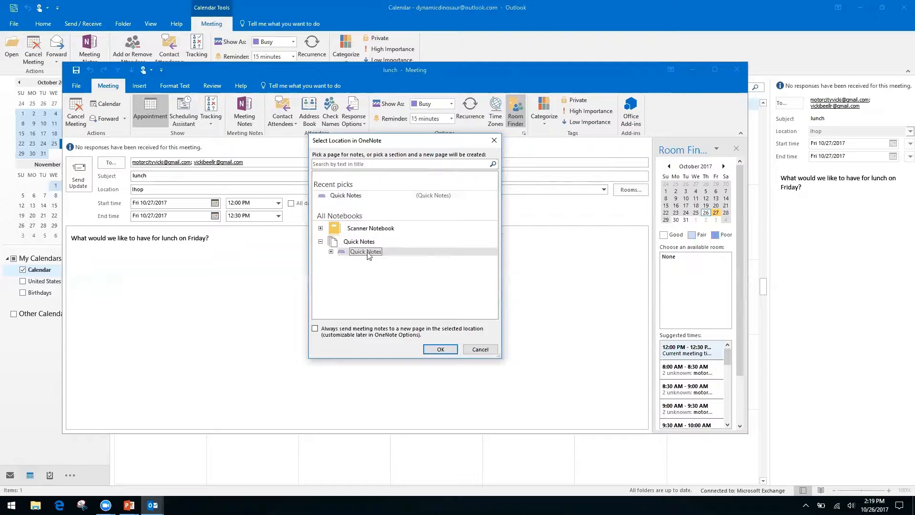
{"action": "left_click", "coordinate": [438, 351]}
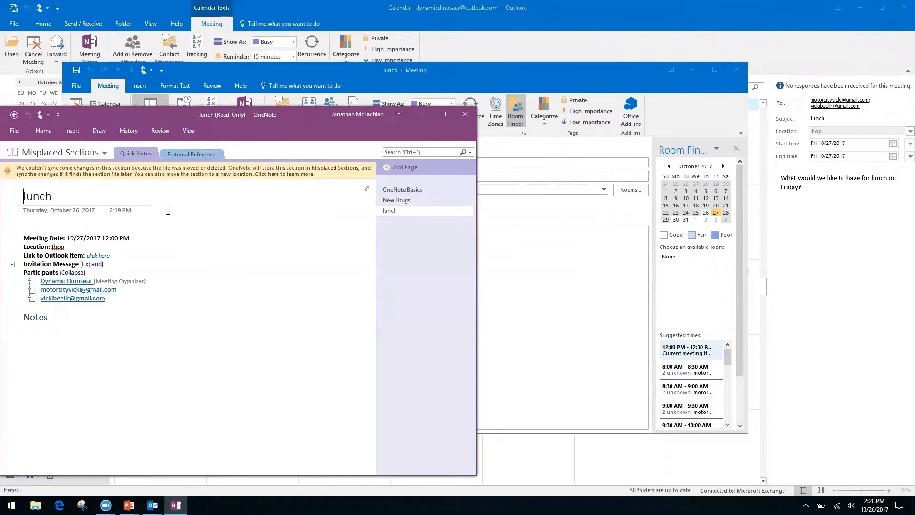
Place the cursor in the lunch page's meeting details, then under its Notes heading
{"action": "left_click", "coordinate": [45, 223]}
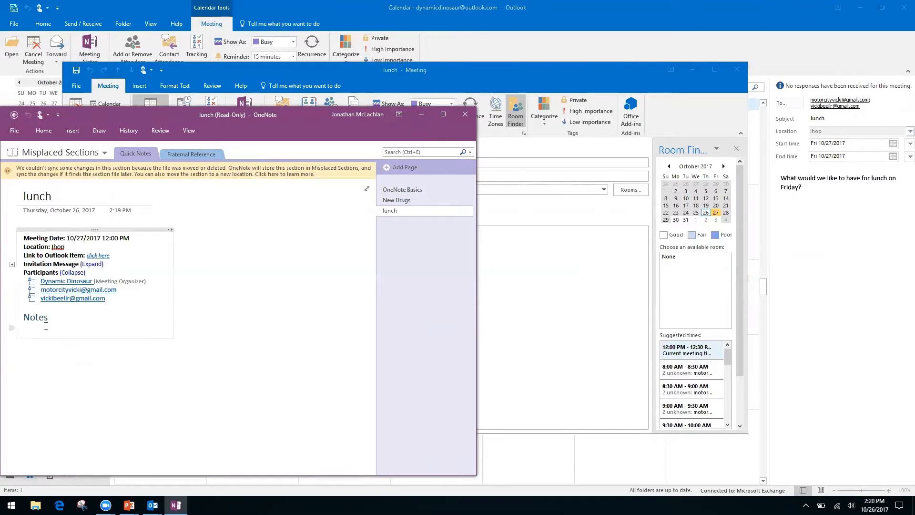
{"action": "left_click", "coordinate": [62, 317]}
Try adding notes to the read-only lunch page, then go back to the empty Quick Notes section
{"action": "right_click", "coordinate": [62, 317]}
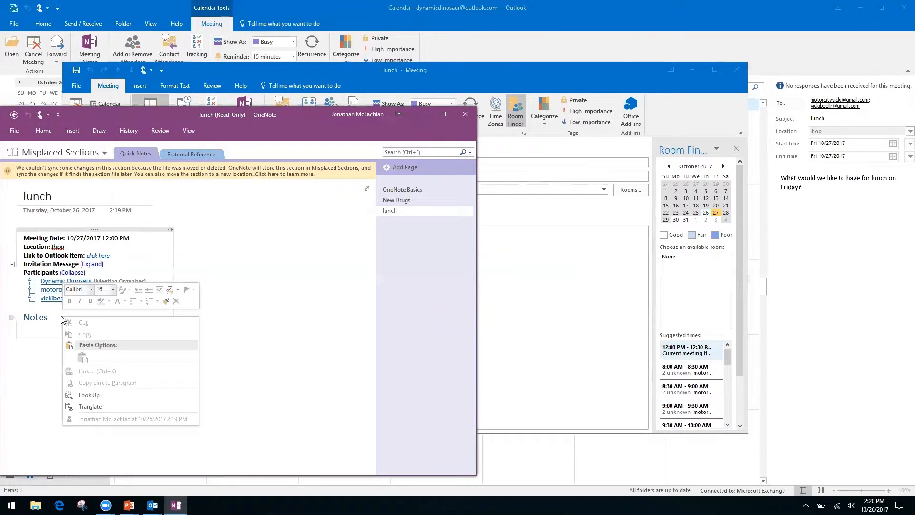
{"action": "left_click", "coordinate": [260, 336]}
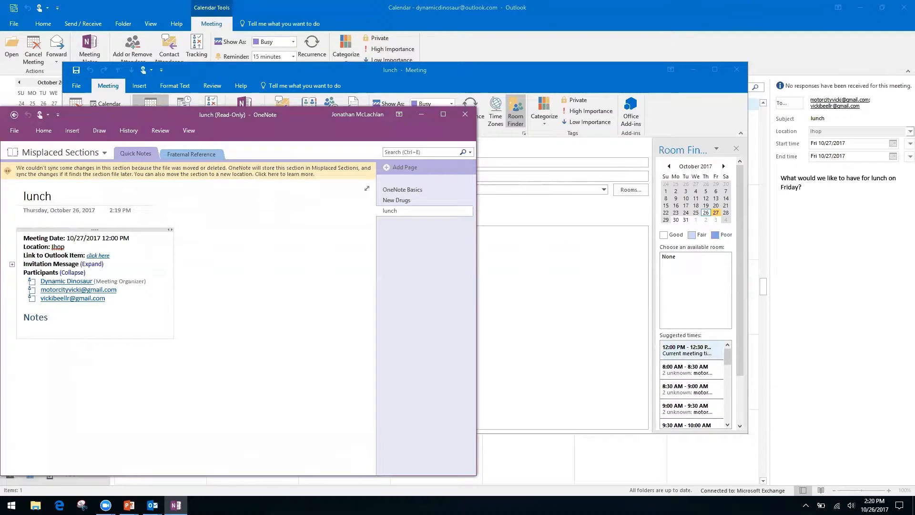
{"action": "left_click", "coordinate": [98, 388]}
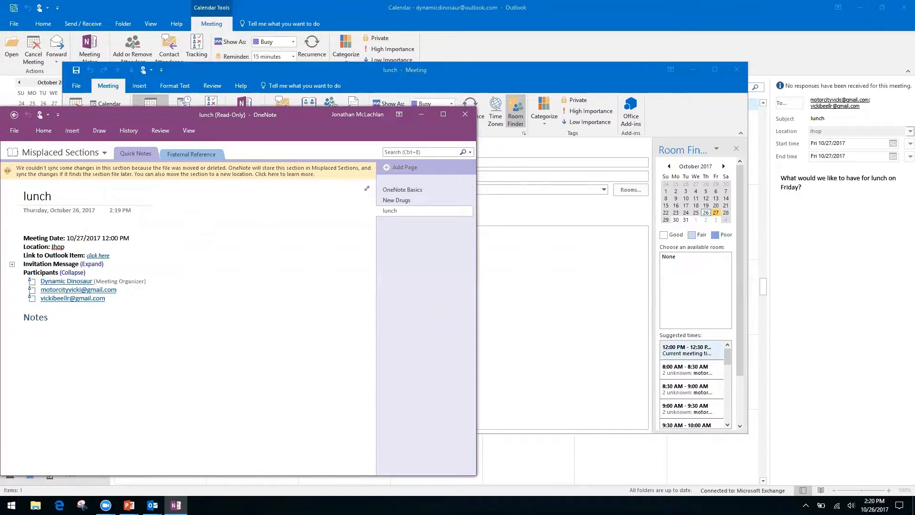
{"action": "left_click", "coordinate": [31, 334]}
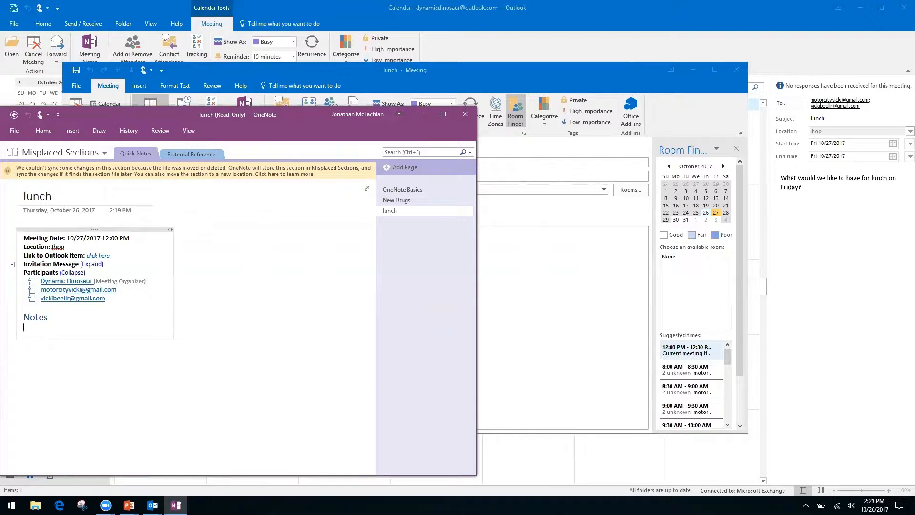
{"action": "left_click", "coordinate": [23, 352]}
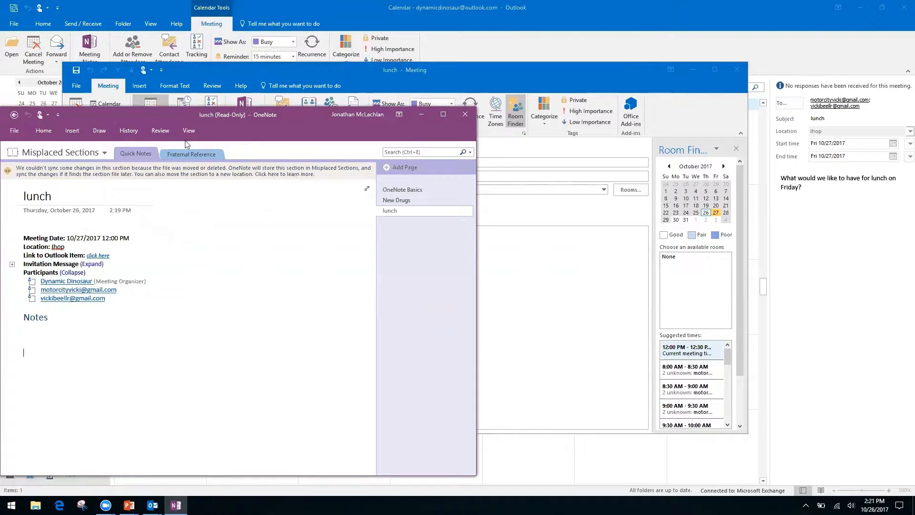
{"action": "left_click", "coordinate": [13, 116]}
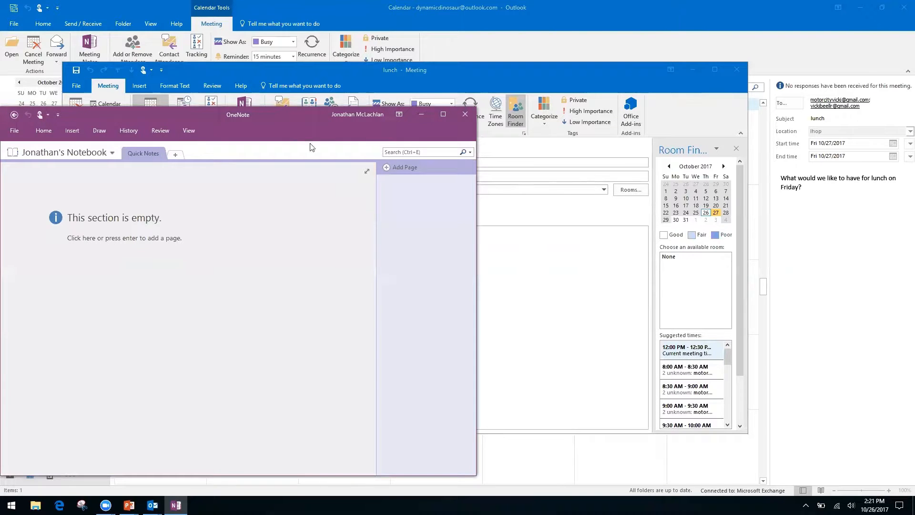
Close OneNote and the meeting, reopen the October 27 lunch, and choose private meeting notes
{"action": "left_click", "coordinate": [465, 114]}
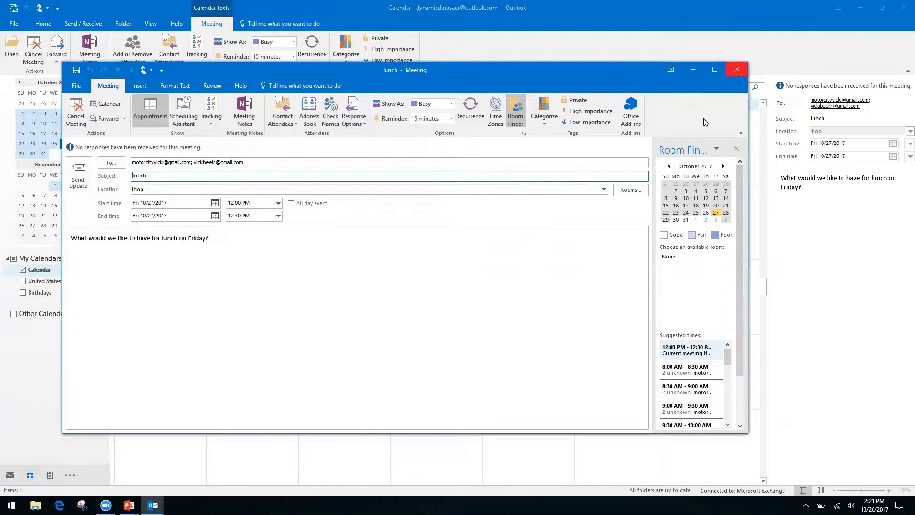
{"action": "left_click", "coordinate": [737, 70]}
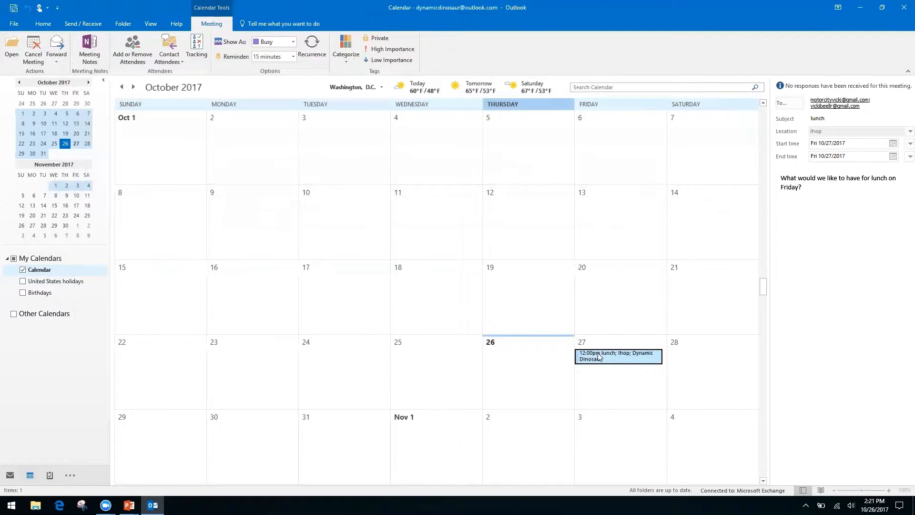
{"action": "double_click", "coordinate": [597, 354]}
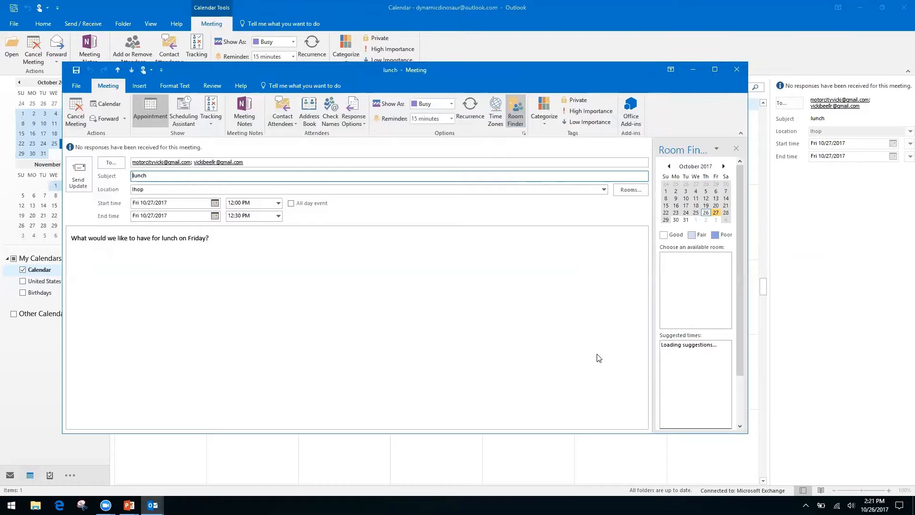
{"action": "left_click", "coordinate": [244, 110]}
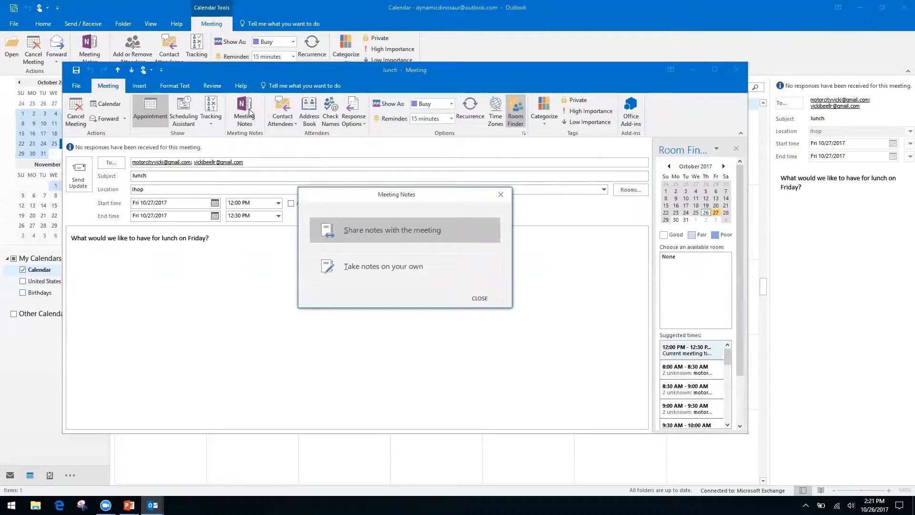
{"action": "left_click", "coordinate": [413, 268]}
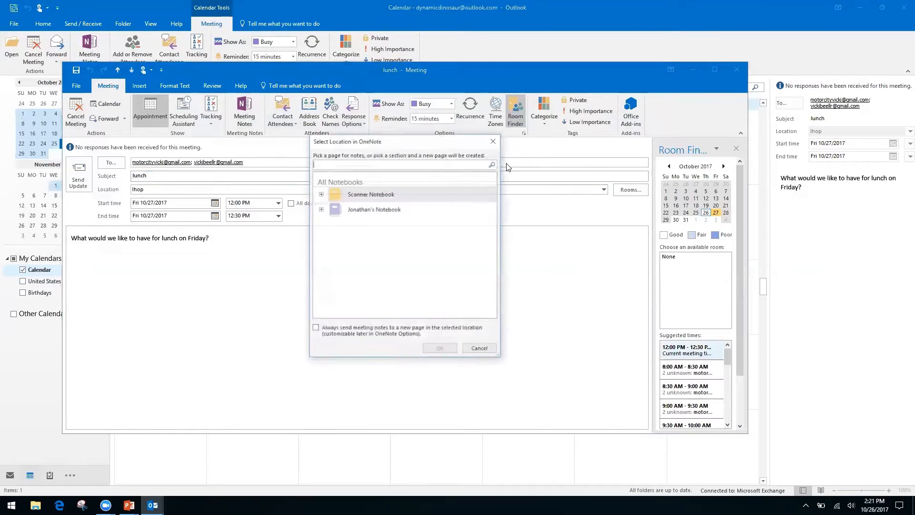
File the notes in the personal notebook's Quick Notes section, then close OneNote and the meeting
{"action": "left_click", "coordinate": [321, 194]}
{"action": "left_click", "coordinate": [320, 193]}
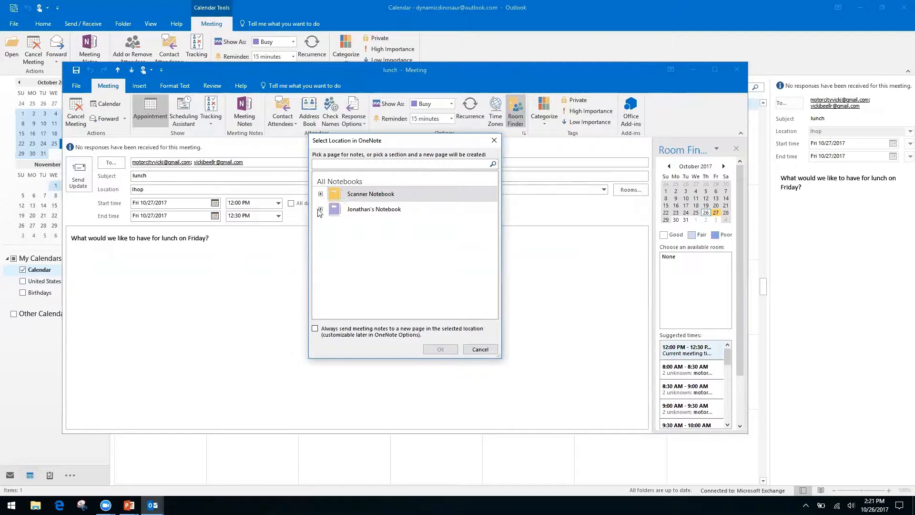
{"action": "left_click", "coordinate": [320, 209]}
{"action": "left_click", "coordinate": [364, 222]}
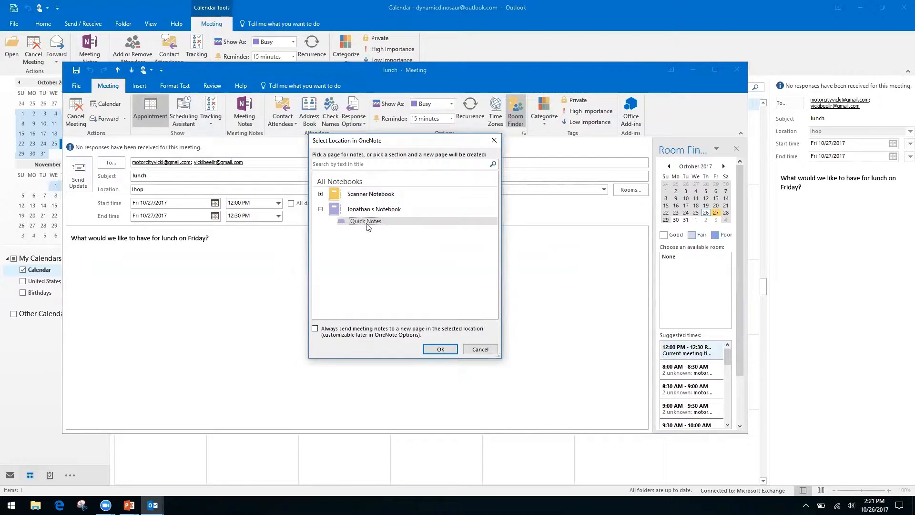
{"action": "left_click", "coordinate": [443, 349]}
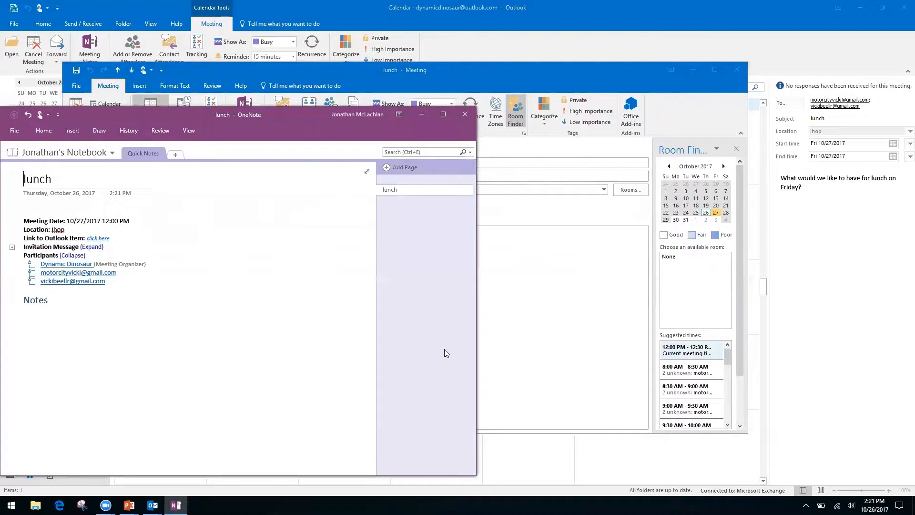
{"action": "left_click", "coordinate": [467, 115]}
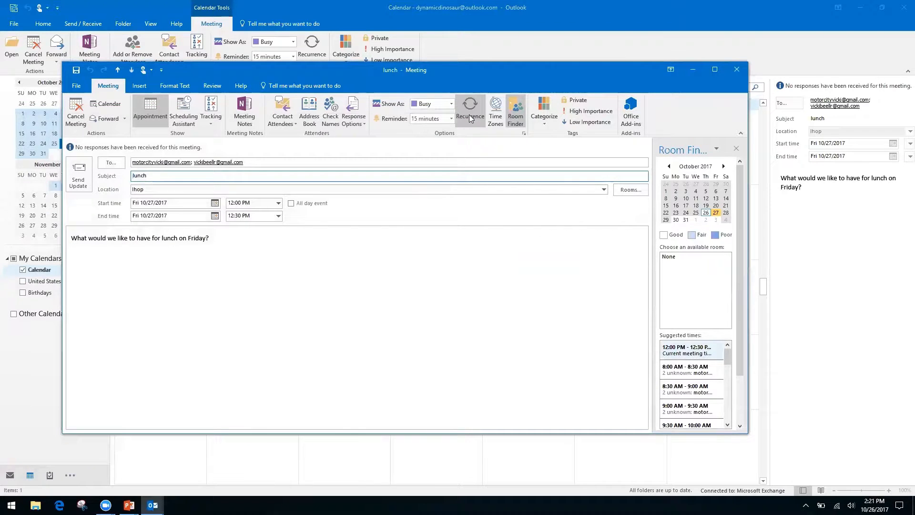
{"action": "left_click", "coordinate": [738, 69]}
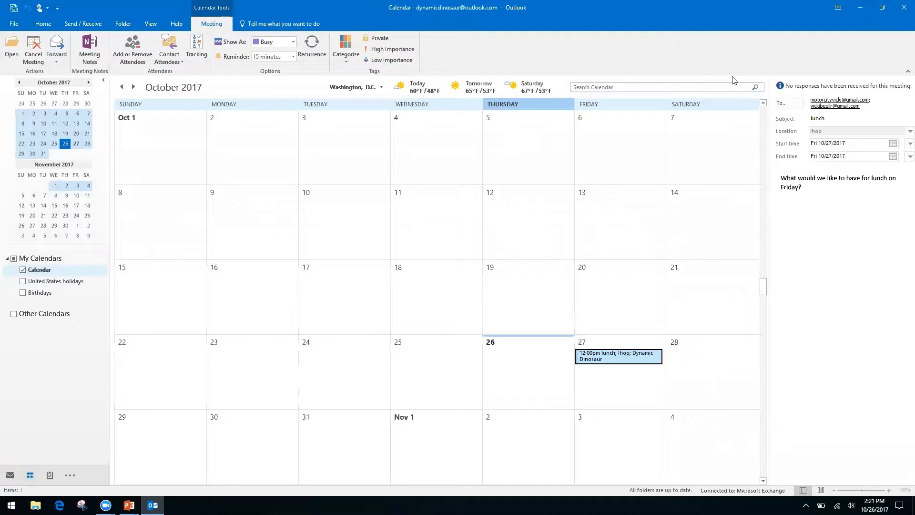
Advance the PowerPoint deck to the Quicksteps, Rules, and Search Folders slide, then return to Outlook
{"action": "key", "text": "alt+Tab"}
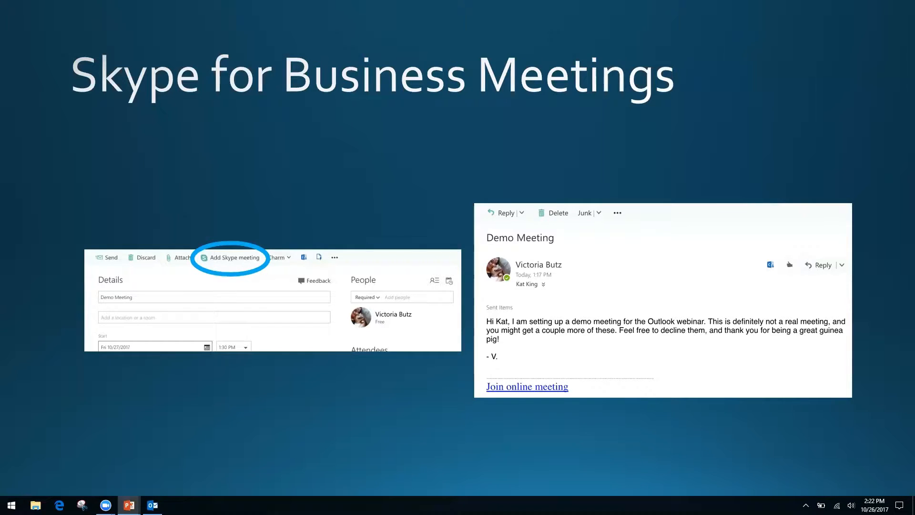
{"action": "key", "text": "Right"}
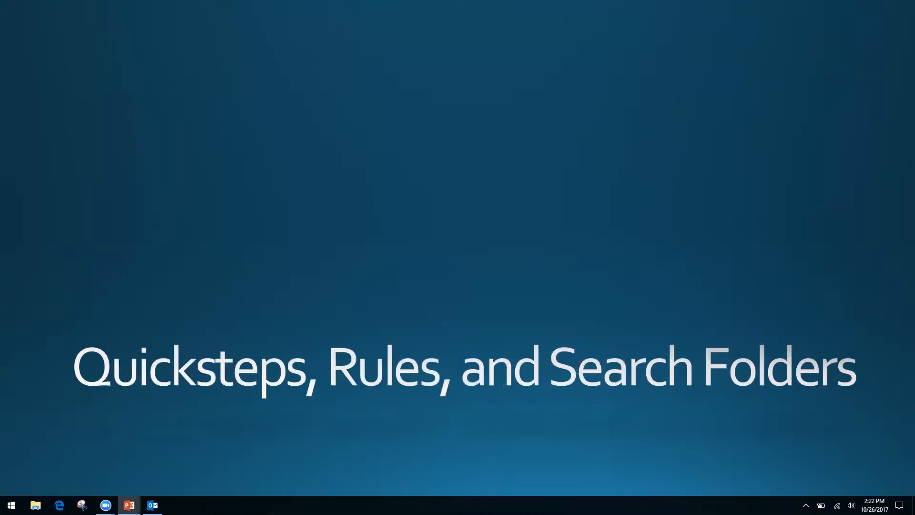
{"action": "key", "text": "alt+Tab"}
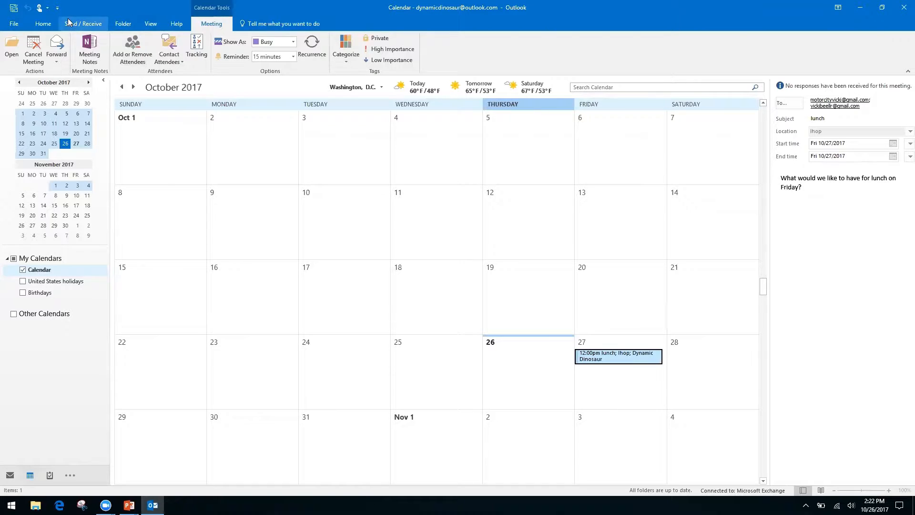
From the Home ribbon, begin a Share Calendar invitation offering availability only
{"action": "left_click", "coordinate": [44, 25]}
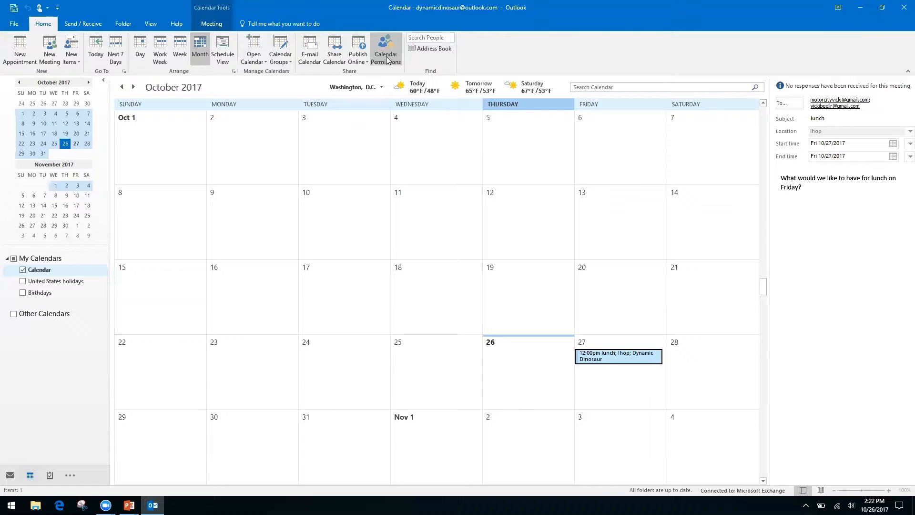
{"action": "right_click", "coordinate": [329, 57]}
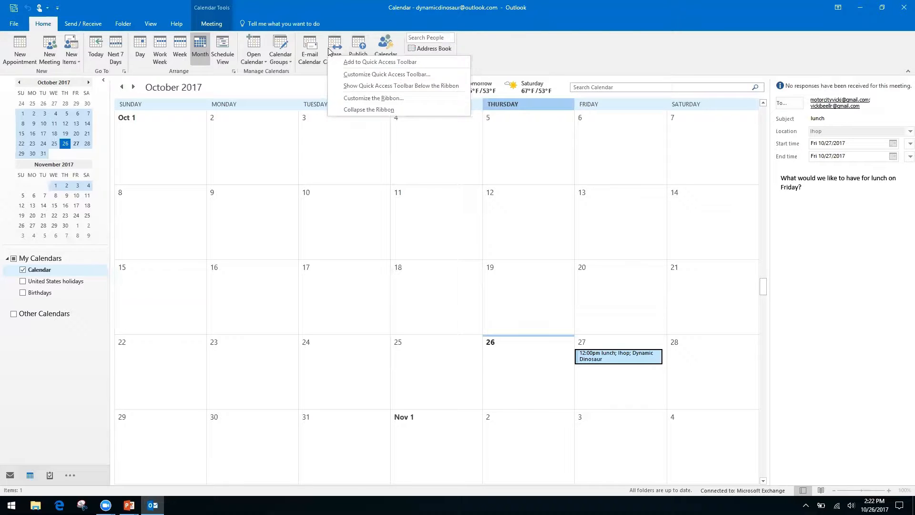
{"action": "left_click", "coordinate": [335, 44]}
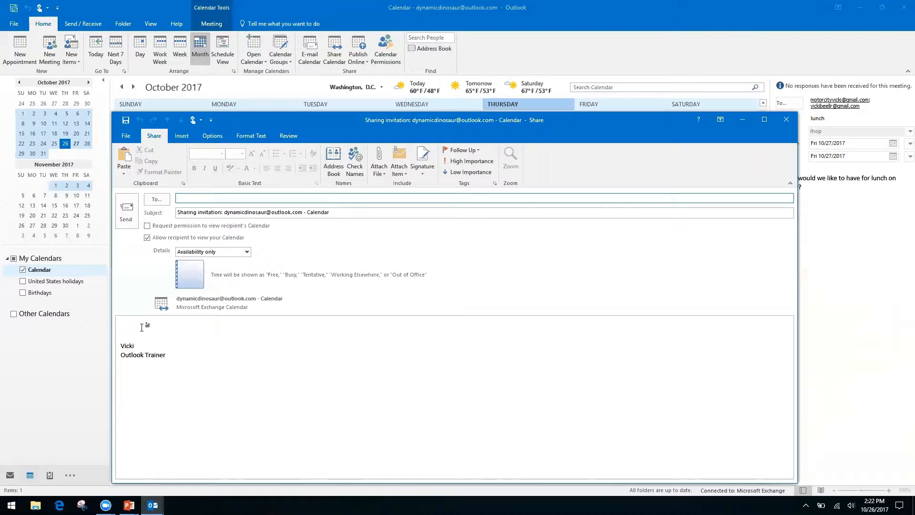
Toggle the invitation's Request permission option and place the cursor in the subject and body
{"action": "left_click", "coordinate": [146, 225]}
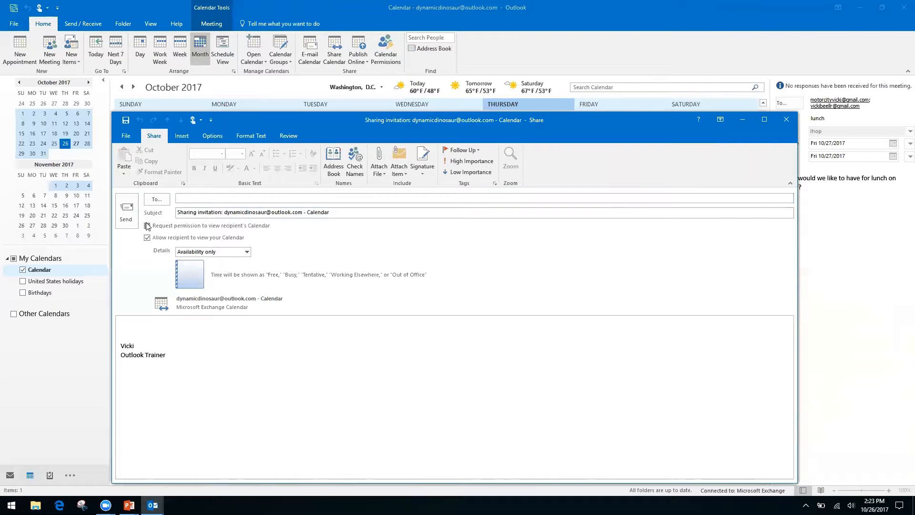
{"action": "left_click", "coordinate": [146, 226]}
{"action": "left_click", "coordinate": [183, 212]}
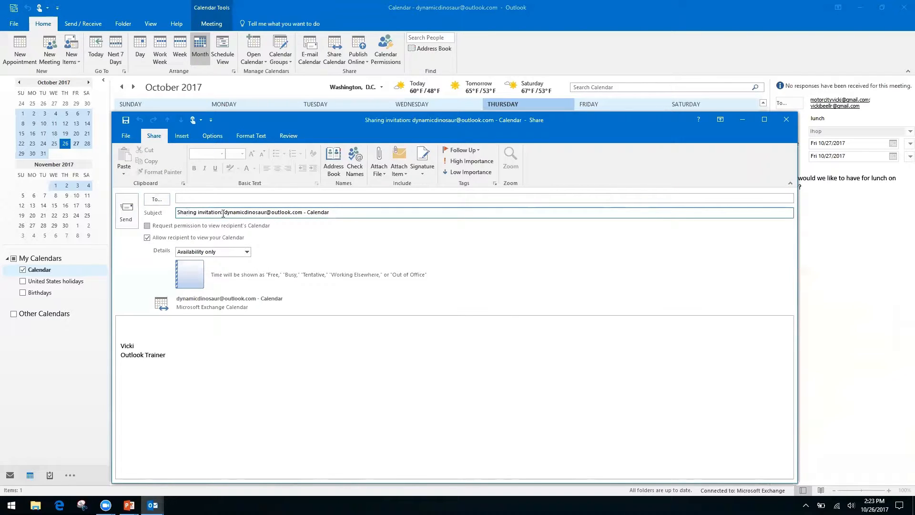
{"action": "left_click", "coordinate": [146, 226]}
{"action": "left_click", "coordinate": [219, 212]}
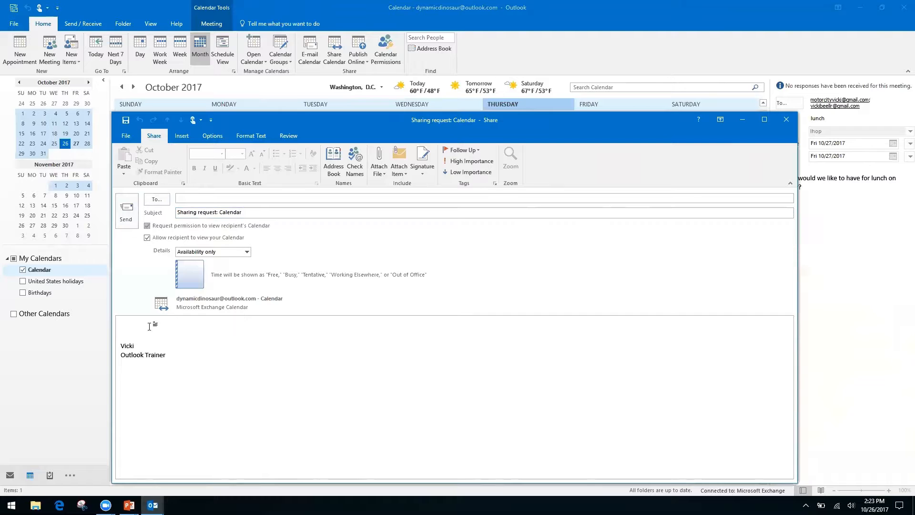
{"action": "left_click", "coordinate": [133, 325]}
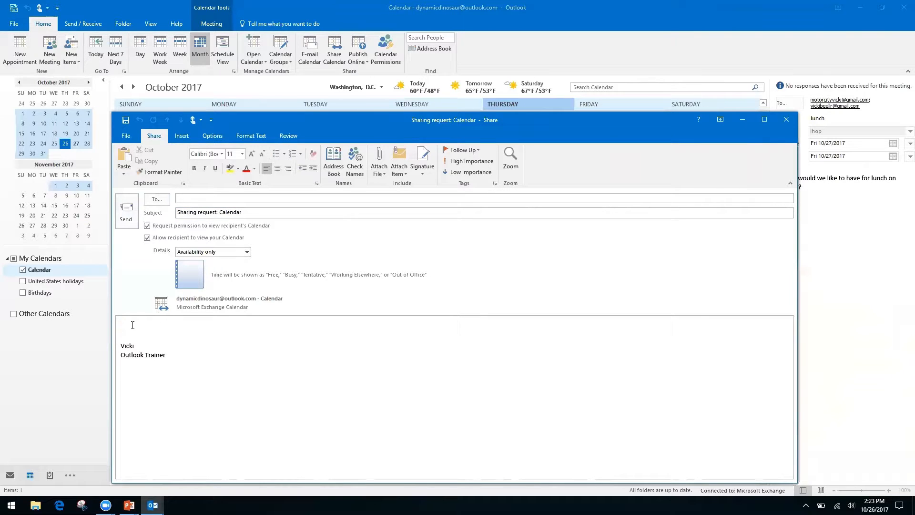
Keep the Availability only detail level, then close the invitation without saving
{"action": "left_click", "coordinate": [247, 252]}
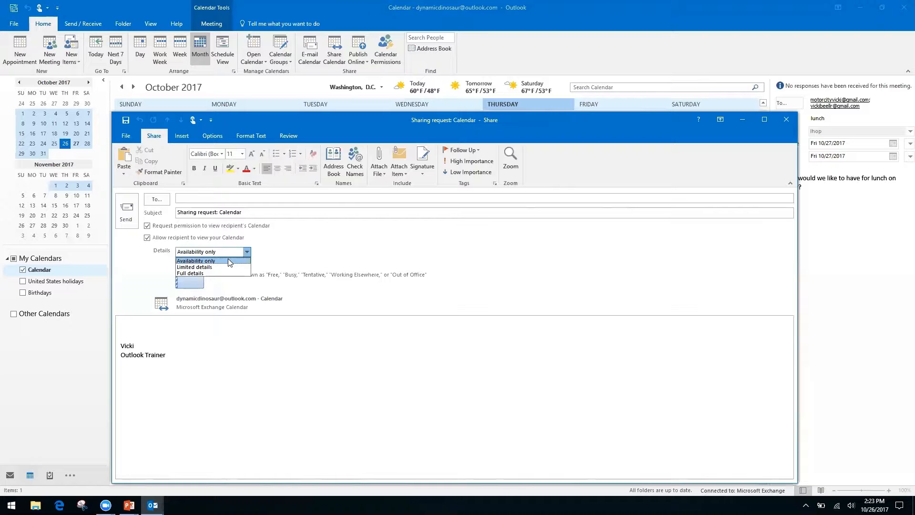
{"action": "left_click", "coordinate": [289, 244]}
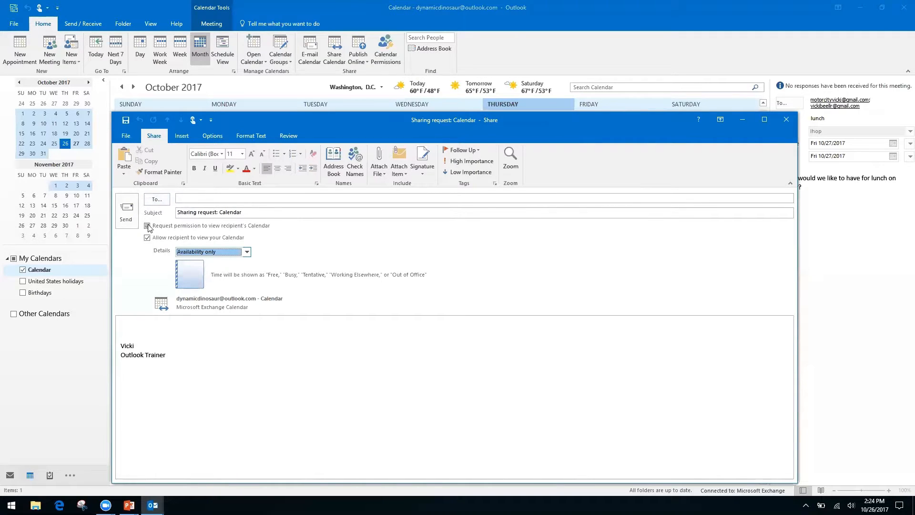
{"action": "left_click", "coordinate": [786, 120]}
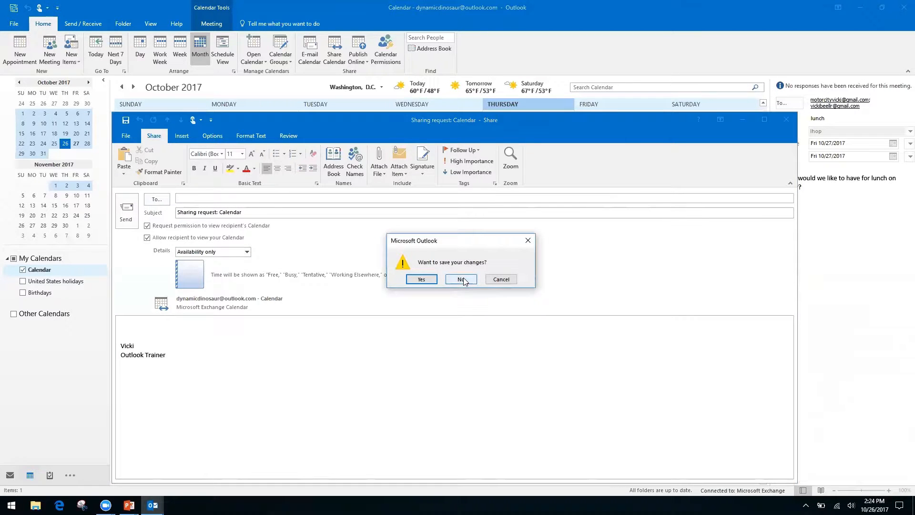
{"action": "left_click", "coordinate": [462, 280]}
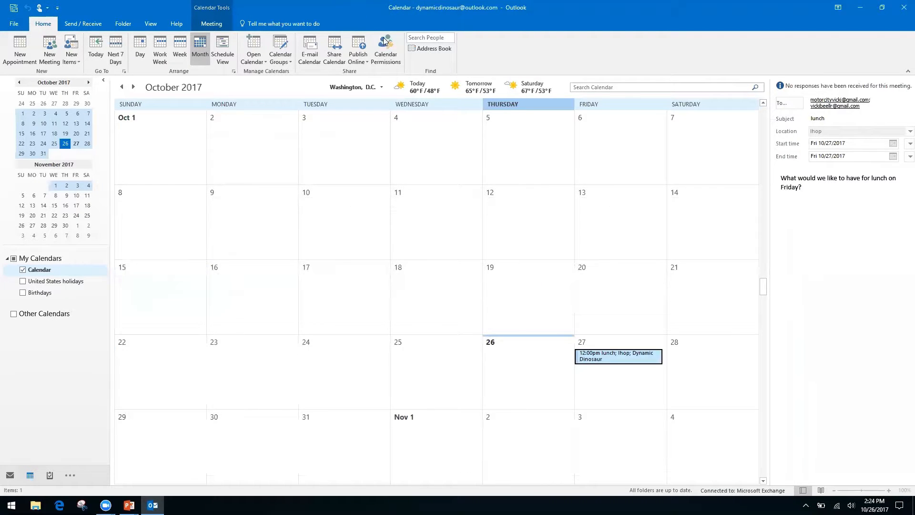
{"action": "left_click", "coordinate": [386, 43]}
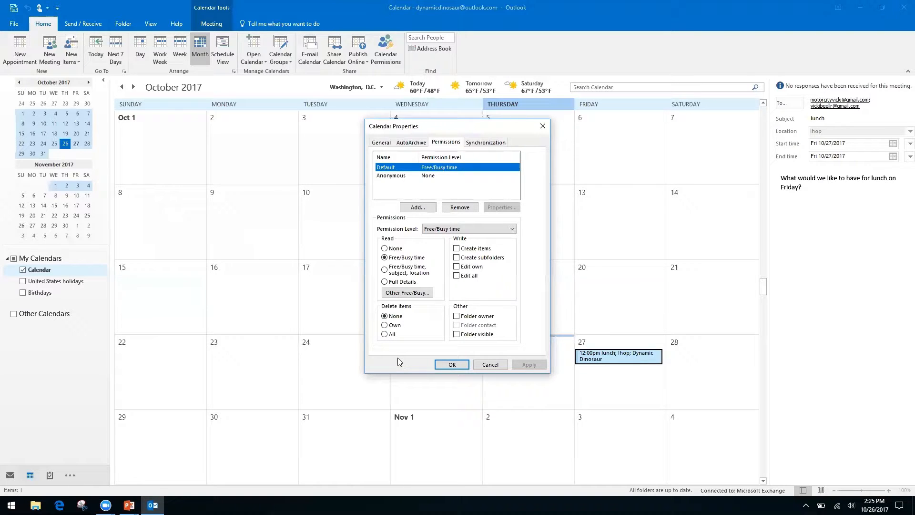
{"action": "left_click", "coordinate": [540, 125]}
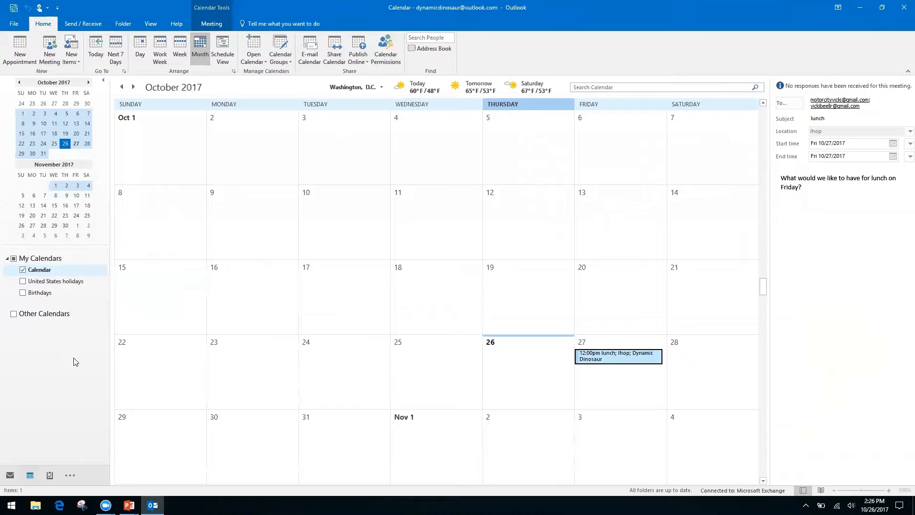
{"action": "key", "text": "alt+Tab"}
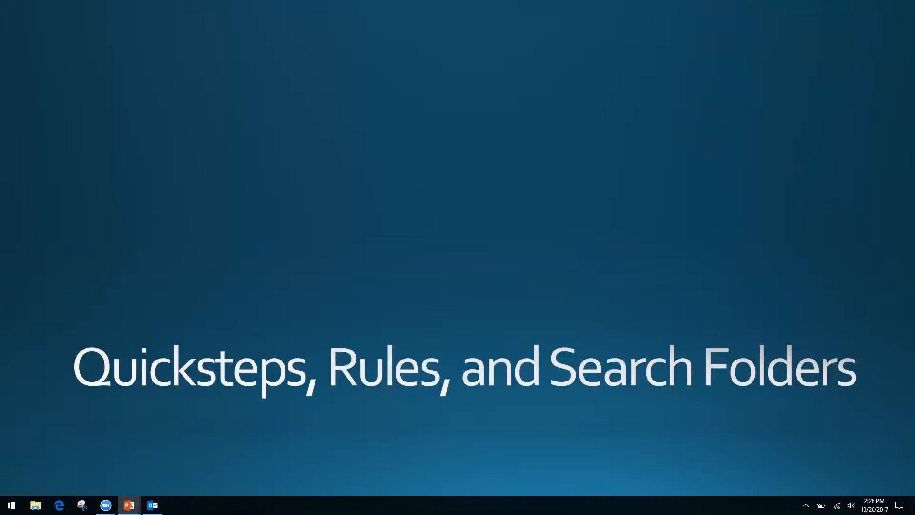
{"action": "key", "text": "alt+Tab"}
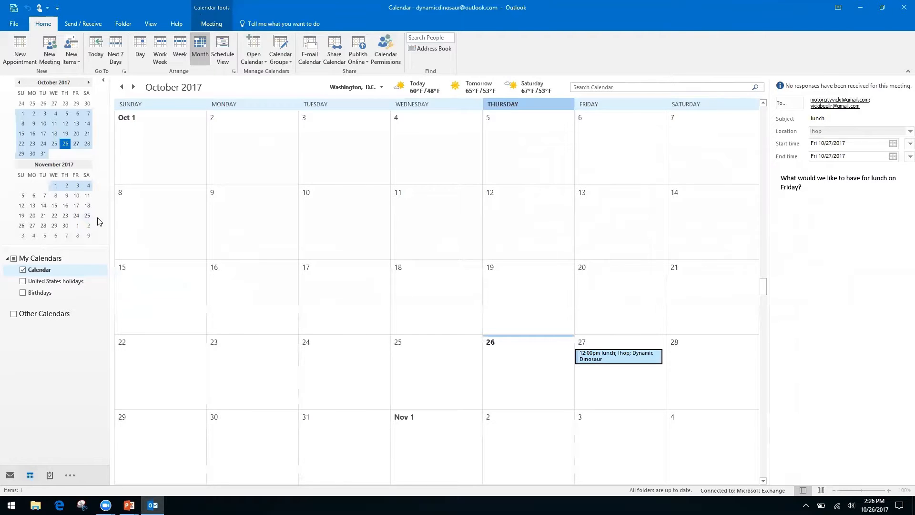
{"action": "key", "text": "ctrl+1"}
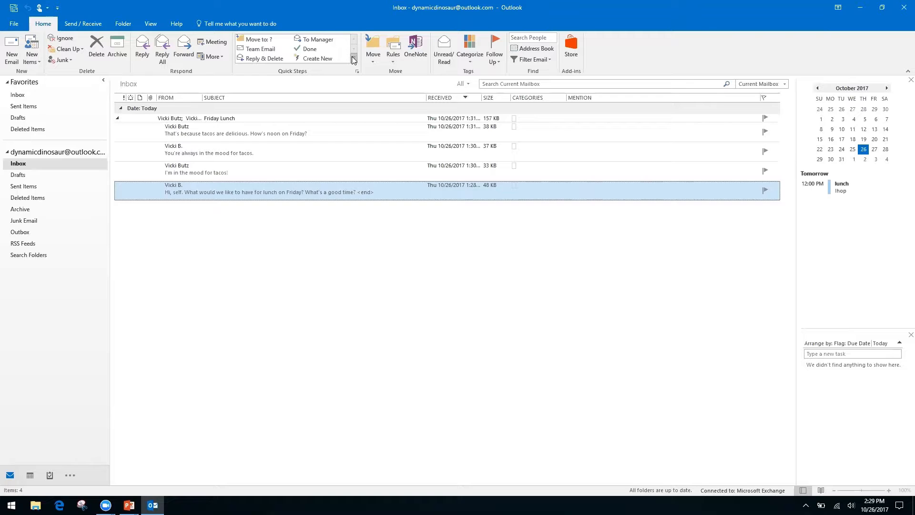
Expand the Quick Steps gallery and begin a new Custom Quick Step
{"action": "left_click", "coordinate": [353, 58]}
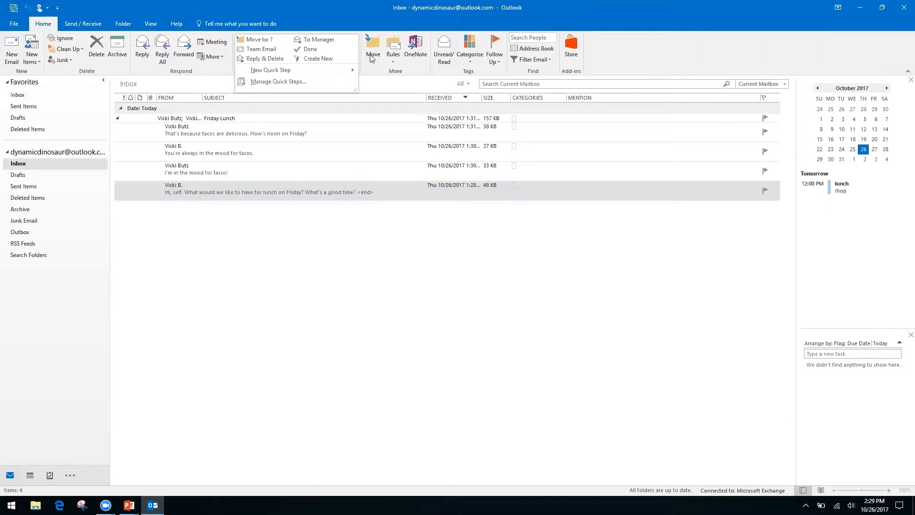
{"action": "left_click", "coordinate": [370, 56]}
{"action": "left_click", "coordinate": [337, 15]}
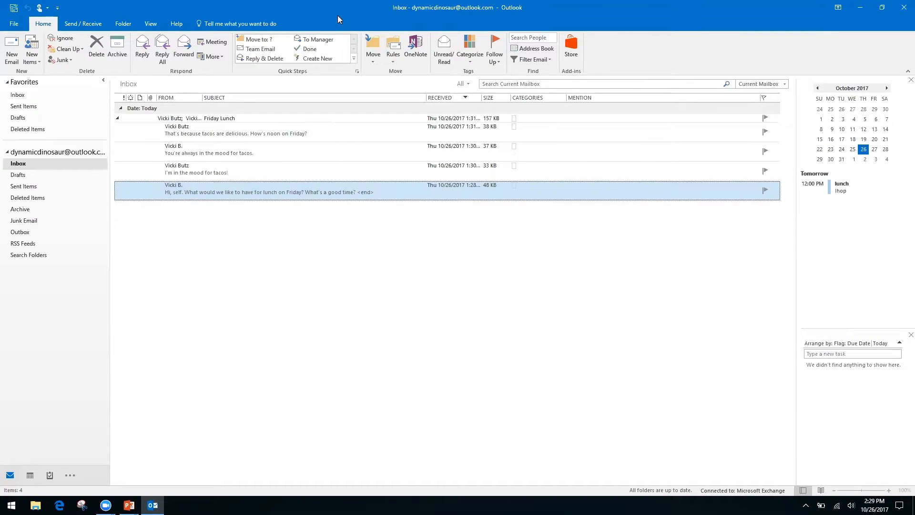
{"action": "left_click", "coordinate": [353, 58]}
{"action": "mouse_move", "coordinate": [266, 71]}
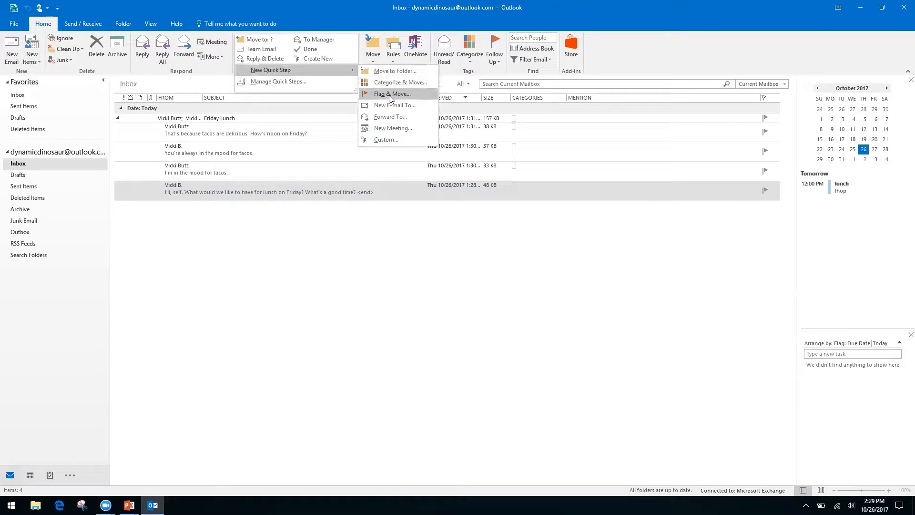
{"action": "left_click", "coordinate": [384, 139]}
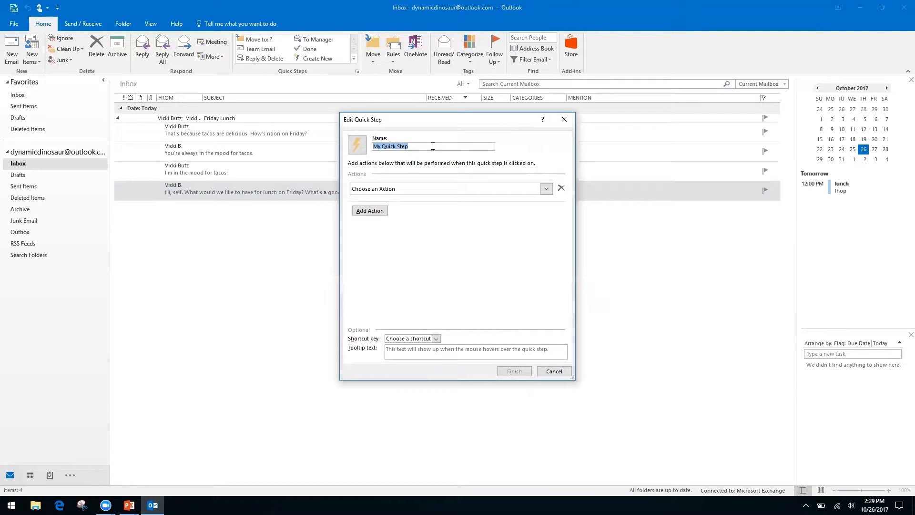
Name the custom Quick Step 'Request', give it a Reply action, and expand its options
{"action": "type", "text": "Request"}
{"action": "left_click", "coordinate": [547, 190]}
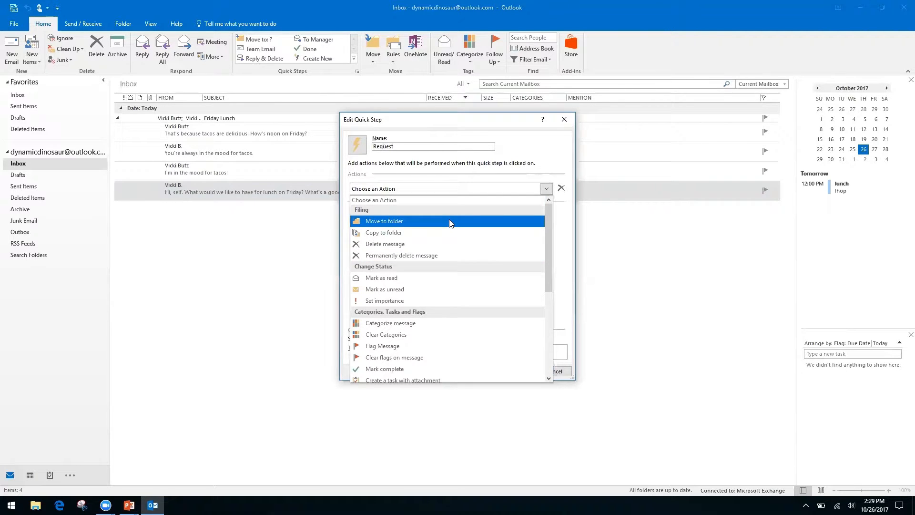
{"action": "left_click_drag", "start_coordinate": [548, 234], "coordinate": [546, 320]}
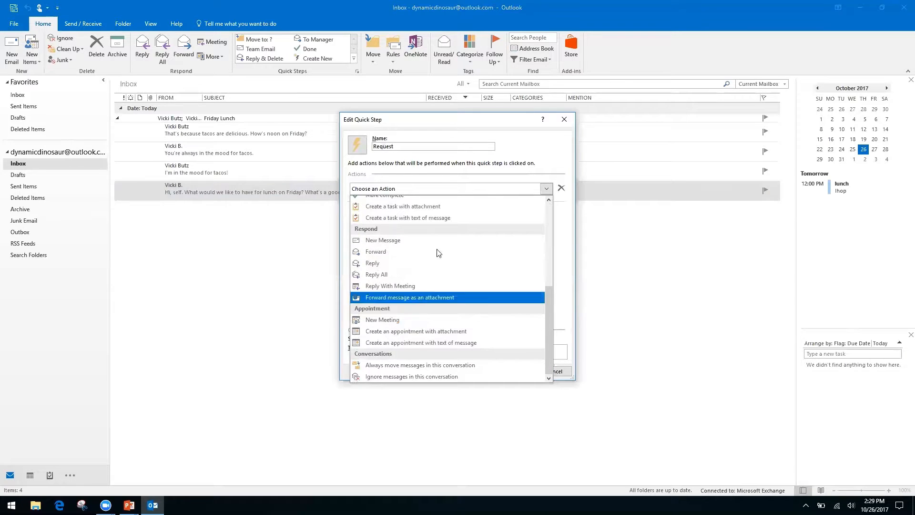
{"action": "left_click", "coordinate": [375, 265]}
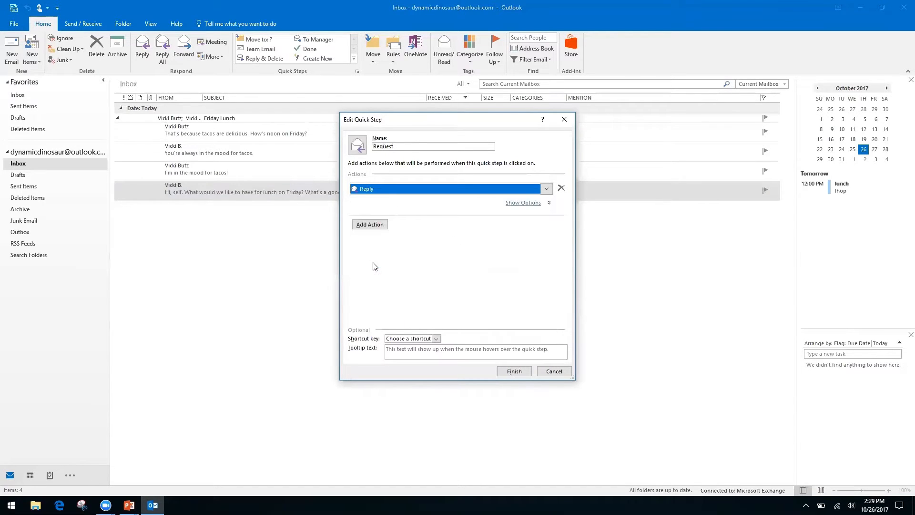
{"action": "left_click", "coordinate": [372, 227]}
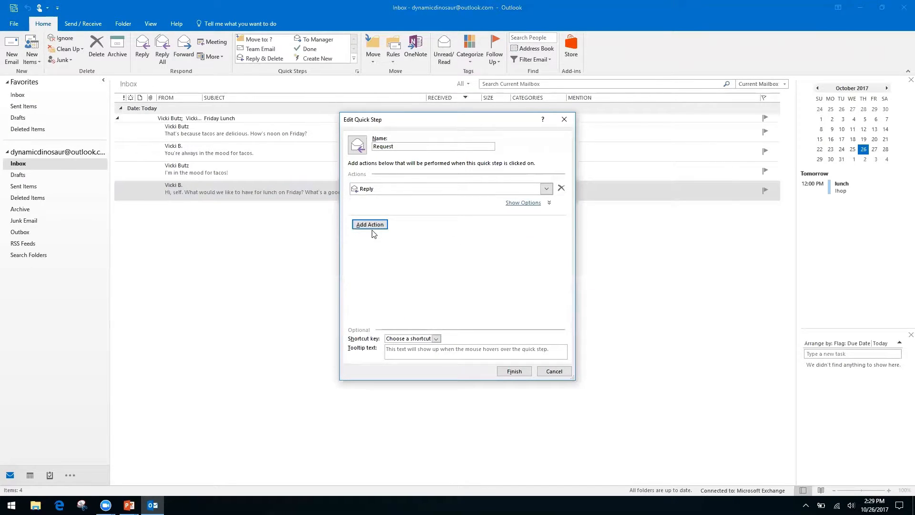
{"action": "left_click", "coordinate": [526, 205]}
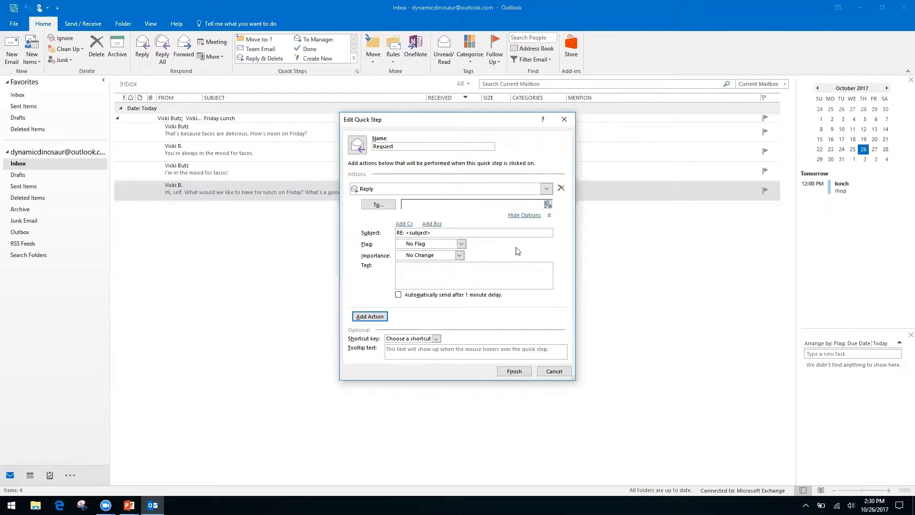
Enter the reply text 'Hello, thank you for your request. We have receive it, and it is being processed…'
{"action": "right_click", "coordinate": [477, 266]}
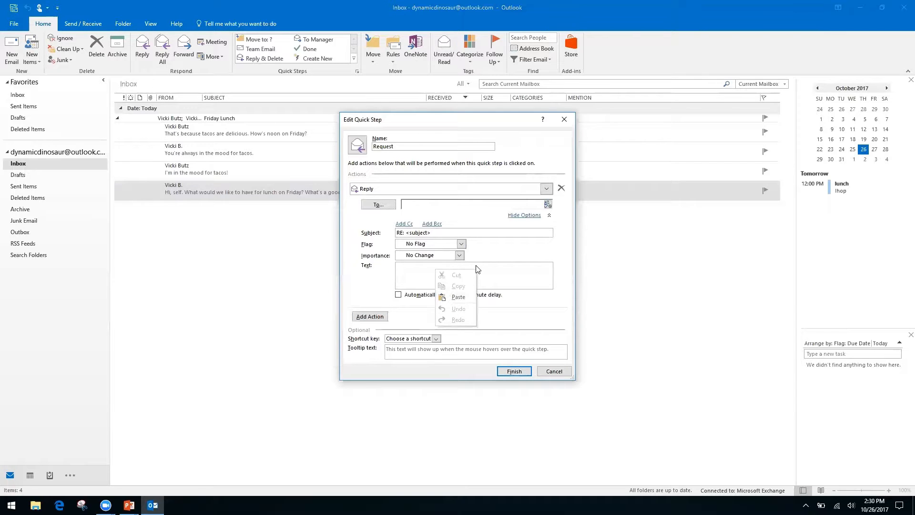
{"action": "right_click", "coordinate": [407, 271]}
{"action": "left_click", "coordinate": [418, 265]}
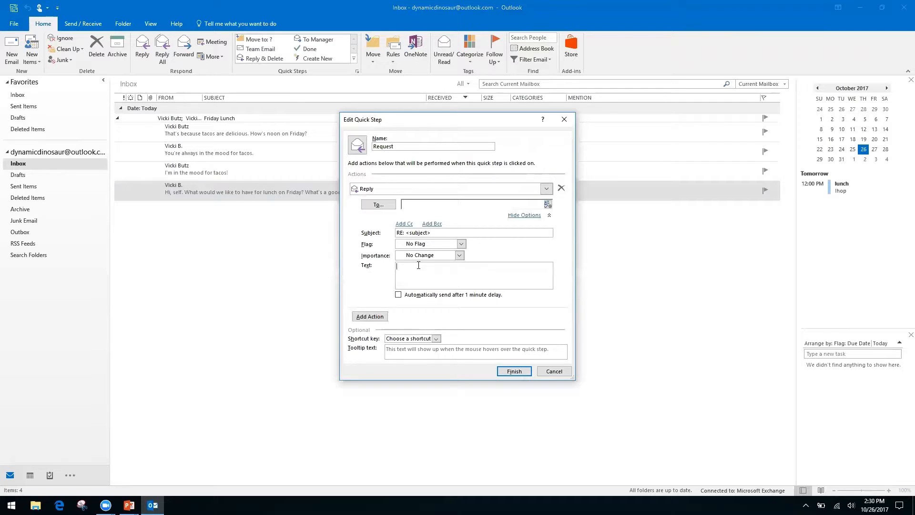
{"action": "type", "text": "H"}
{"action": "type", "text": "ello,"}
{"action": "type", "text": " thank"}
{"action": "type", "text": " you for your reques"}
{"action": "type", "text": "t. We have receive "}
{"action": "type", "text": "it, and I"}
{"action": "type", "text": "t is be"}
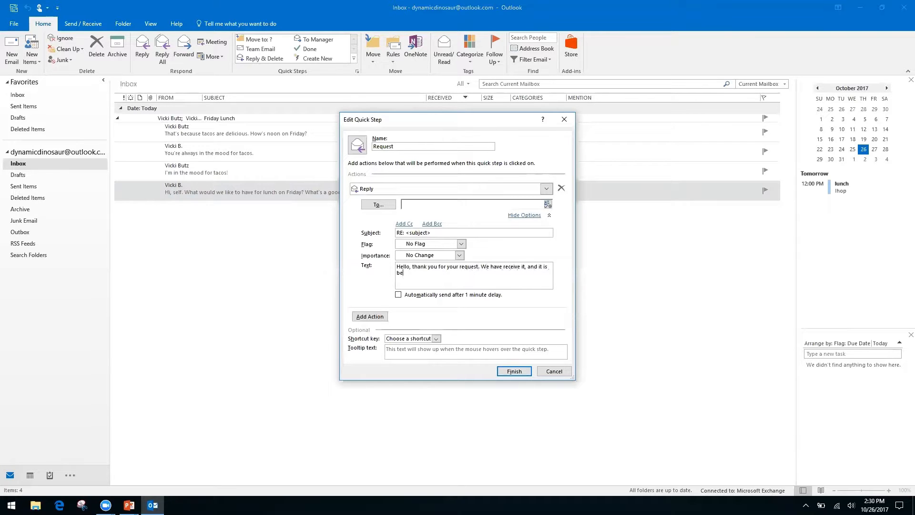
{"action": "type", "text": "ing processed by our team."}
Add a blank Cc field to the Request quick step's Reply action, then hide the reply options
{"action": "left_click", "coordinate": [405, 224]}
{"action": "left_click", "coordinate": [429, 226]}
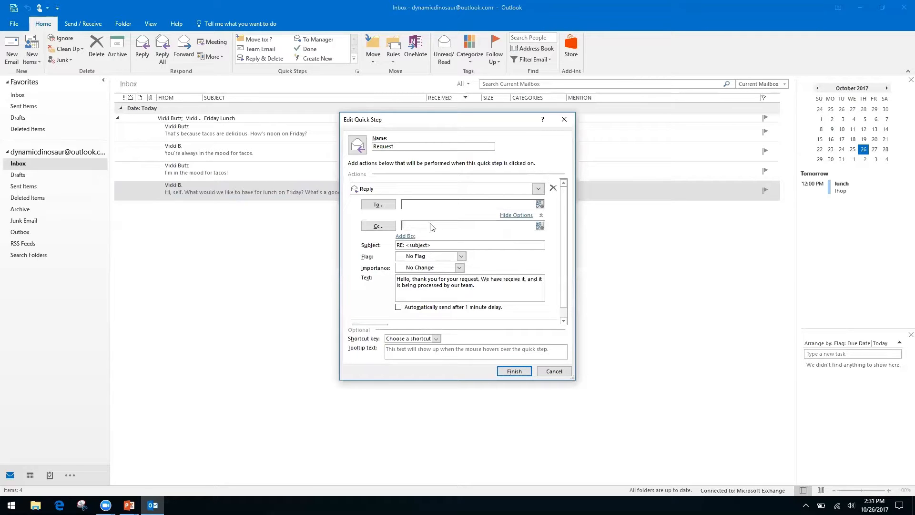
{"action": "right_click", "coordinate": [485, 226]}
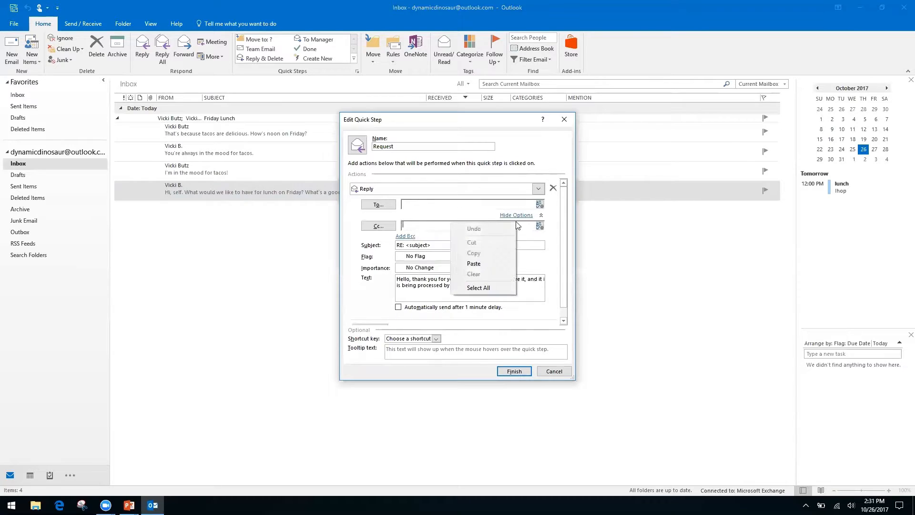
{"action": "left_click", "coordinate": [354, 256]}
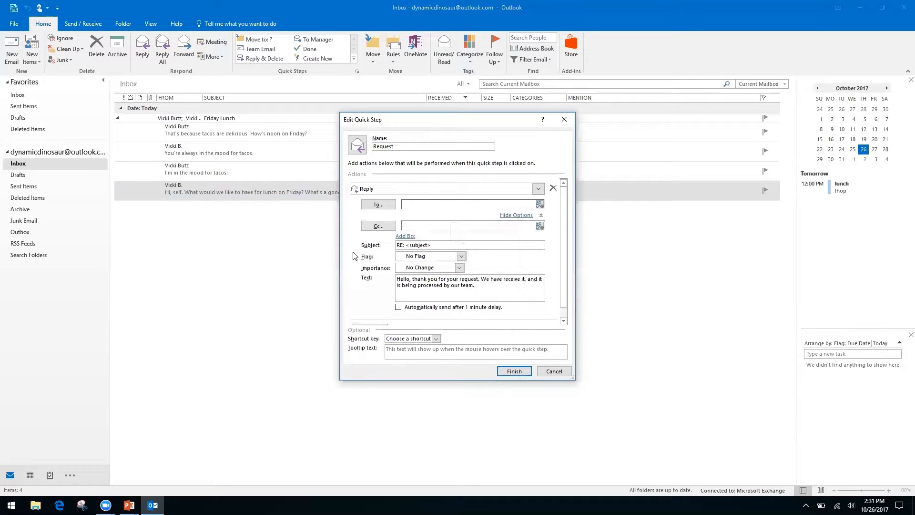
{"action": "right_click", "coordinate": [424, 226]}
{"action": "left_click", "coordinate": [447, 228]}
{"action": "right_click", "coordinate": [446, 228]}
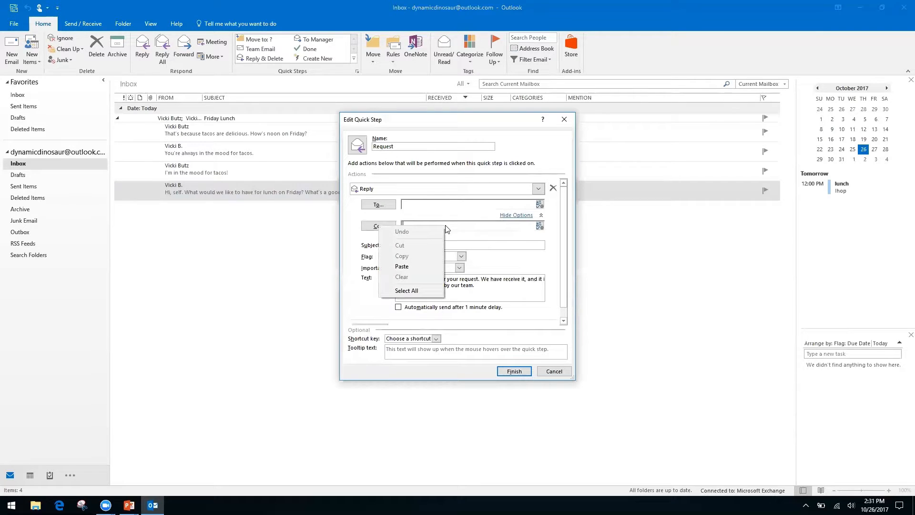
{"action": "left_click", "coordinate": [362, 274]}
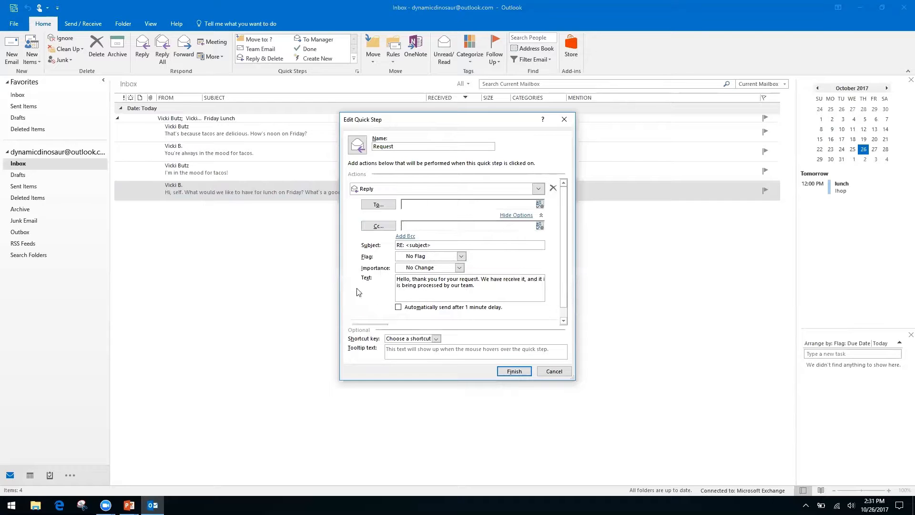
{"action": "left_click", "coordinate": [518, 215]}
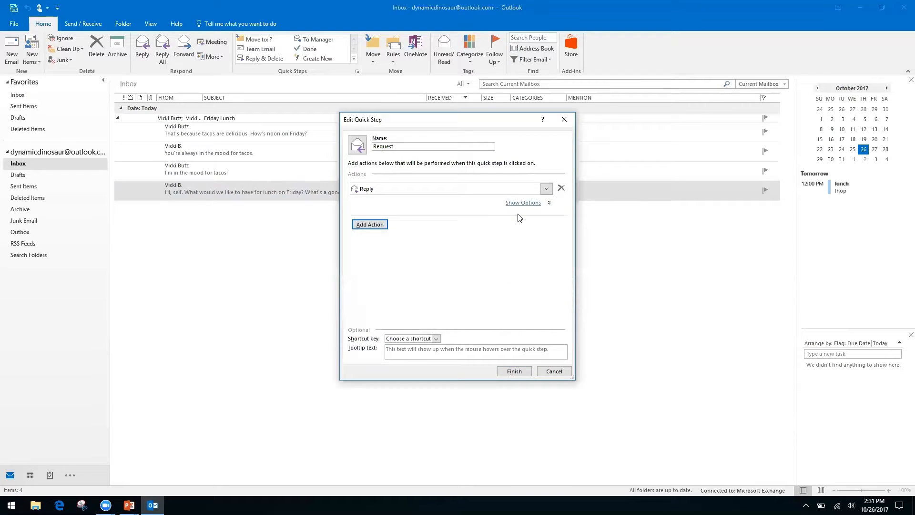
Add a Forward action that sends the message to a fixed recipient e-mail address
{"action": "left_click", "coordinate": [381, 224]}
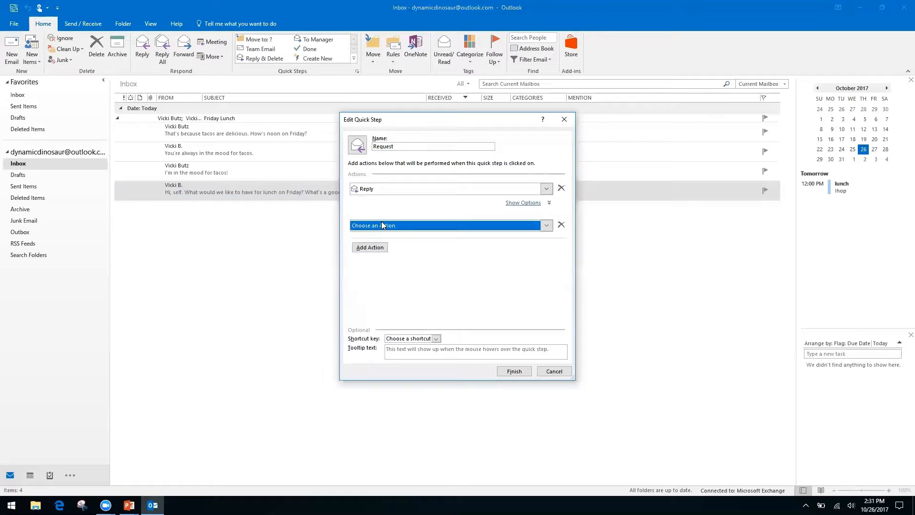
{"action": "left_click", "coordinate": [546, 226]}
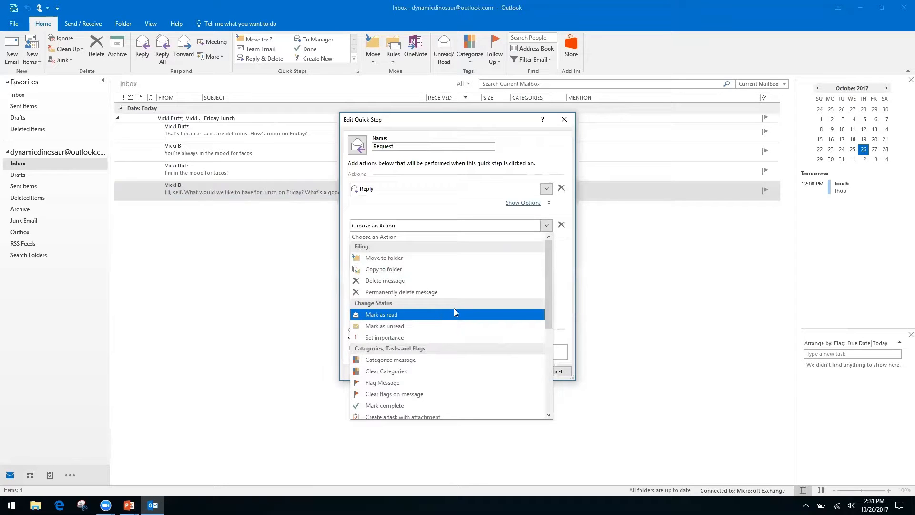
{"action": "left_click_drag", "start_coordinate": [547, 278], "coordinate": [545, 361]}
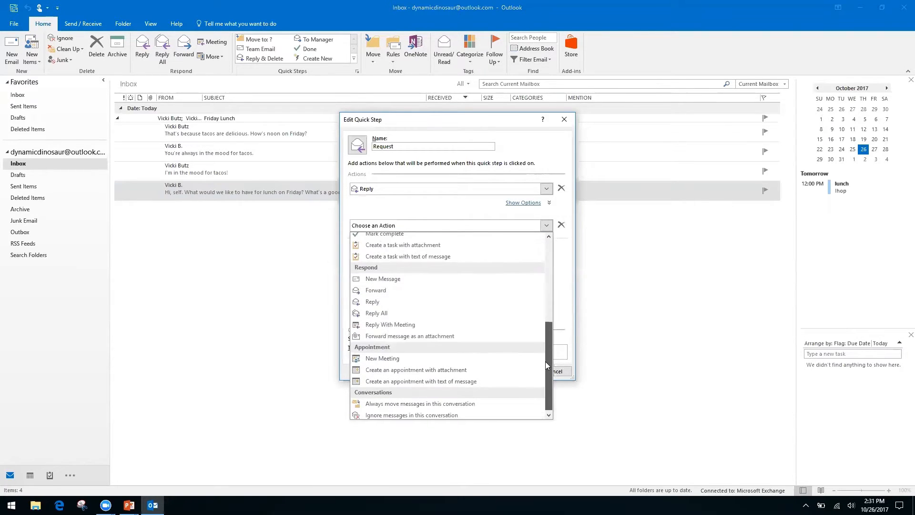
{"action": "left_click", "coordinate": [386, 289]}
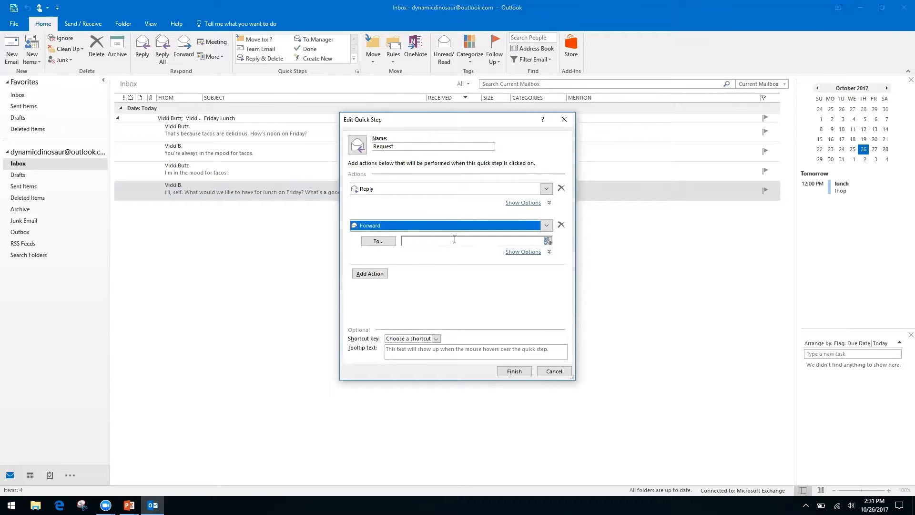
{"action": "left_click", "coordinate": [455, 240]}
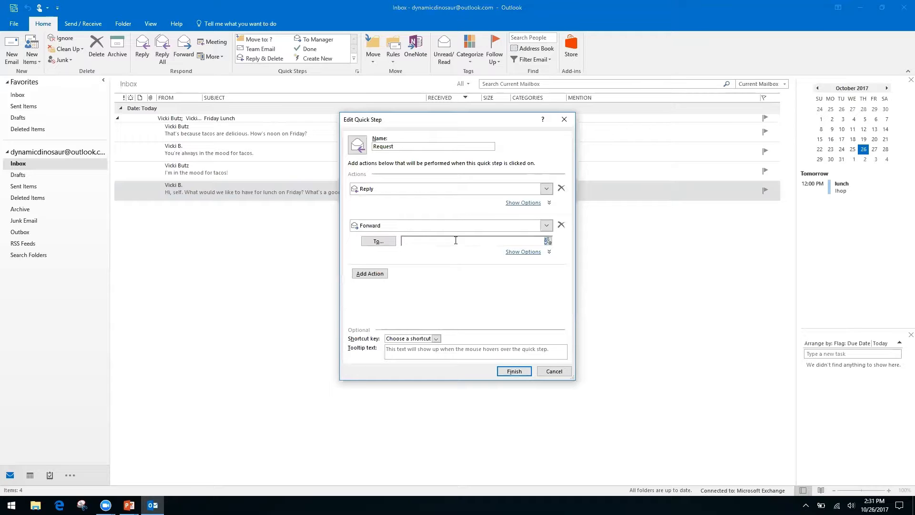
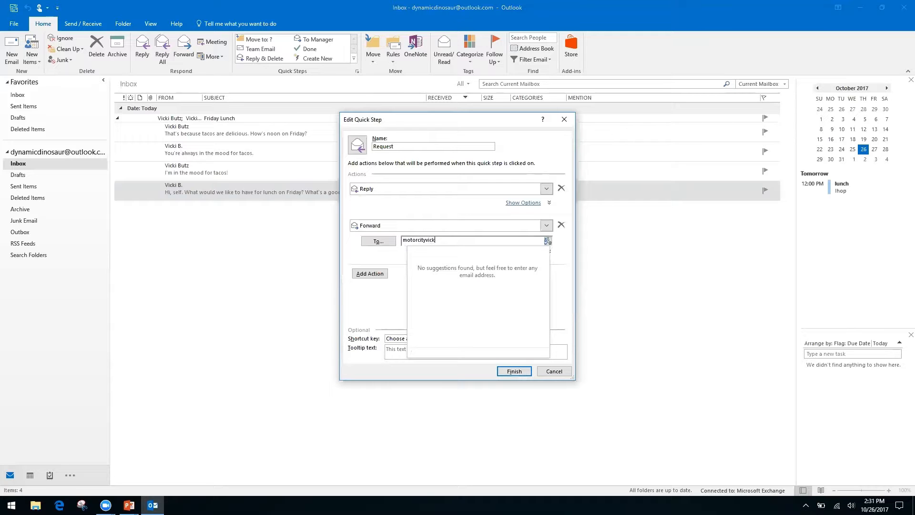
{"action": "key", "text": "Tab"}
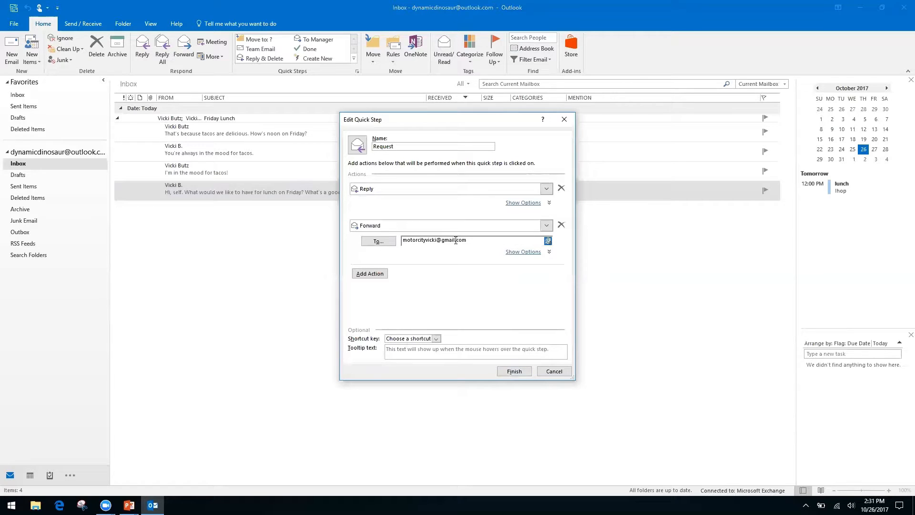
Assign the CTRL+SHIFT+2 shortcut key and save the Request quick step
{"action": "left_click", "coordinate": [436, 339]}
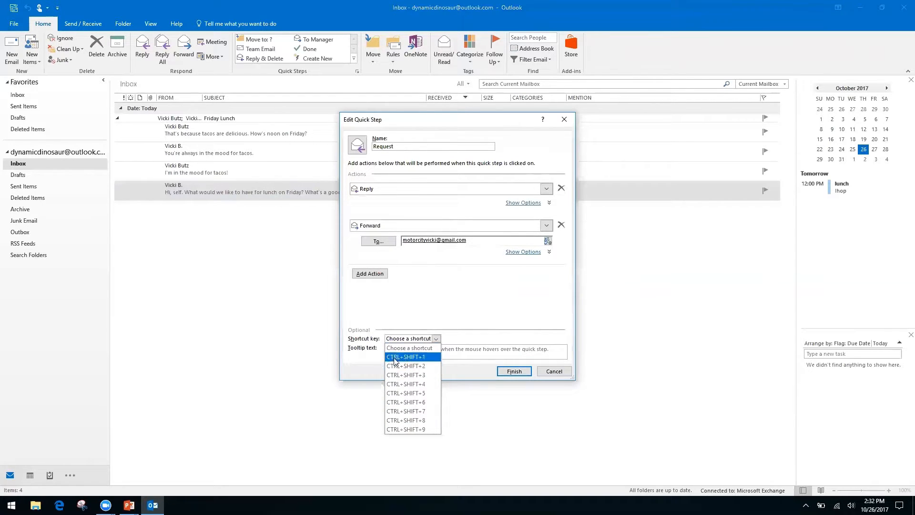
{"action": "left_click", "coordinate": [419, 367]}
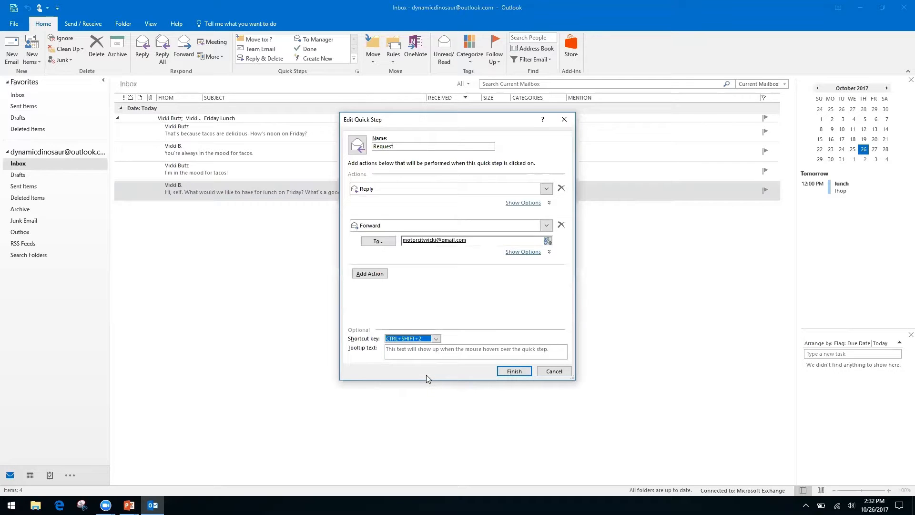
{"action": "left_click", "coordinate": [517, 372]}
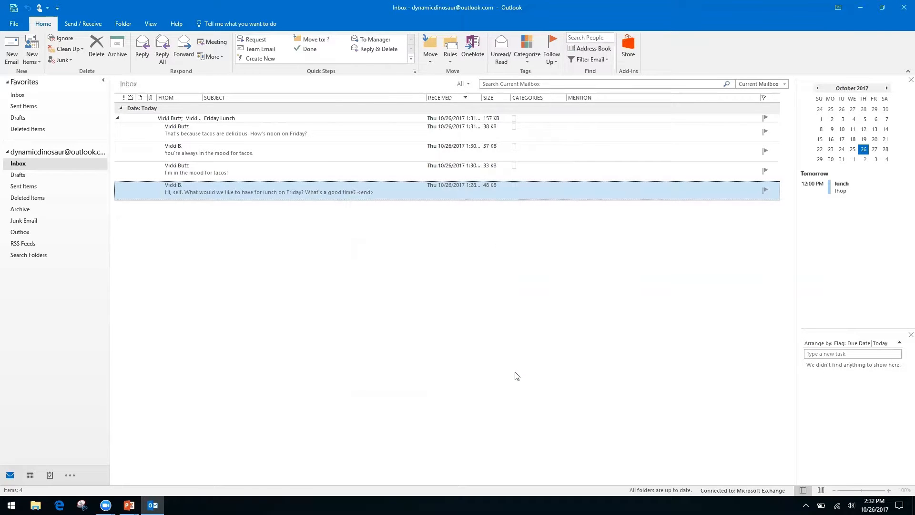
Run the Request quick step on the opened tacos message, then close the forward and reply drafts
{"action": "left_click", "coordinate": [249, 168]}
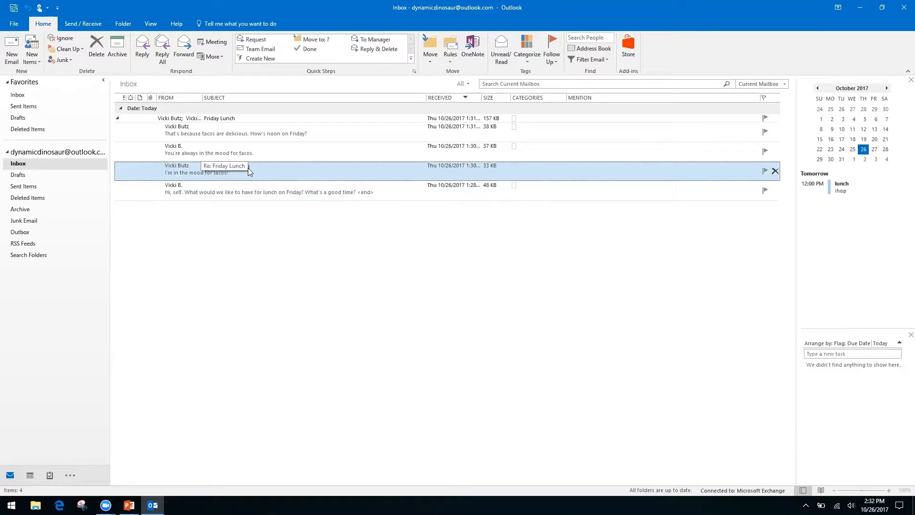
{"action": "double_click", "coordinate": [248, 169]}
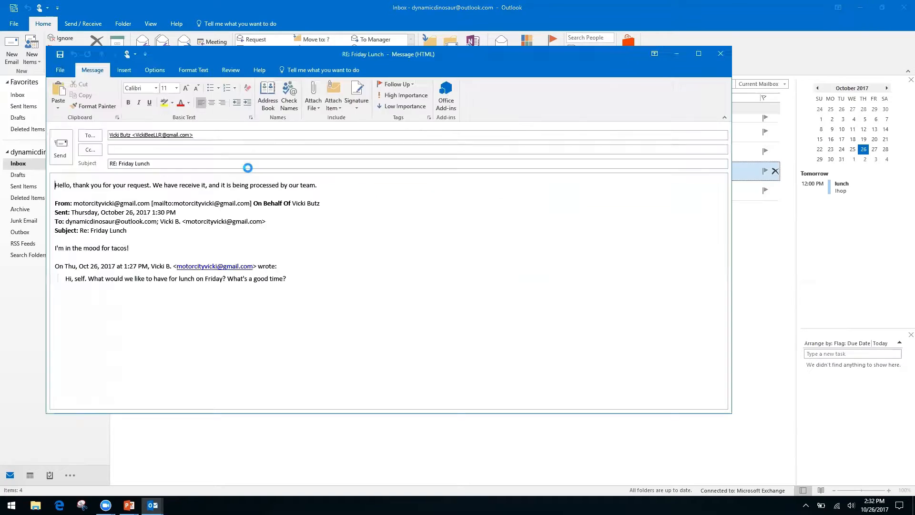
{"action": "key", "text": "ctrl+f"}
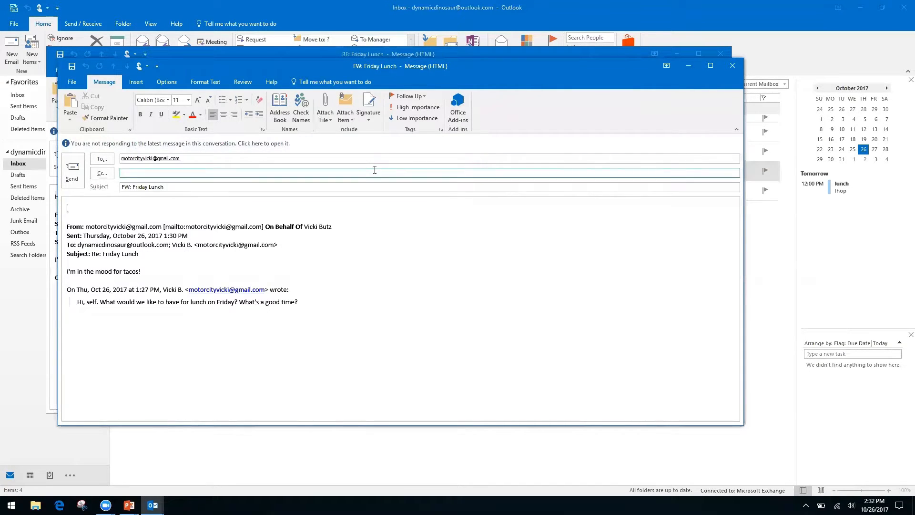
{"action": "left_click", "coordinate": [732, 66]}
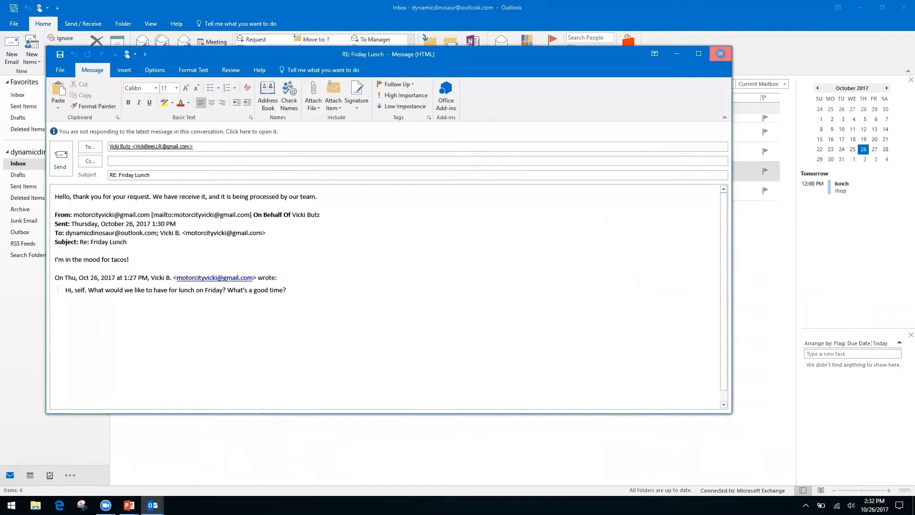
{"action": "left_click", "coordinate": [721, 53]}
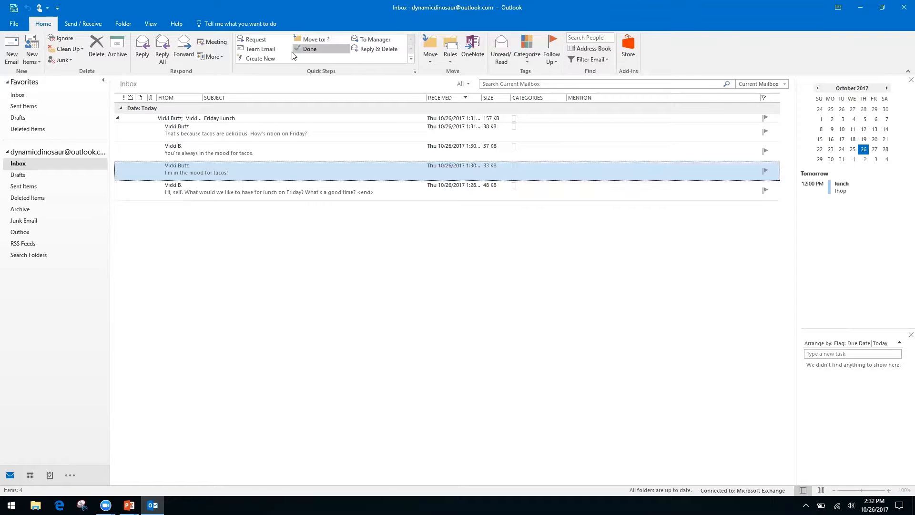
{"action": "left_click", "coordinate": [269, 58]}
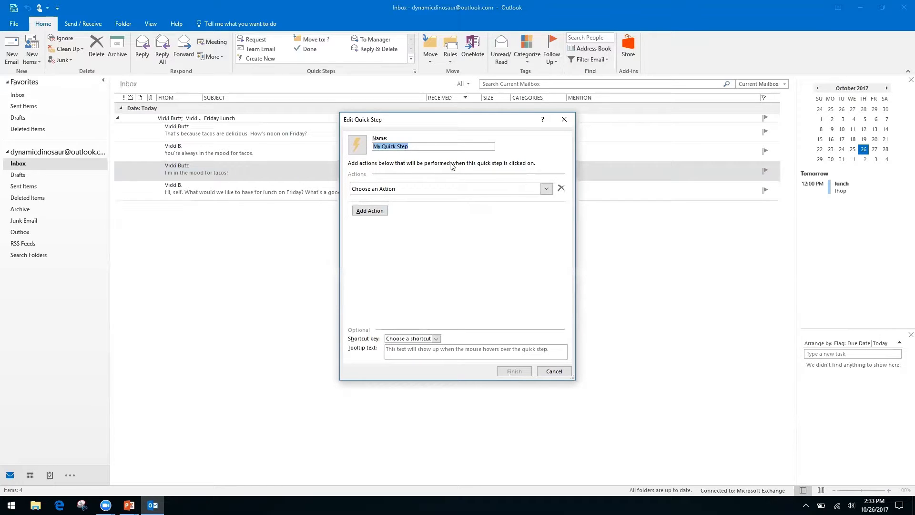
{"action": "left_click", "coordinate": [415, 146]}
{"action": "double_click", "coordinate": [416, 146]}
{"action": "left_click", "coordinate": [417, 146]}
{"action": "double_click", "coordinate": [417, 146]}
{"action": "type", "text": "Folders"}
{"action": "left_click", "coordinate": [547, 188]}
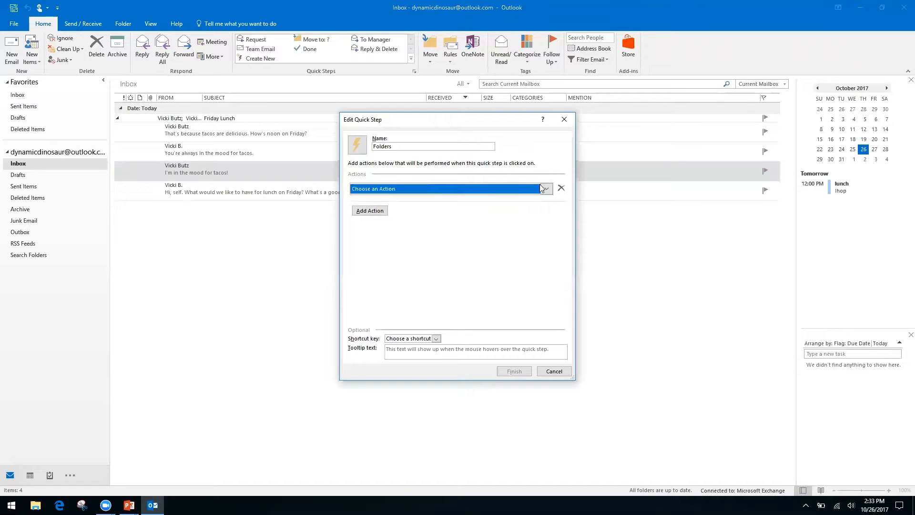
{"action": "left_click", "coordinate": [418, 221]}
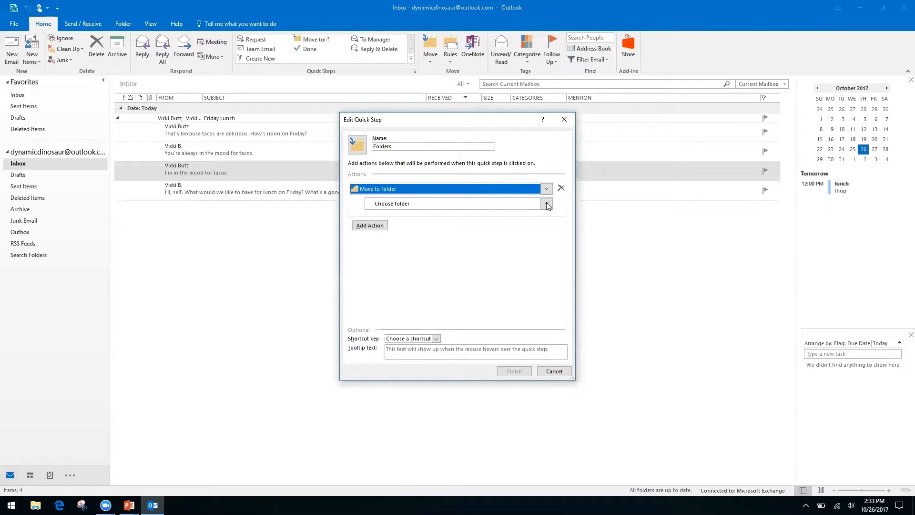
{"action": "left_click", "coordinate": [21, 288]}
{"action": "left_click", "coordinate": [555, 372]}
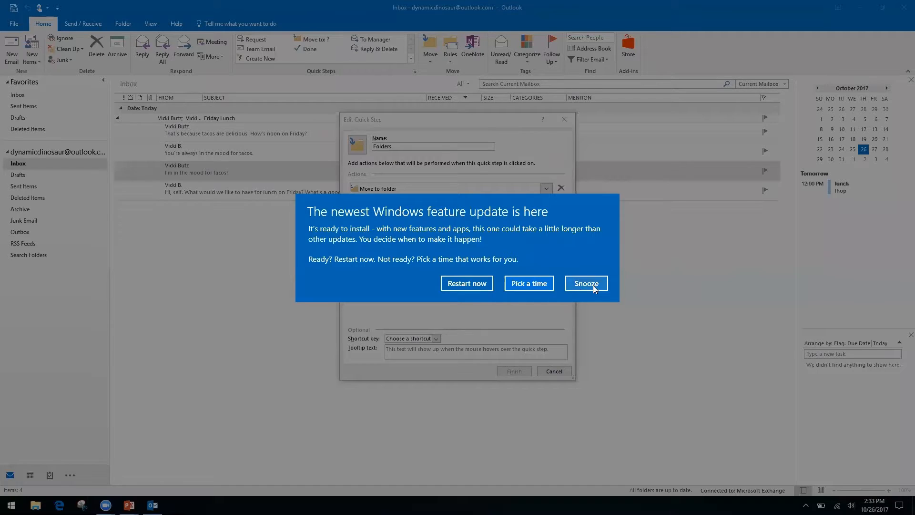
{"action": "left_click", "coordinate": [588, 284]}
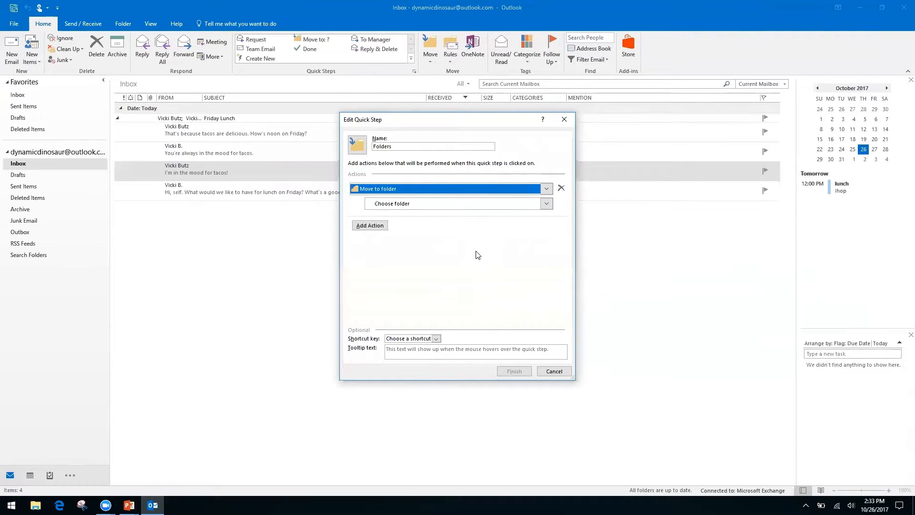
{"action": "left_click", "coordinate": [387, 204]}
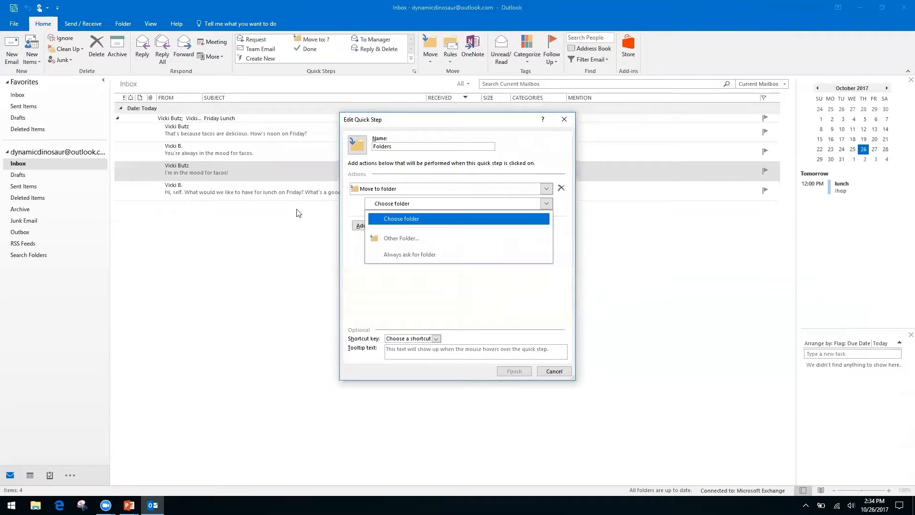
Create a new Finances folder and set it as the quick step's move destination
{"action": "left_click", "coordinate": [417, 240]}
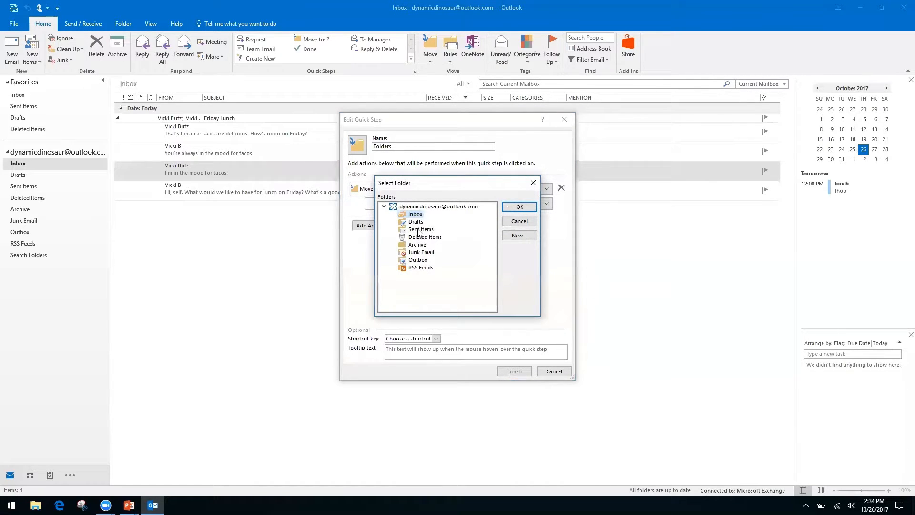
{"action": "left_click", "coordinate": [519, 236]}
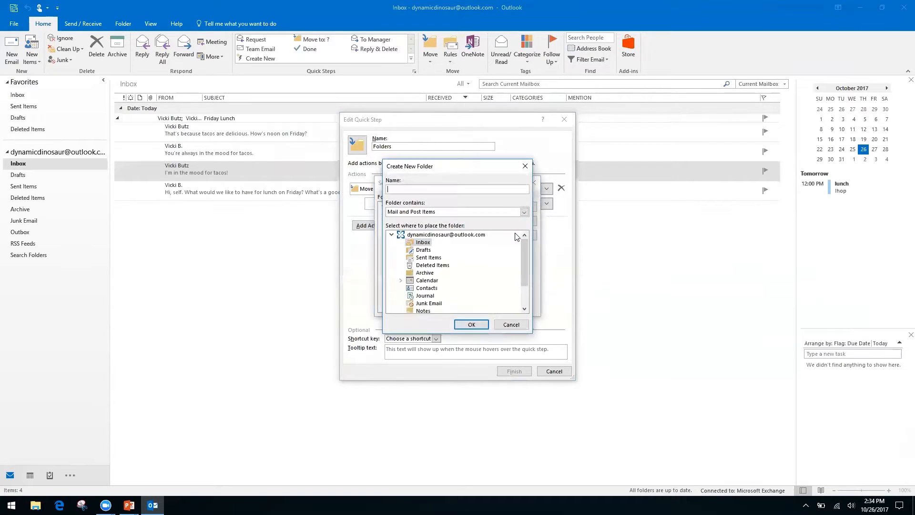
{"action": "type", "text": "Finances"}
{"action": "left_click", "coordinate": [471, 325]}
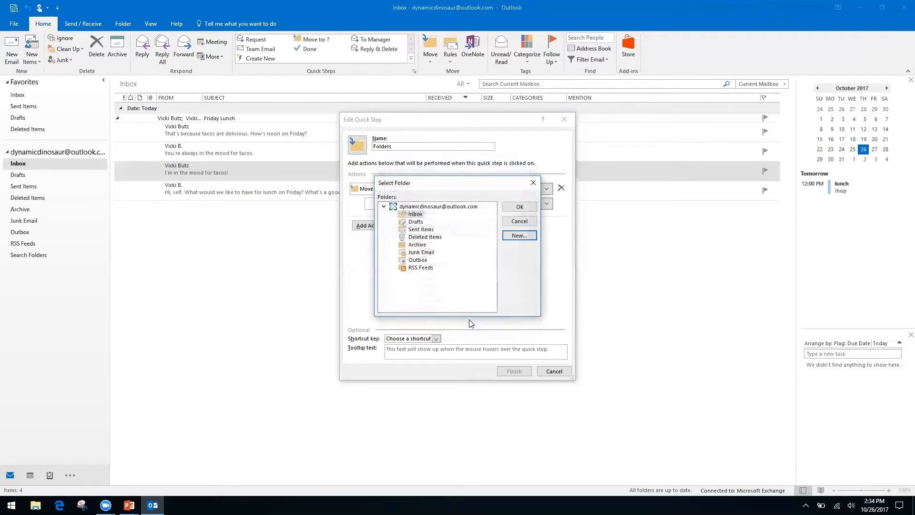
{"action": "left_click", "coordinate": [514, 208]}
Rename the quick step to Finances and save it
{"action": "left_click", "coordinate": [413, 143]}
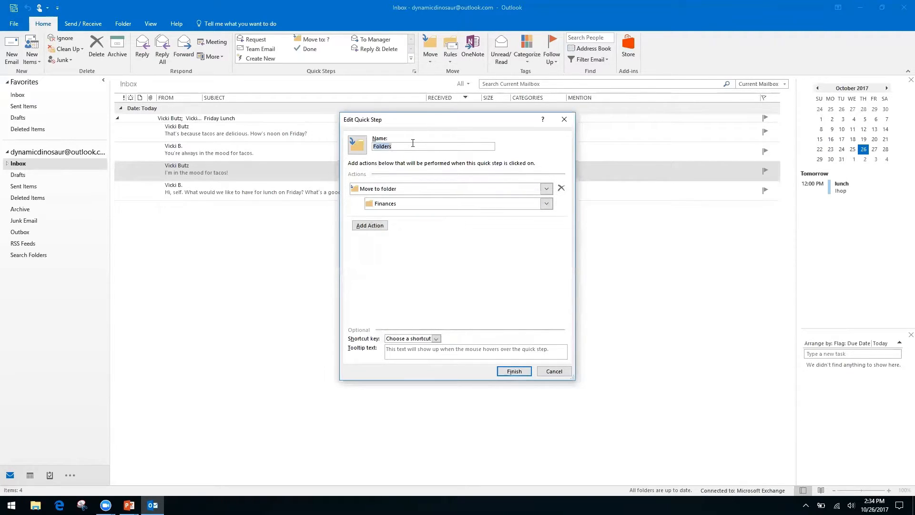
{"action": "type", "text": "Fina"}
{"action": "key", "text": "BackSpace"}
{"action": "key", "text": "BackSpace"}
{"action": "key", "text": "BackSpace"}
{"action": "key", "text": "BackSpace"}
{"action": "key", "text": "BackSpace"}
{"action": "key", "text": "BackSpace"}
{"action": "key", "text": "BackSpace"}
{"action": "key", "text": "BackSpace"}
{"action": "key", "text": "BackSpace"}
{"action": "key", "text": "BackSpace"}
{"action": "type", "text": "inances"}
{"action": "left_click", "coordinate": [514, 372]}
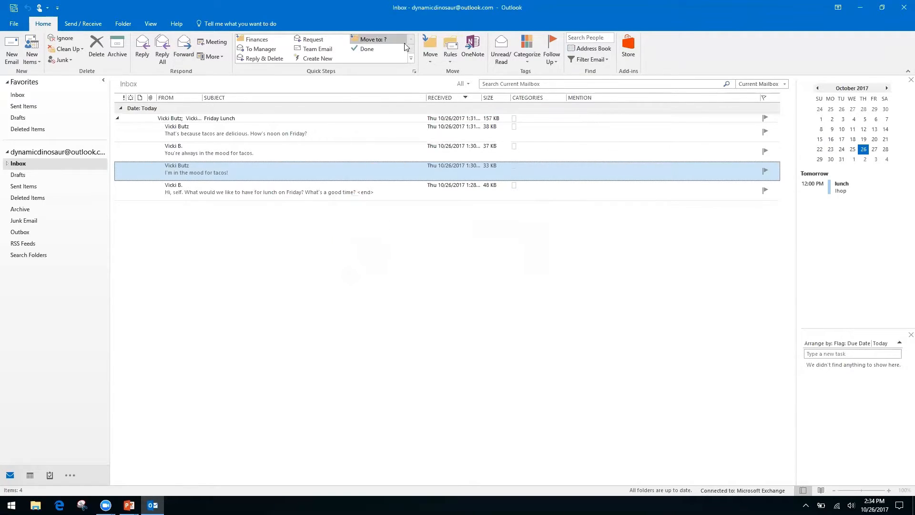
Apply the Finances quick step to the tacos message and check it under Inbox > Finances
{"action": "left_click", "coordinate": [257, 41]}
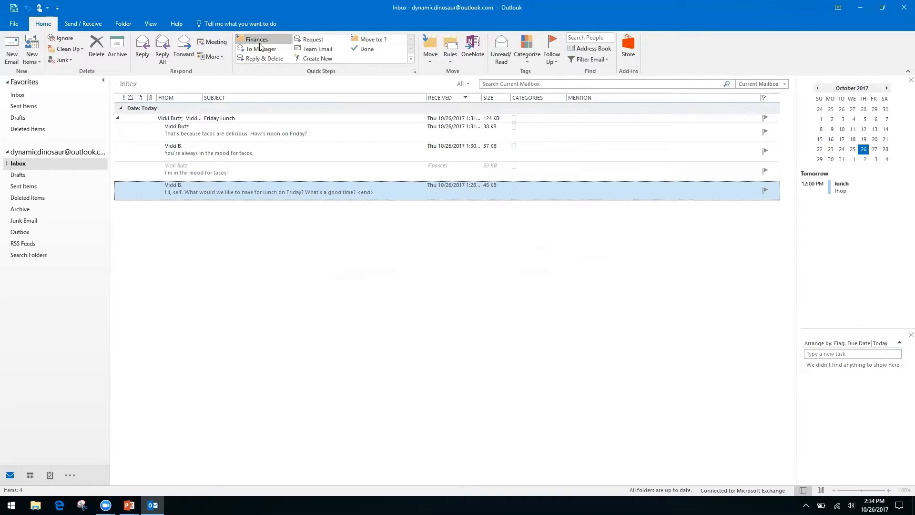
{"action": "left_click", "coordinate": [7, 165]}
{"action": "left_click", "coordinate": [29, 176]}
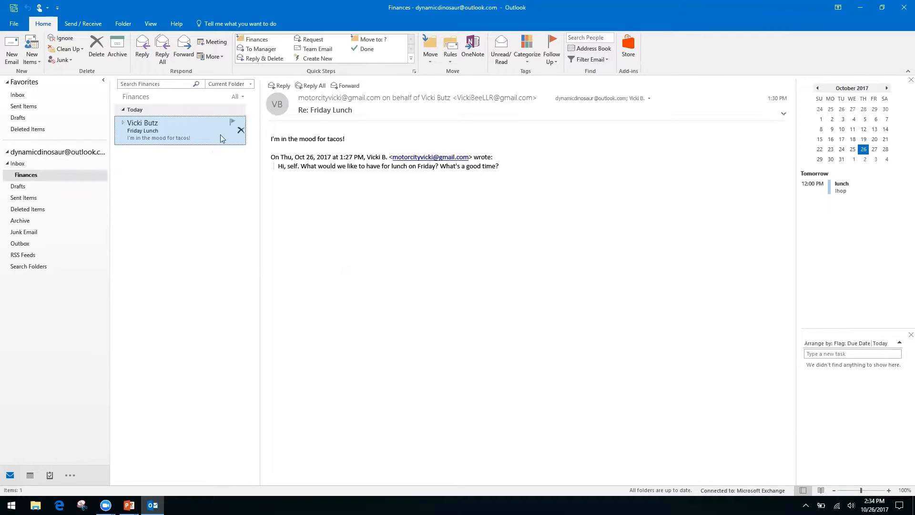
{"action": "left_click", "coordinate": [19, 165]}
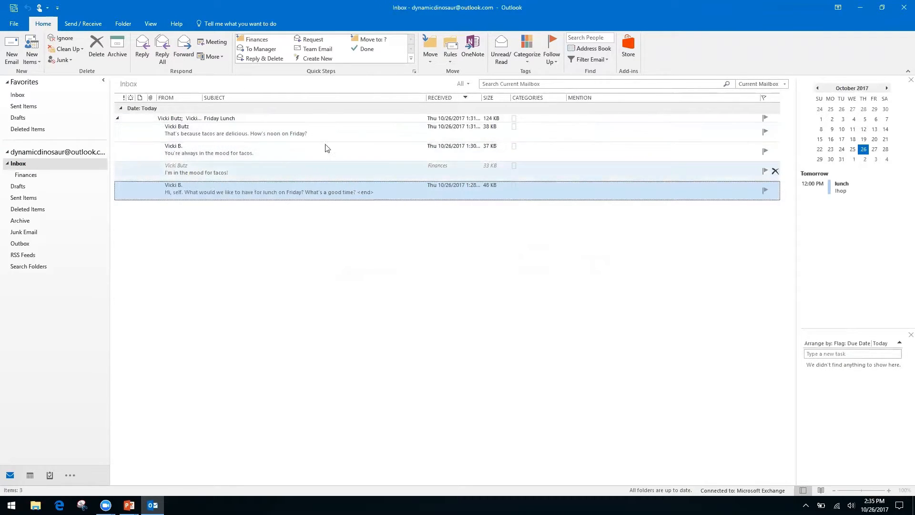
Collapse the Friday Lunch conversation, view it in its own window, then re-expand it
{"action": "left_click", "coordinate": [119, 121]}
{"action": "left_click", "coordinate": [118, 120]}
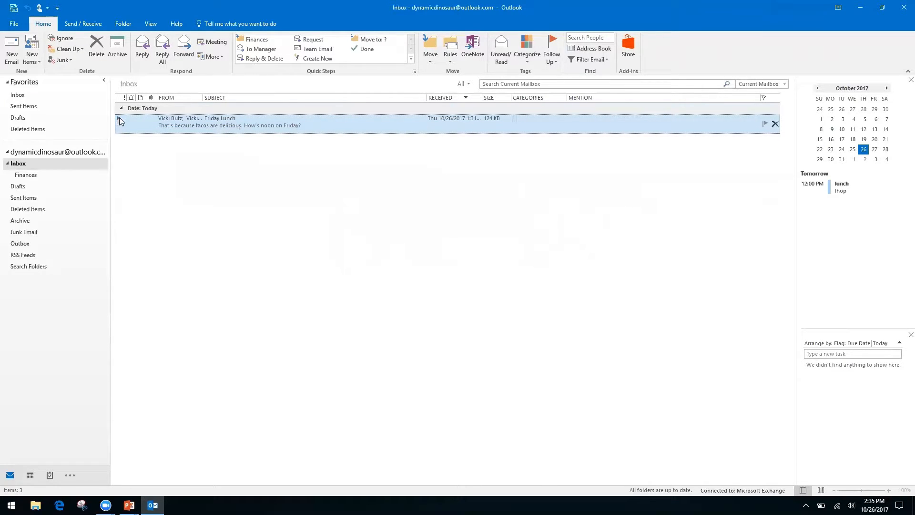
{"action": "double_click", "coordinate": [120, 118]}
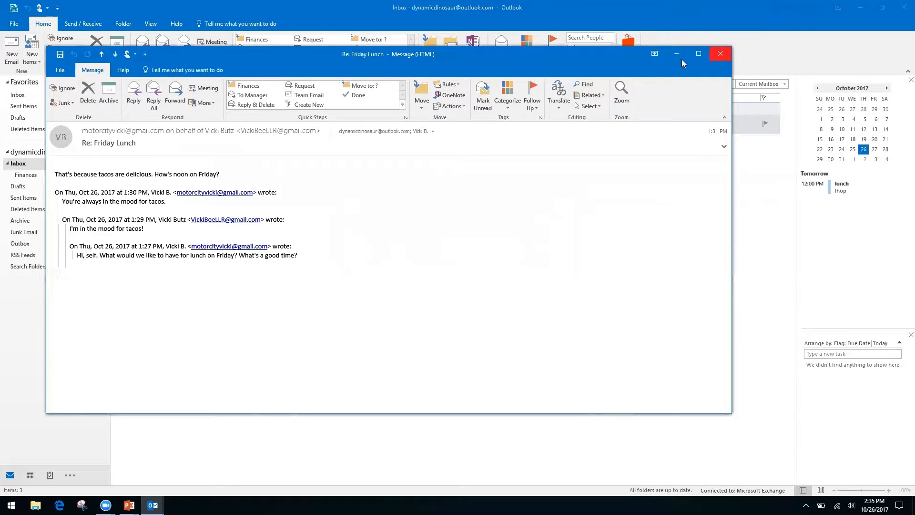
{"action": "left_click", "coordinate": [727, 56]}
{"action": "left_click", "coordinate": [119, 119]}
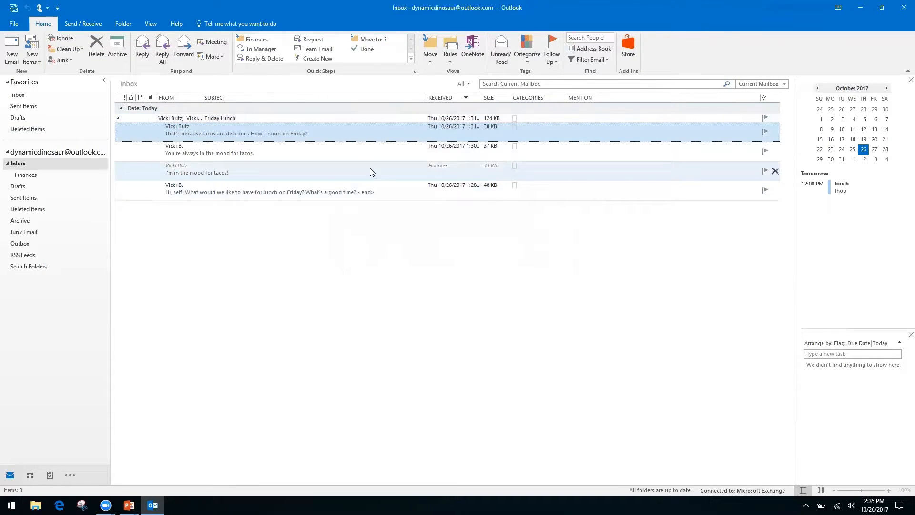
Delete the 'You're always in the mood for tacos' message from the conversation
{"action": "left_click", "coordinate": [323, 168]}
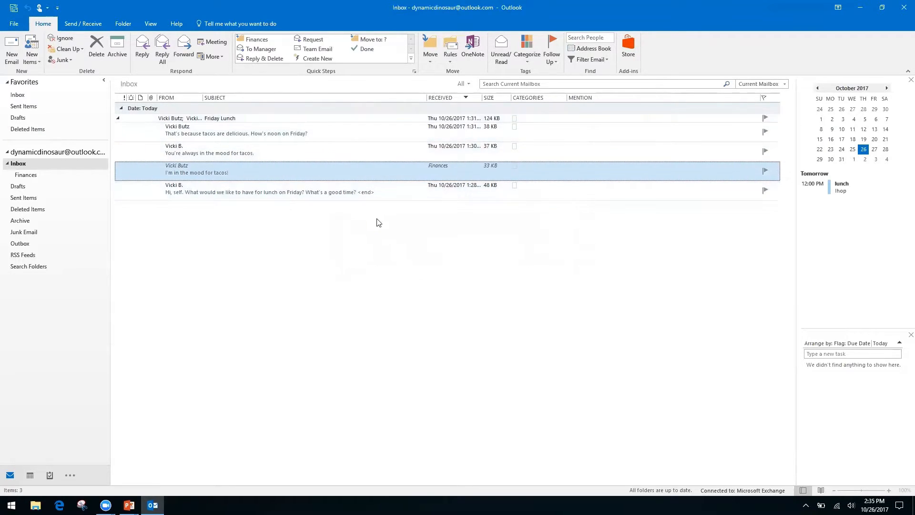
{"action": "left_click", "coordinate": [321, 153]}
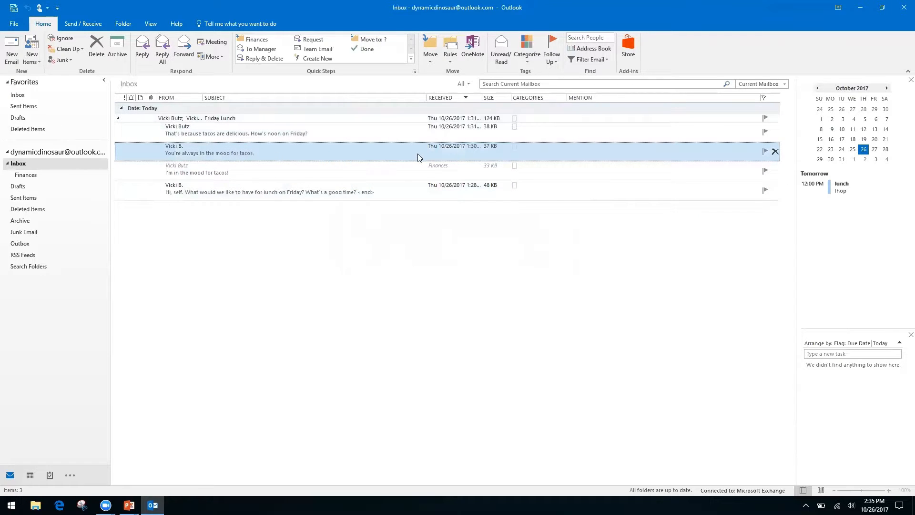
{"action": "left_click", "coordinate": [91, 54]}
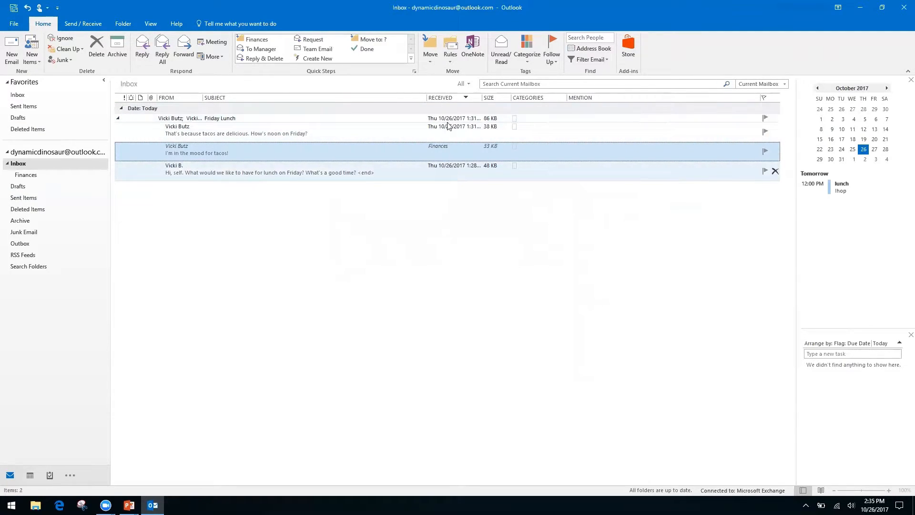
Collapse the Friday Lunch conversation and switch to the PowerPoint slideshow
{"action": "left_click", "coordinate": [118, 121]}
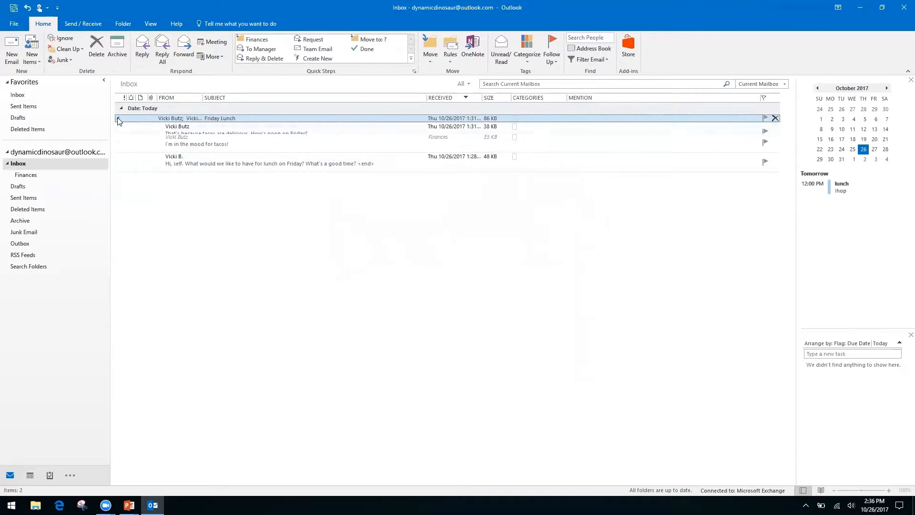
{"action": "left_click", "coordinate": [118, 119]}
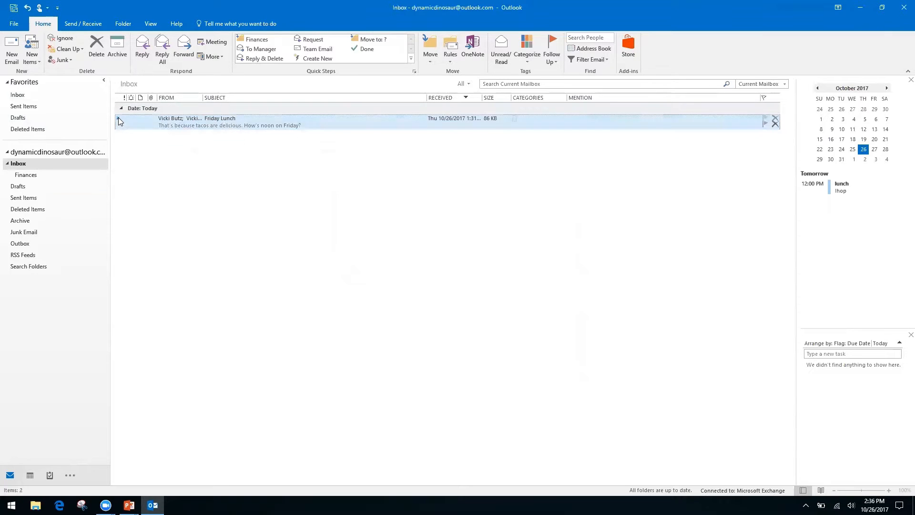
{"action": "left_click", "coordinate": [118, 118]}
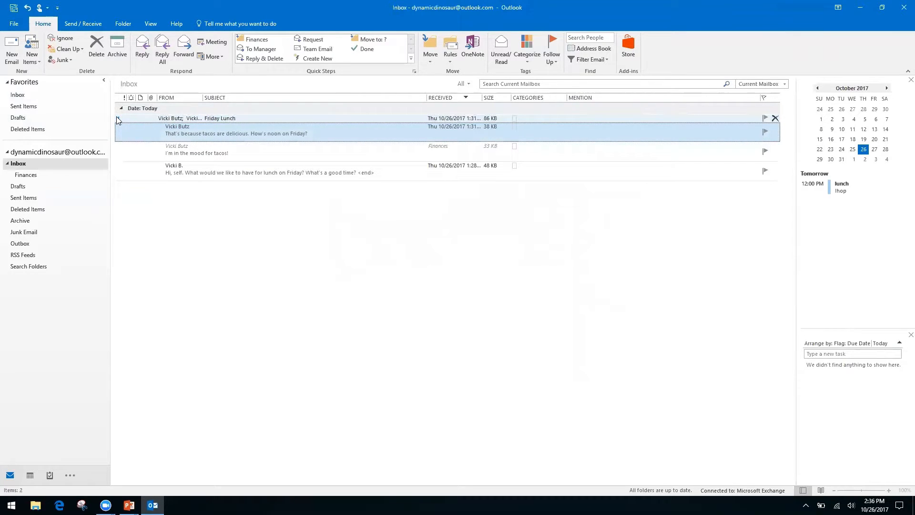
{"action": "left_click", "coordinate": [119, 119]}
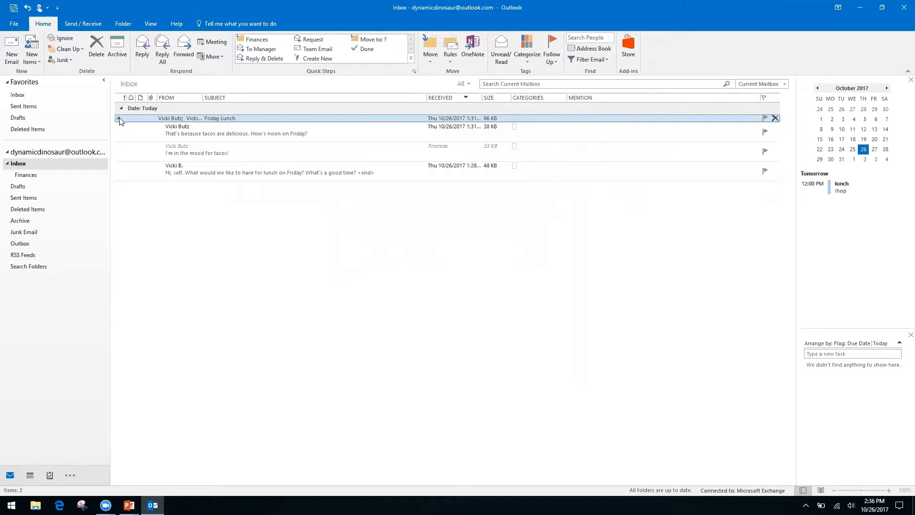
{"action": "left_click", "coordinate": [118, 119]}
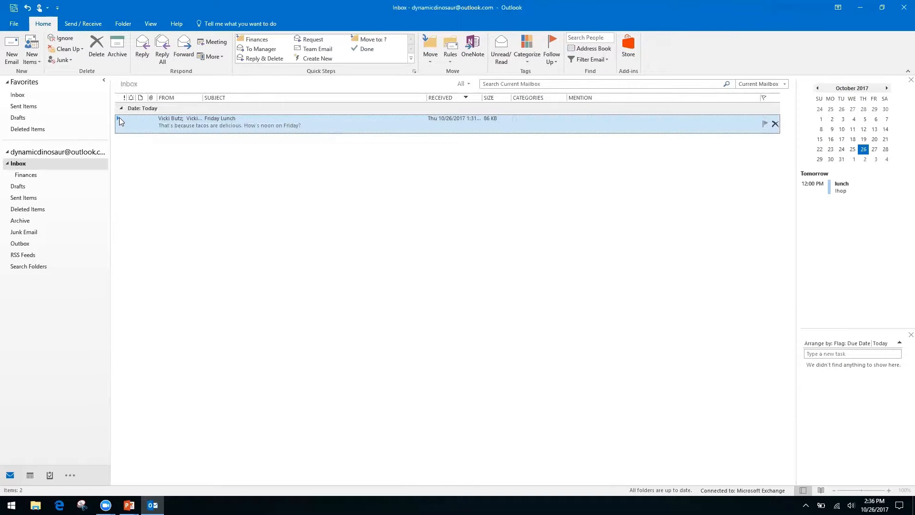
{"action": "key", "text": "alt+Tab"}
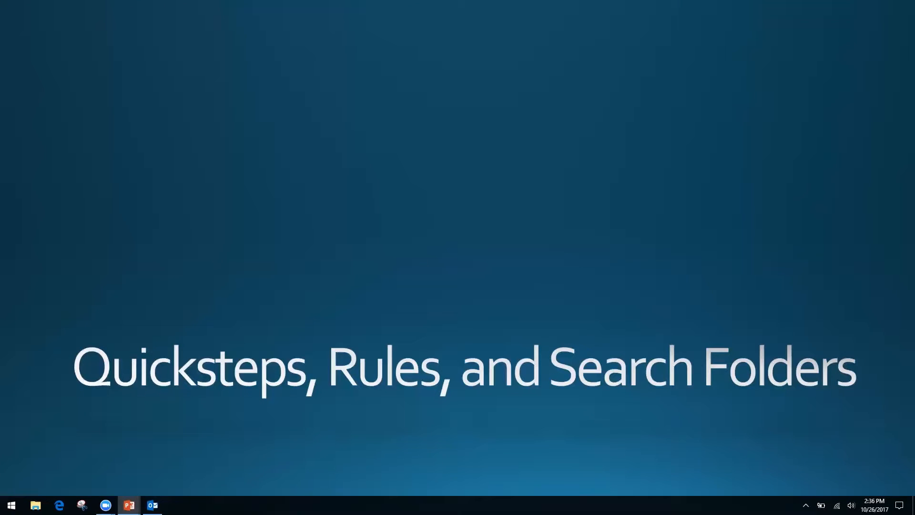
Switch from the Quicksteps, Rules, and Search Folders slide back to Outlook
{"action": "key", "text": "alt+Tab"}
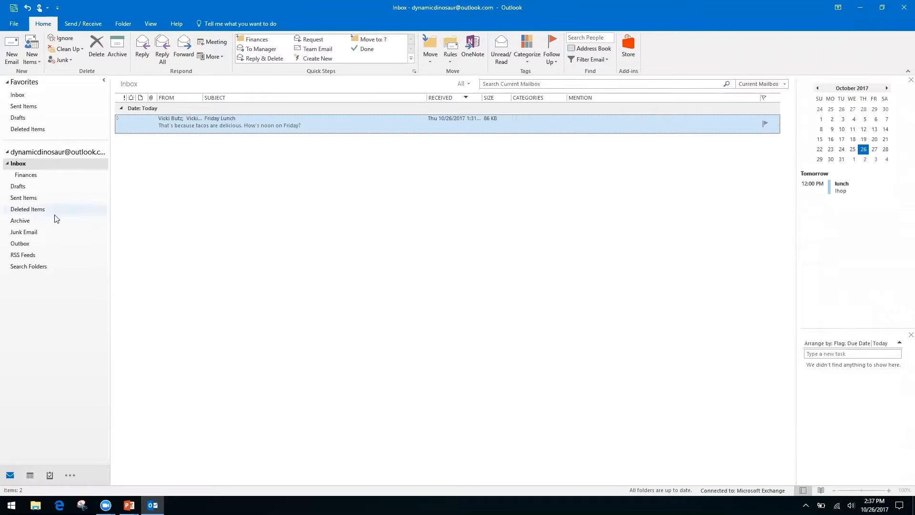
Create a rule from the Friday Lunch message via Rules > Create Rule, then open Advanced Options
{"action": "left_click", "coordinate": [35, 283]}
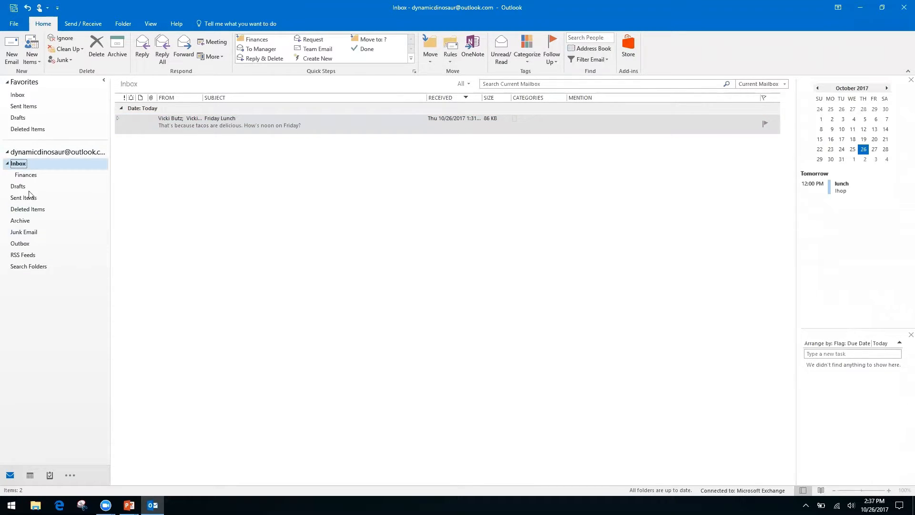
{"action": "left_click", "coordinate": [447, 62]}
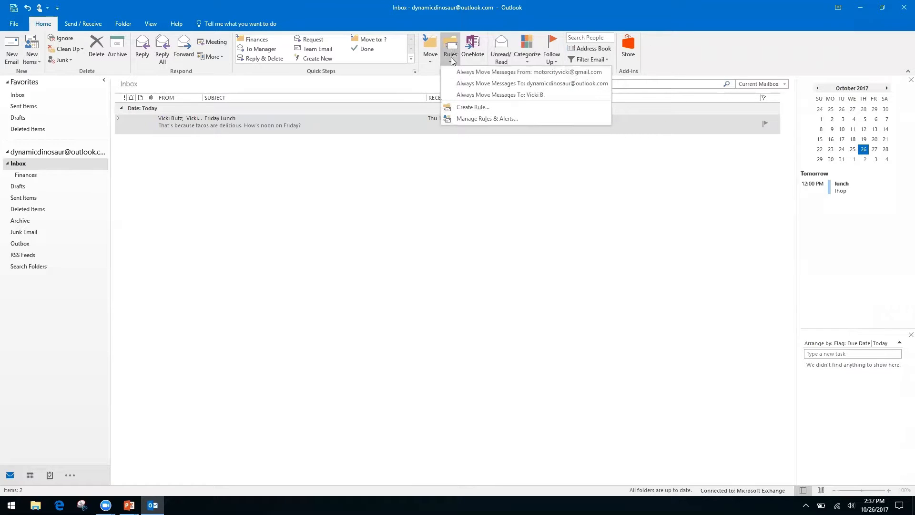
{"action": "left_click", "coordinate": [471, 108]}
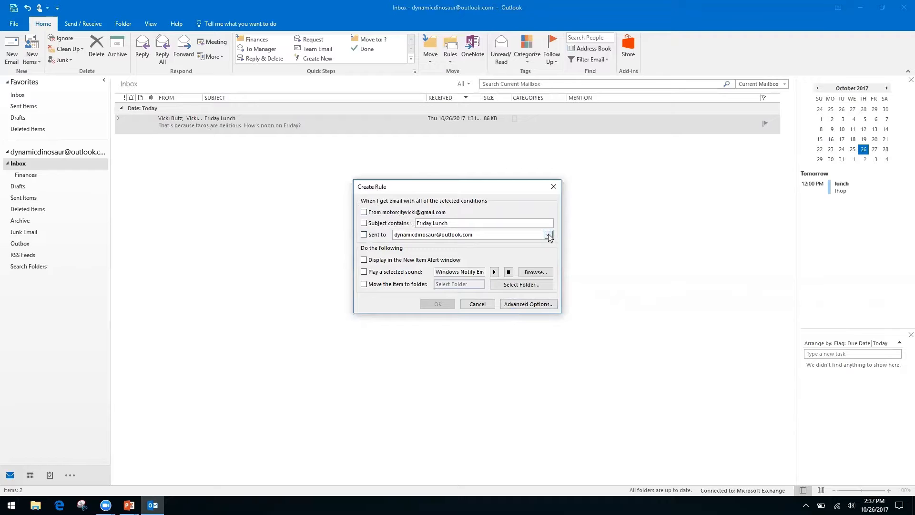
{"action": "left_click", "coordinate": [518, 303]}
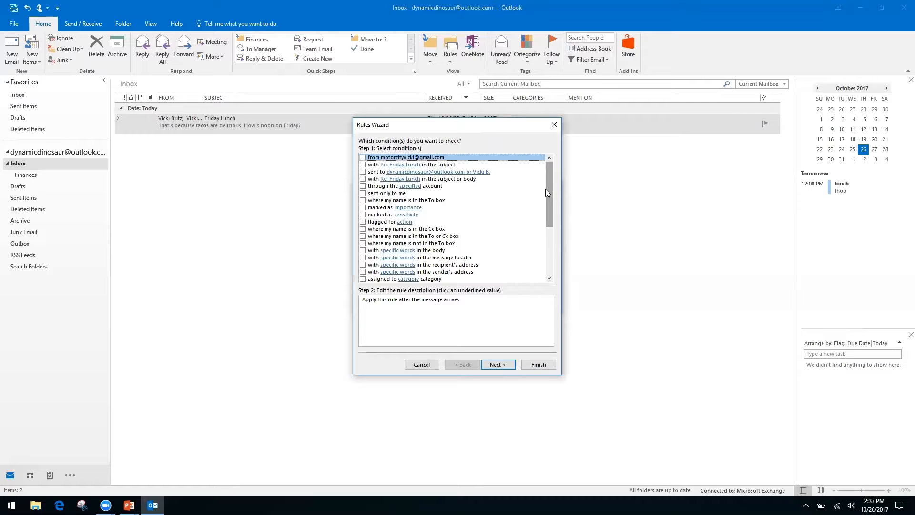
Use only the condition 'where my name is not in the To box', dropping the Cc condition
{"action": "left_click", "coordinate": [364, 230]}
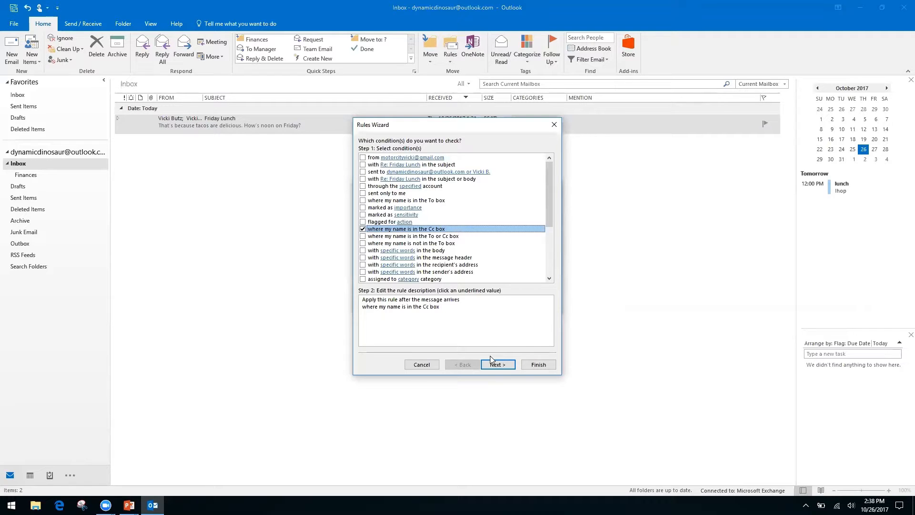
{"action": "left_click", "coordinate": [362, 230]}
{"action": "left_click", "coordinate": [363, 243]}
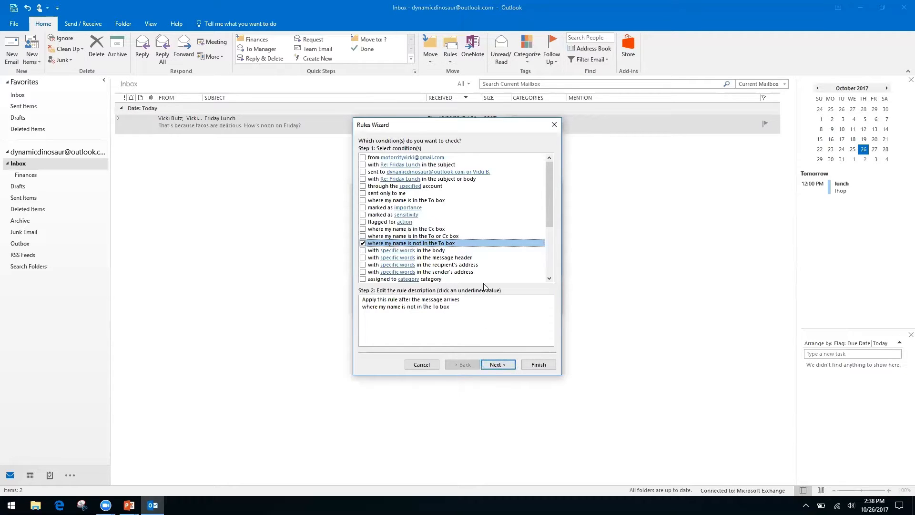
{"action": "left_click", "coordinate": [506, 370]}
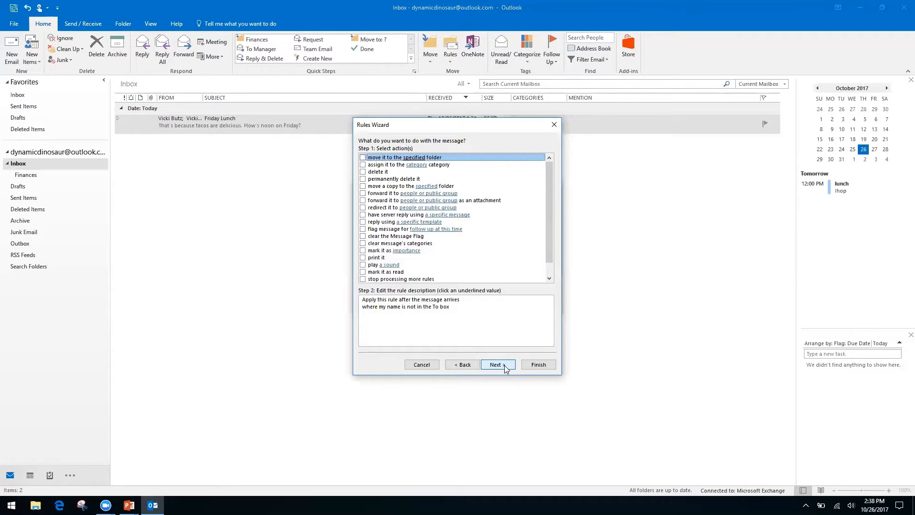
Set the rule's action to move messages into a new Inbox CC folder created under Inbox
{"action": "left_click", "coordinate": [363, 157]}
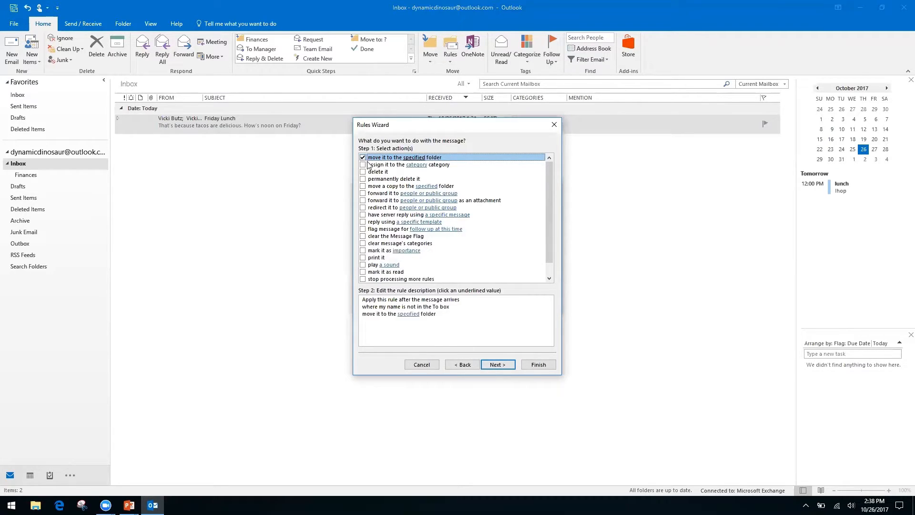
{"action": "left_click", "coordinate": [408, 314]}
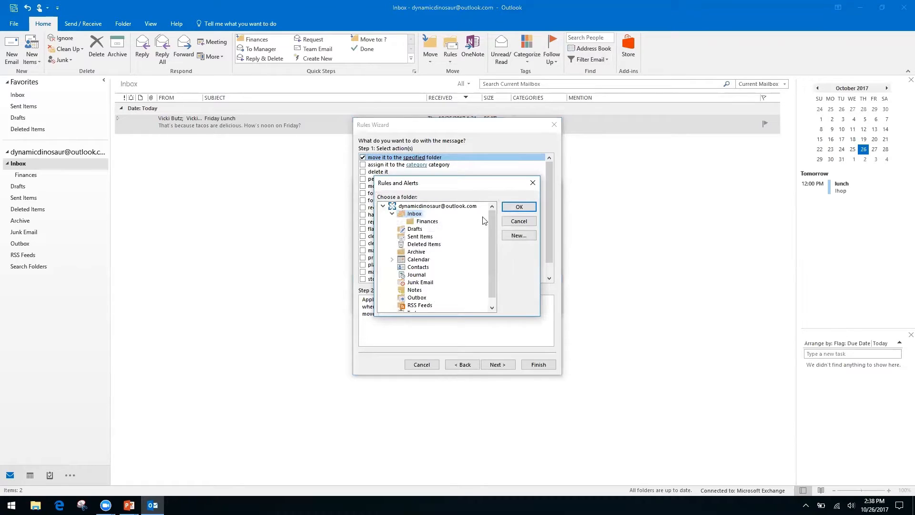
{"action": "left_click", "coordinate": [521, 236]}
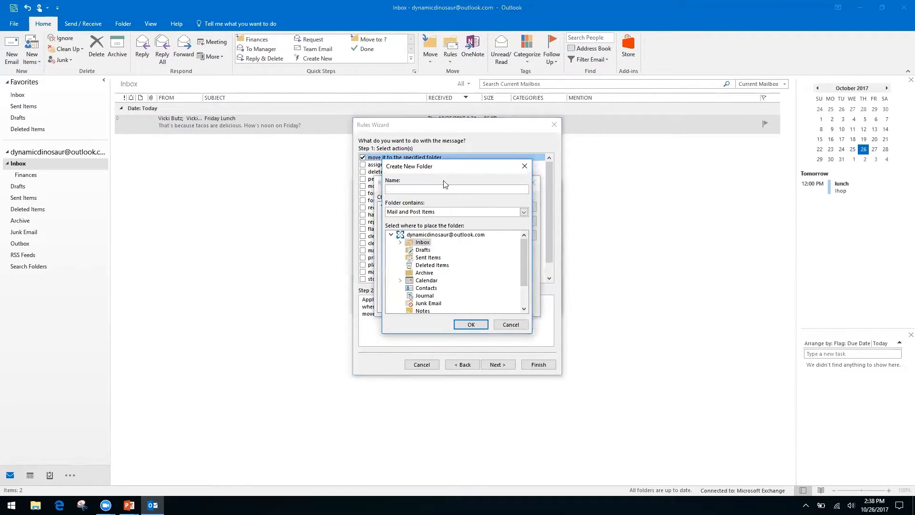
{"action": "left_click", "coordinate": [420, 235]}
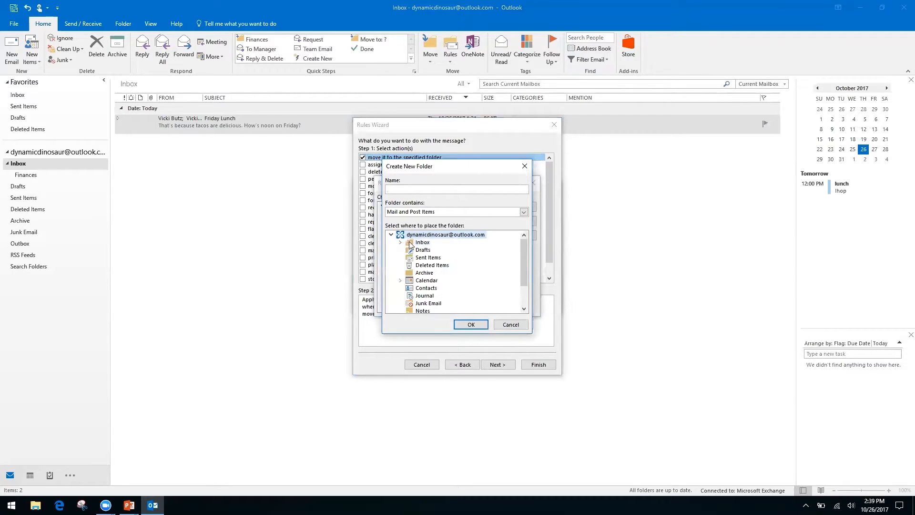
{"action": "left_click", "coordinate": [422, 244]}
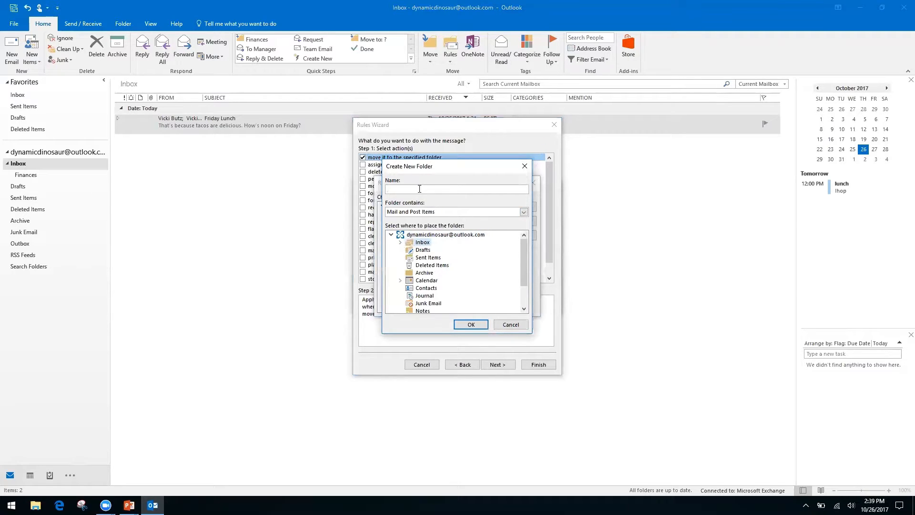
{"action": "left_click", "coordinate": [414, 187]}
{"action": "left_click", "coordinate": [469, 324]}
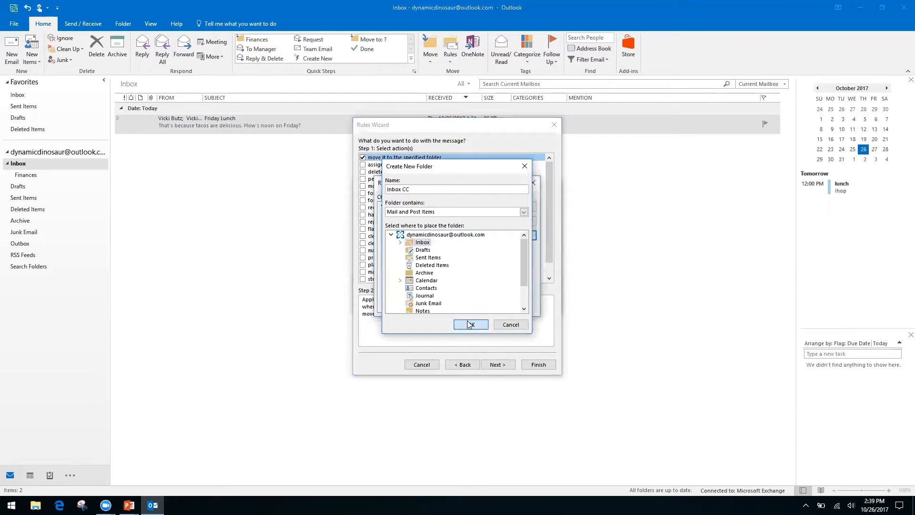
{"action": "left_click", "coordinate": [517, 208]}
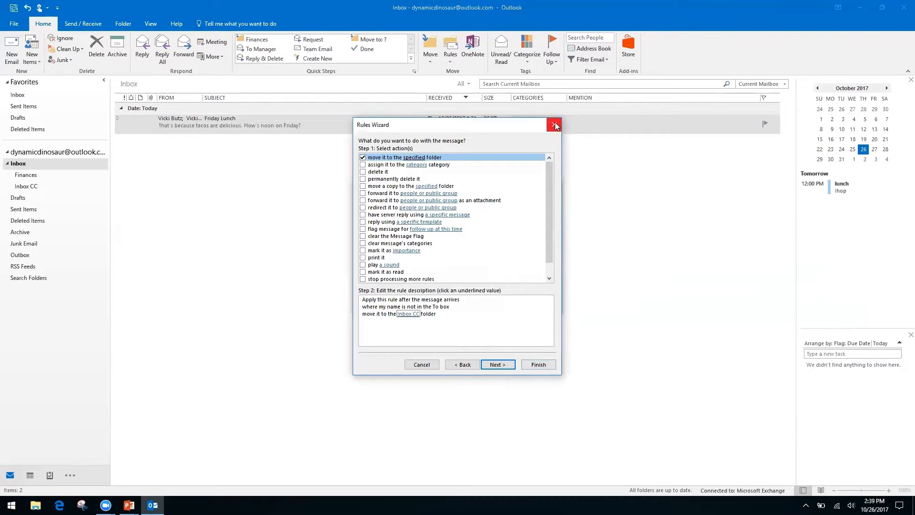
{"action": "left_click", "coordinate": [512, 368]}
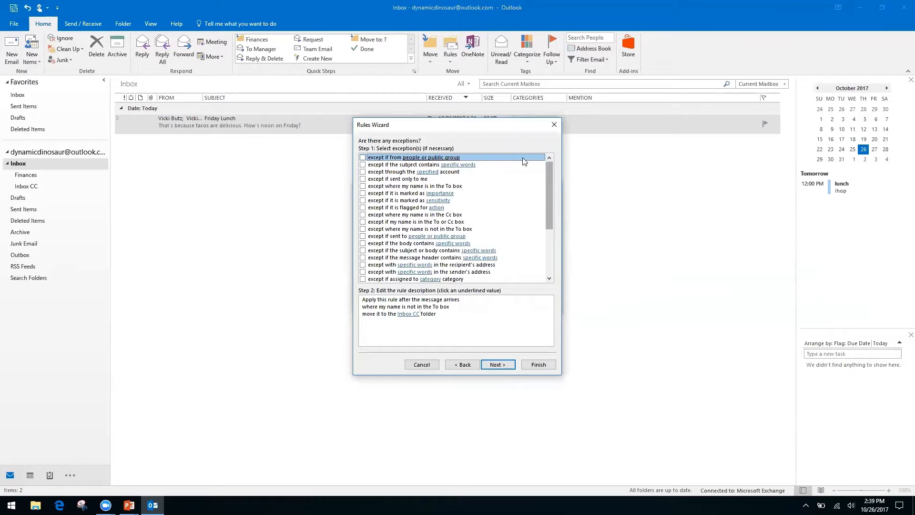
Try then clear the 'except if from people or public group' exception, leaving the rule with no exceptions
{"action": "left_click", "coordinate": [415, 314]}
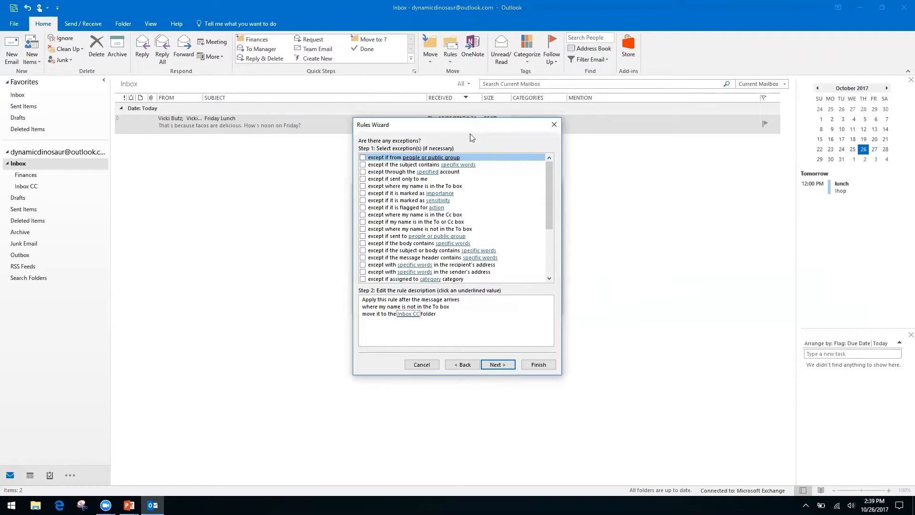
{"action": "left_click", "coordinate": [363, 158]}
{"action": "left_click", "coordinate": [426, 322]}
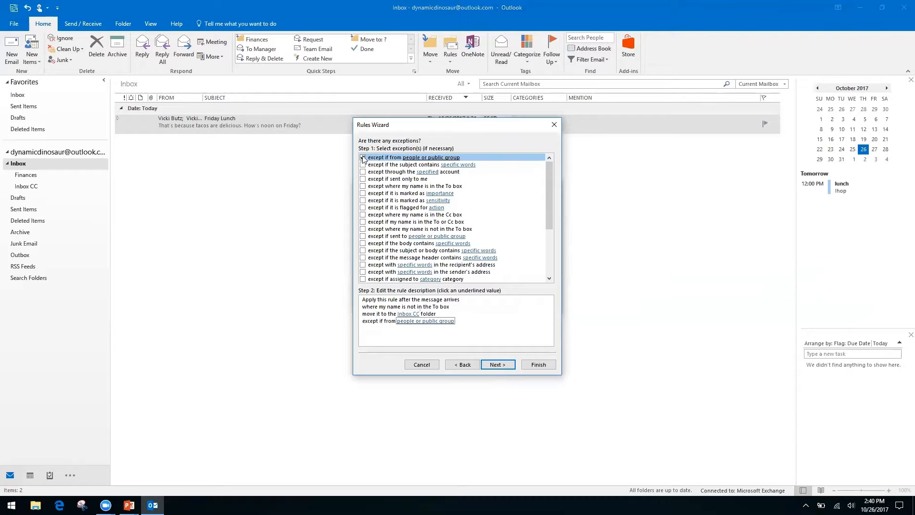
{"action": "left_click", "coordinate": [406, 322]}
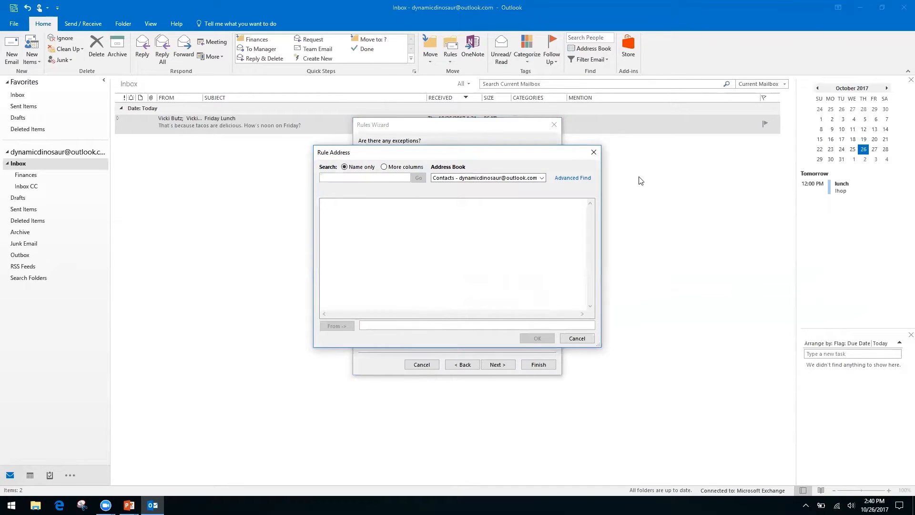
{"action": "right_click", "coordinate": [541, 178]}
{"action": "left_click", "coordinate": [563, 159]}
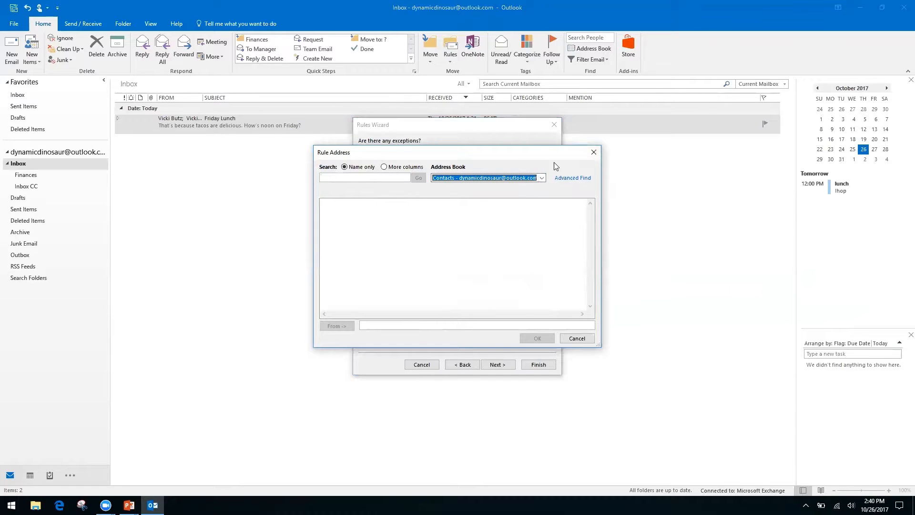
{"action": "left_click", "coordinate": [594, 152]}
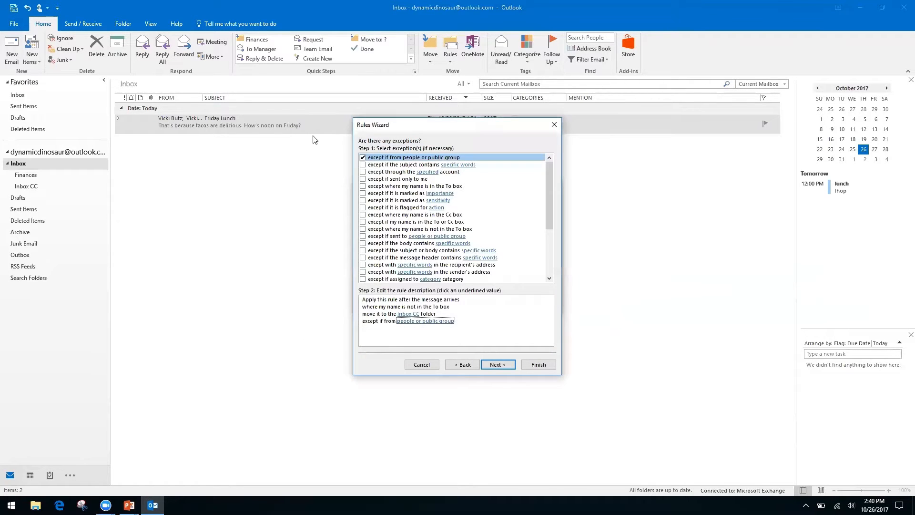
{"action": "left_click", "coordinate": [365, 158]}
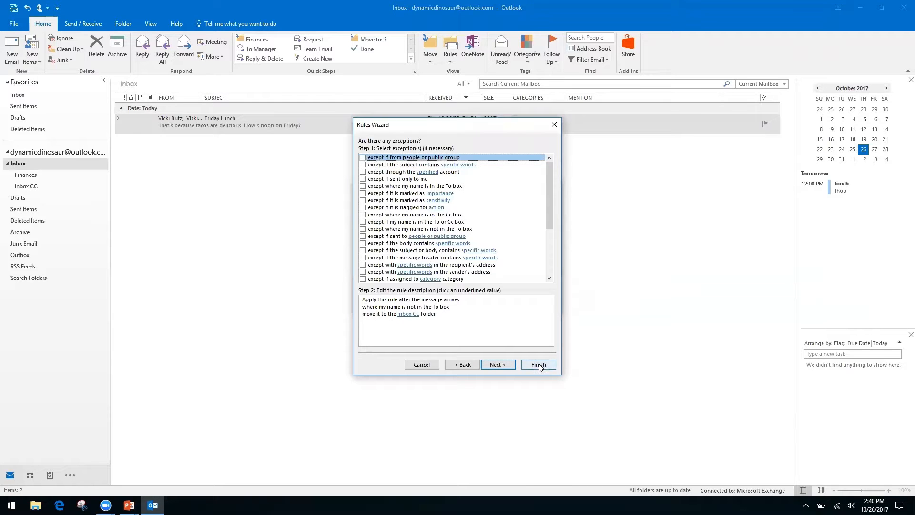
{"action": "left_click", "coordinate": [500, 366]}
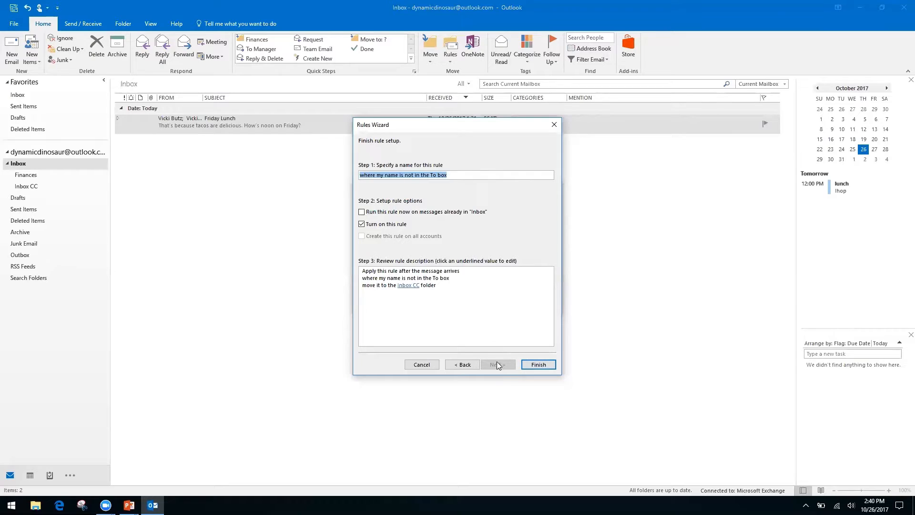
Run the rule on messages already in Inbox, finish it, and cancel the leftover Create Rule dialog
{"action": "left_click", "coordinate": [361, 212]}
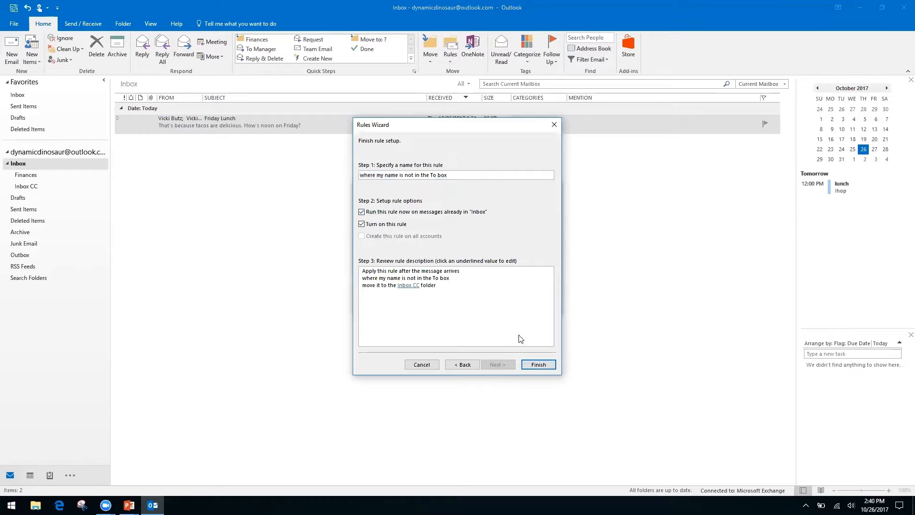
{"action": "left_click", "coordinate": [539, 365]}
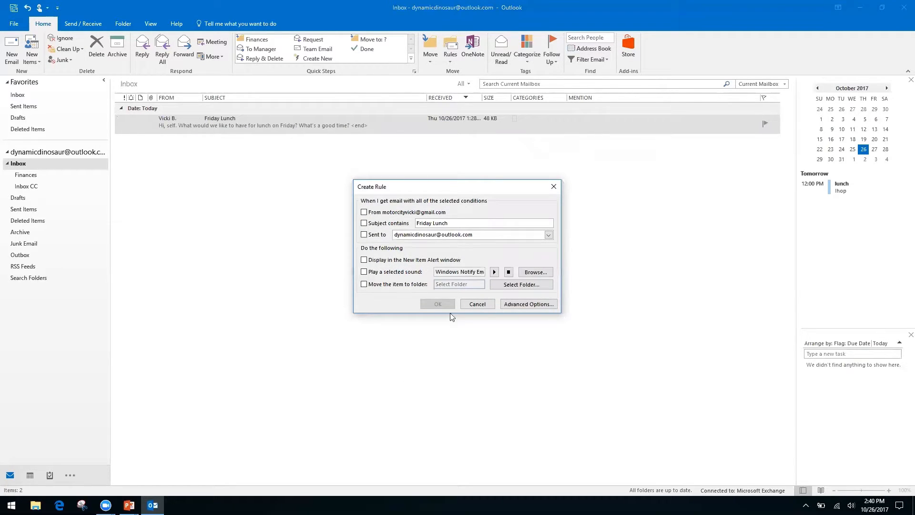
{"action": "left_click", "coordinate": [482, 307]}
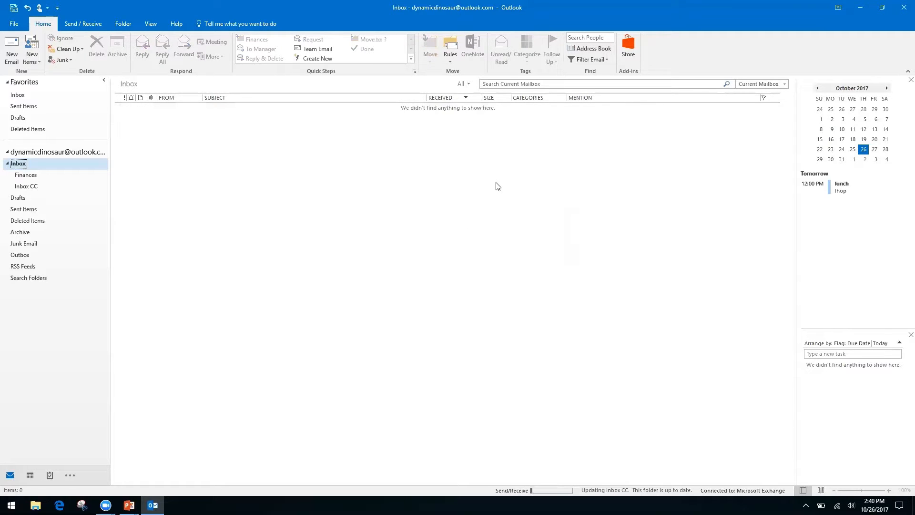
Check the rule list in Rules and Alerts, close it unchanged, and dismiss the Rules dropdown
{"action": "left_click", "coordinate": [450, 61]}
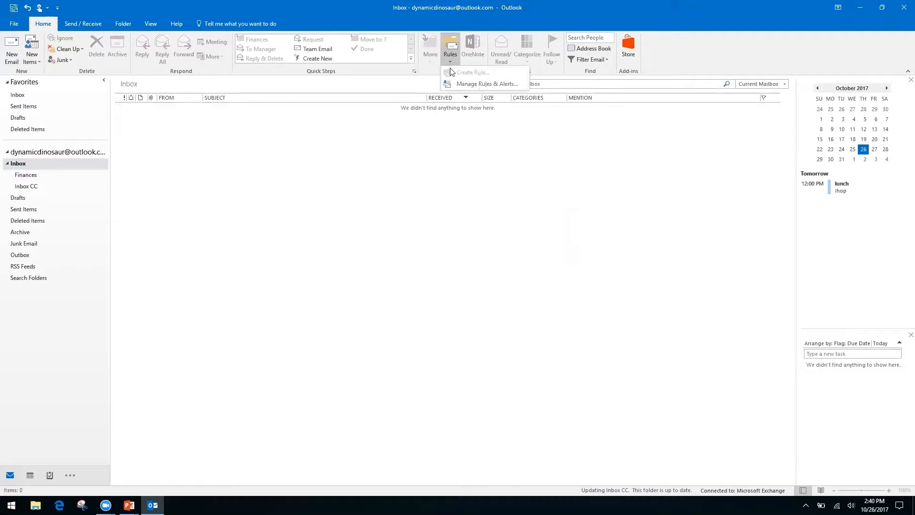
{"action": "left_click", "coordinate": [474, 84]}
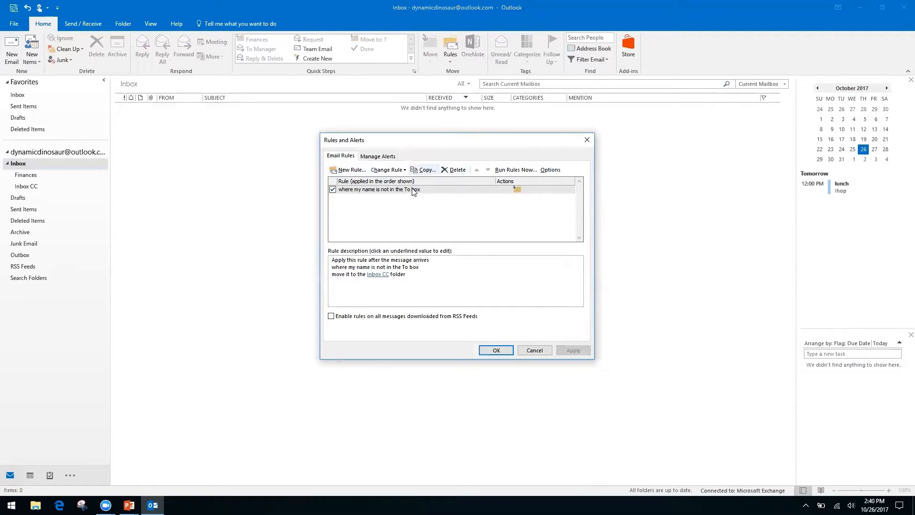
{"action": "left_click", "coordinate": [534, 349]}
{"action": "left_click", "coordinate": [450, 61]}
{"action": "left_click", "coordinate": [399, 151]}
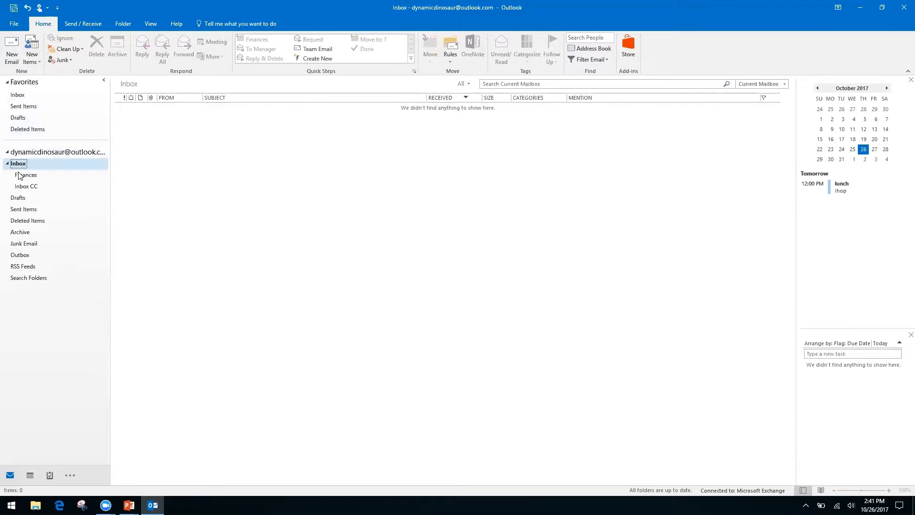
Go through the account and Inbox to the Inbox CC subfolder holding the Friday Lunch conversation
{"action": "left_click", "coordinate": [55, 152]}
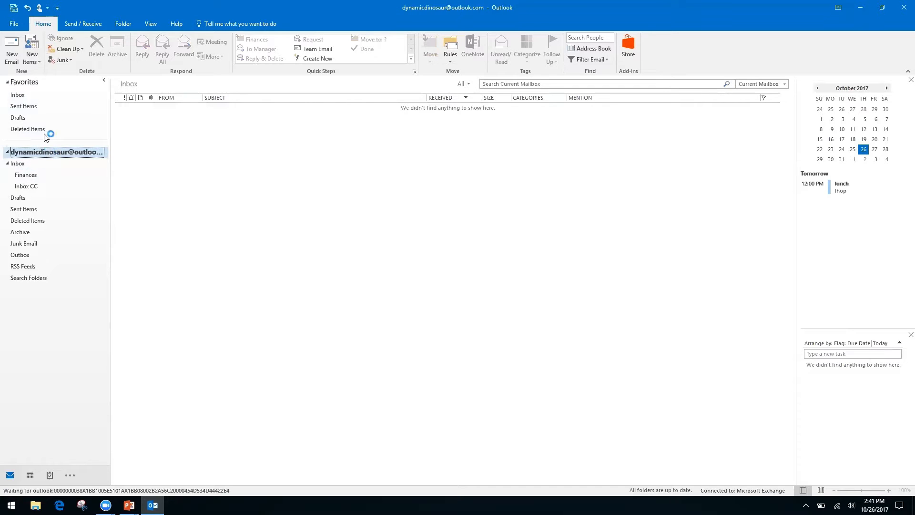
{"action": "left_click", "coordinate": [17, 94]}
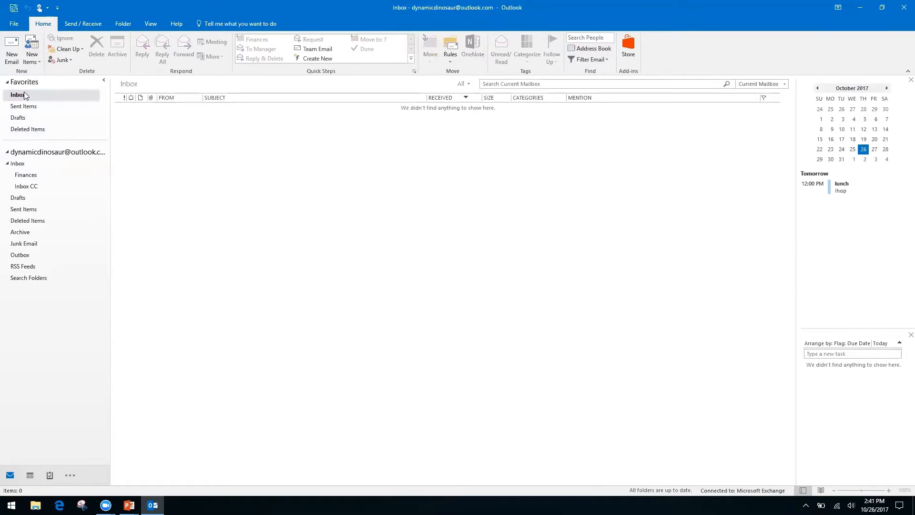
{"action": "left_click", "coordinate": [16, 164]}
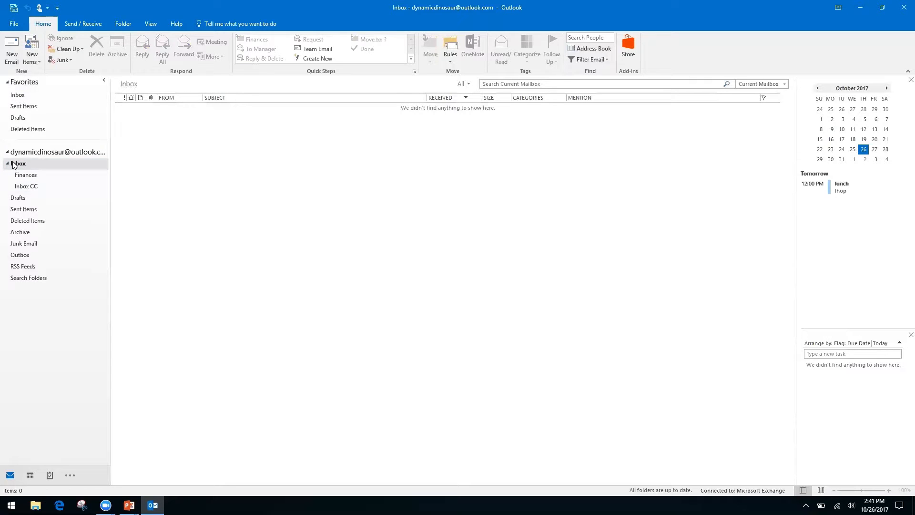
{"action": "left_click", "coordinate": [25, 187]}
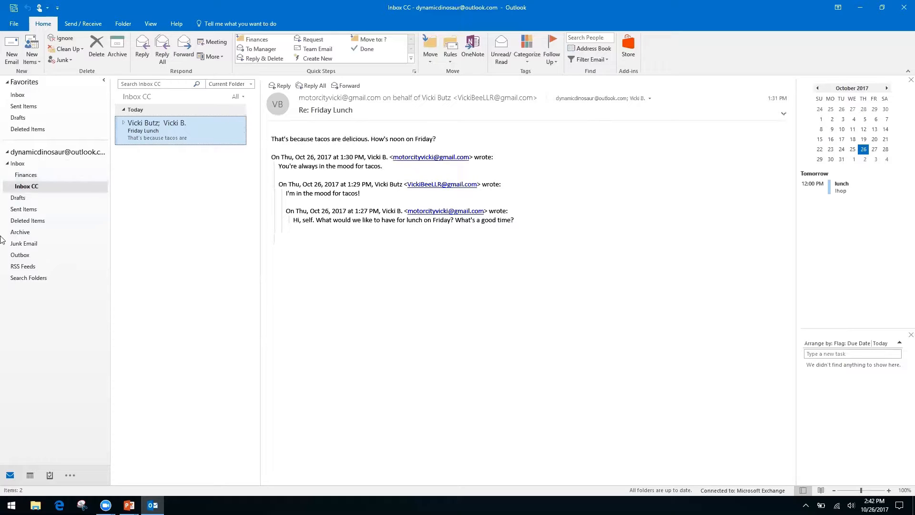
Choose New Search Folder... from the Search Folders context menu
{"action": "right_click", "coordinate": [29, 279]}
{"action": "left_click", "coordinate": [46, 337]}
{"action": "right_click", "coordinate": [28, 278]}
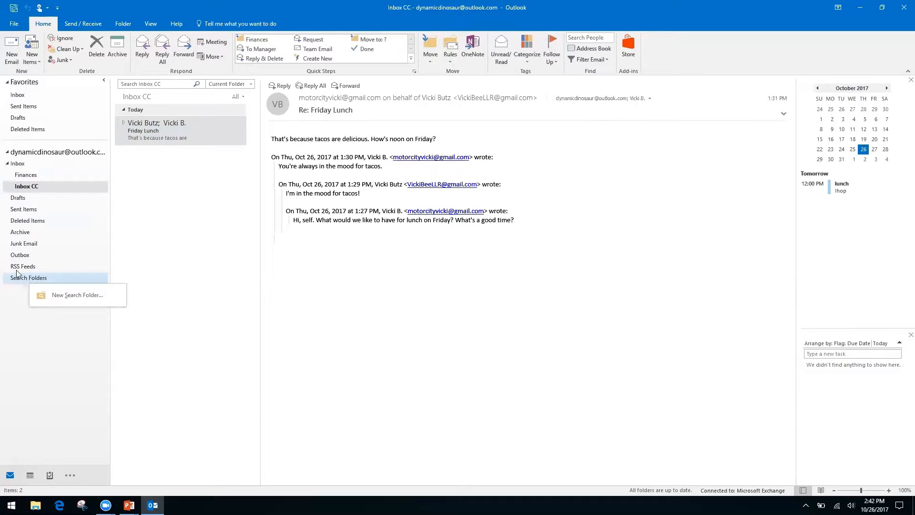
{"action": "left_click", "coordinate": [10, 302]}
{"action": "right_click", "coordinate": [61, 283]}
{"action": "left_click", "coordinate": [65, 286]}
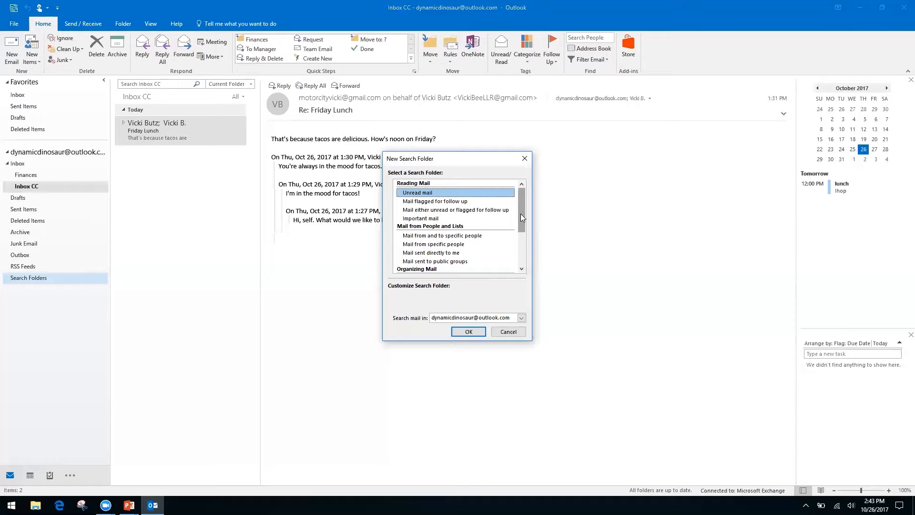
Pick 'Create a custom Search Folder', name it 'Invoices from Client A', and accept it without criteria
{"action": "left_click", "coordinate": [425, 244]}
{"action": "left_click", "coordinate": [426, 254]}
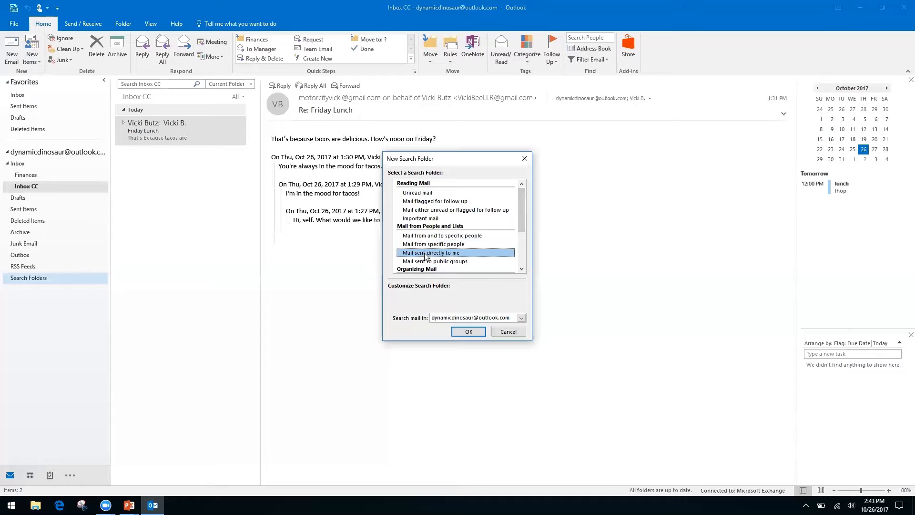
{"action": "left_click_drag", "start_coordinate": [520, 214], "coordinate": [519, 255]}
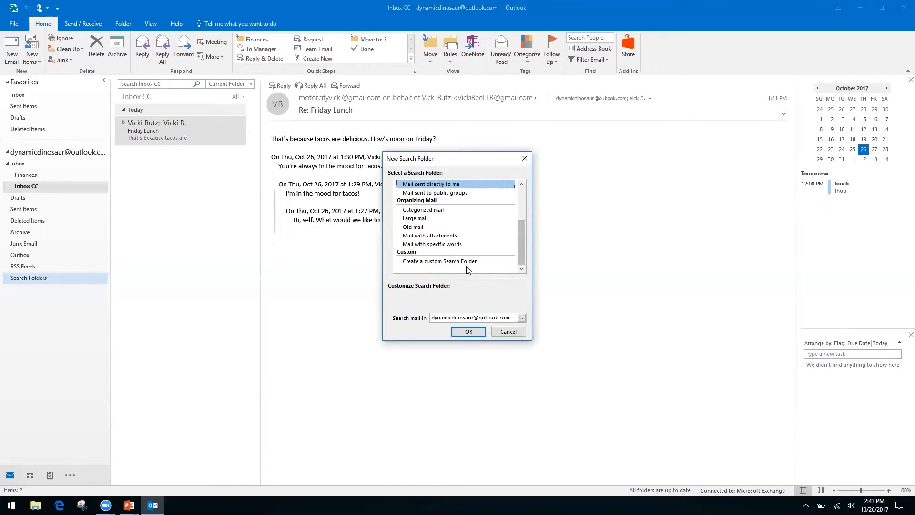
{"action": "left_click", "coordinate": [463, 261]}
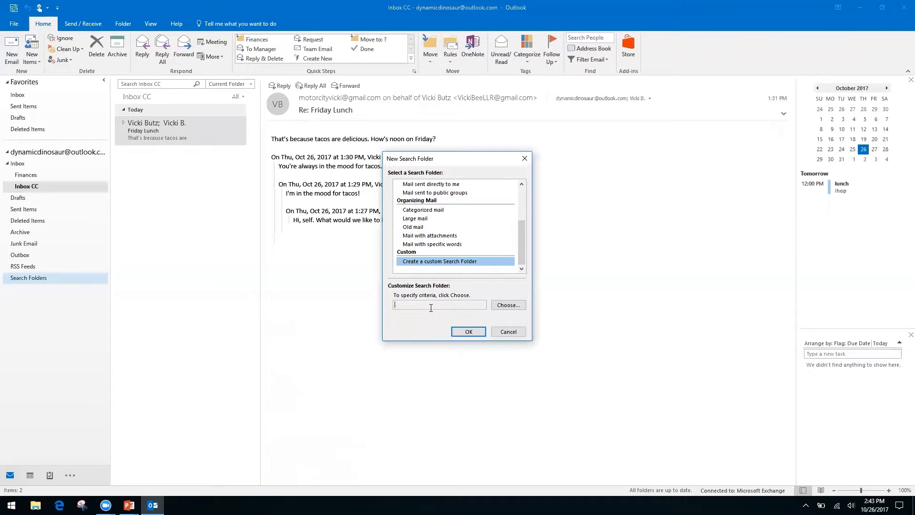
{"action": "left_click", "coordinate": [507, 306]}
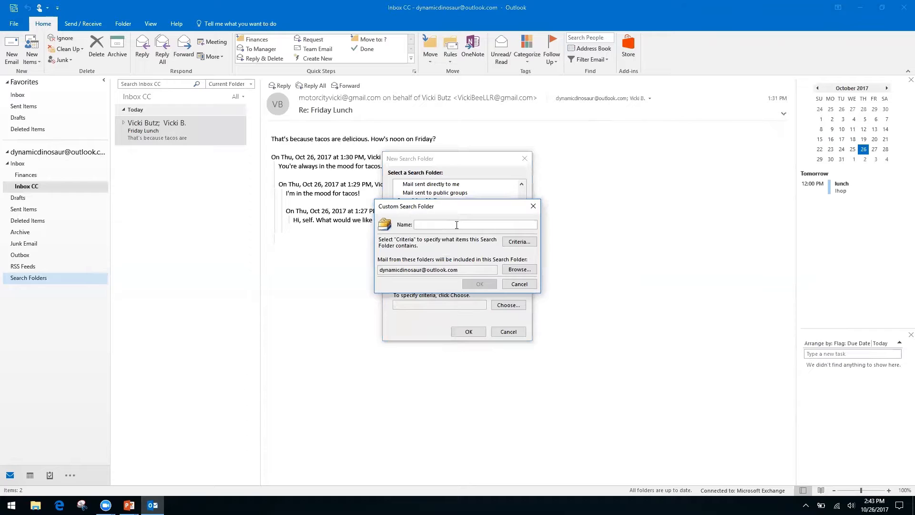
{"action": "type", "text": "Invoices from Client A"}
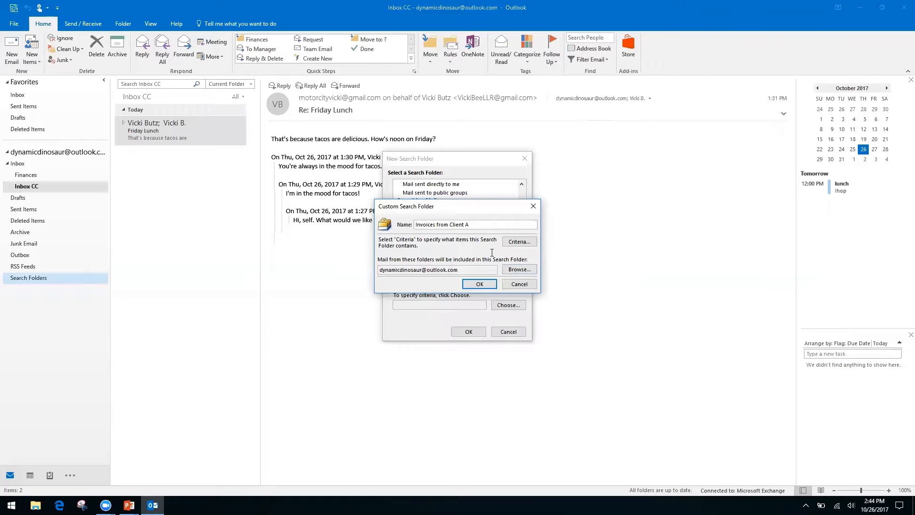
{"action": "left_click", "coordinate": [481, 285]}
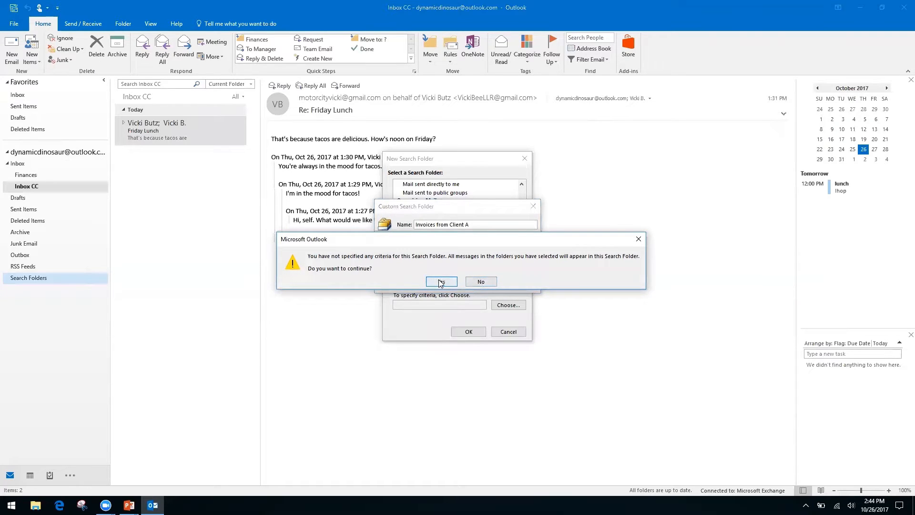
{"action": "left_click", "coordinate": [442, 282]}
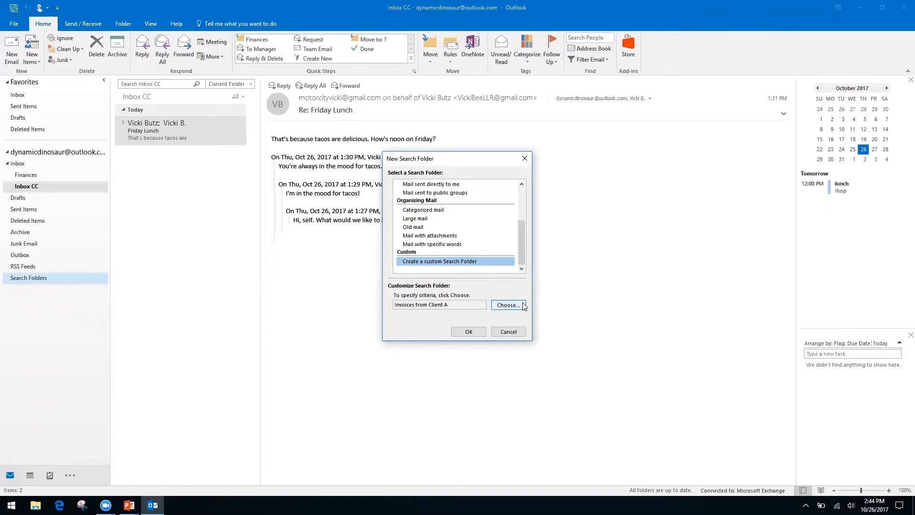
Confirm the new search folder and open 'Invoices from Client A' to view its 7 messages
{"action": "left_click", "coordinate": [469, 332]}
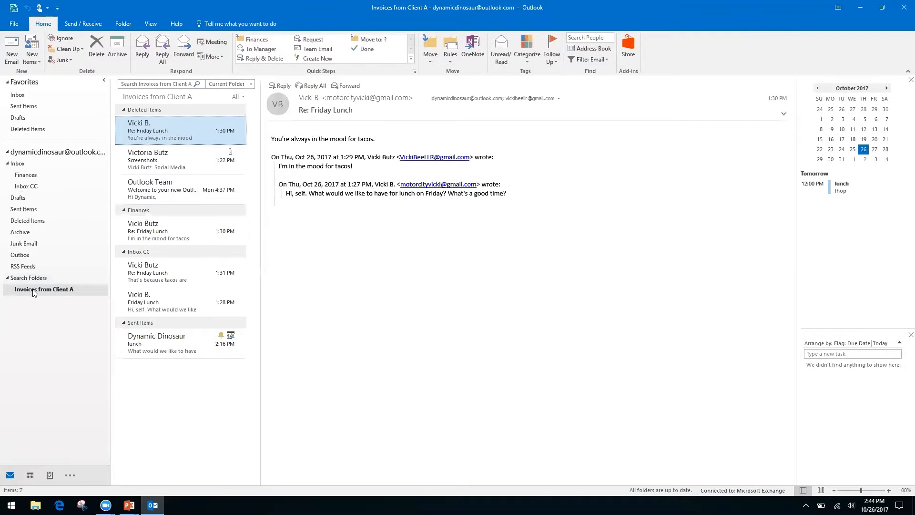
{"action": "left_click", "coordinate": [50, 294]}
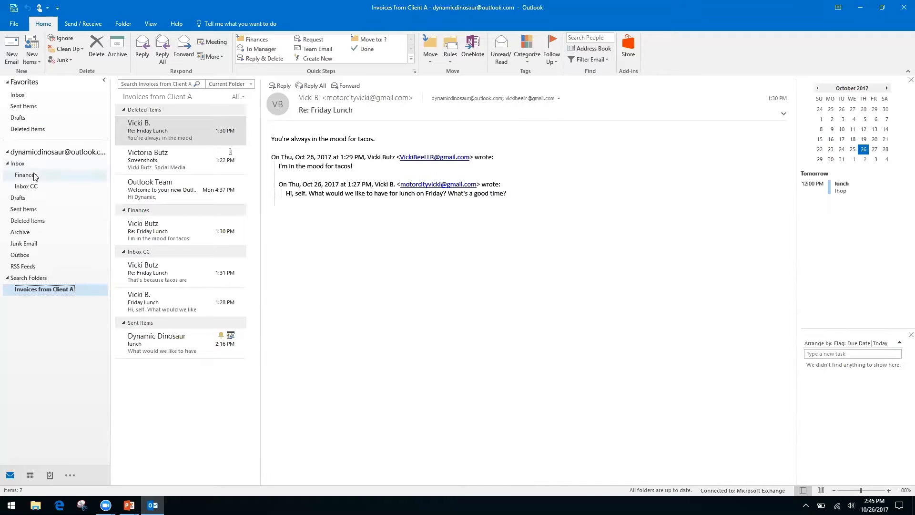
Return to Inbox CC showing the Friday Lunch conversation, dismissing the stray search box context menu
{"action": "left_click", "coordinate": [32, 190]}
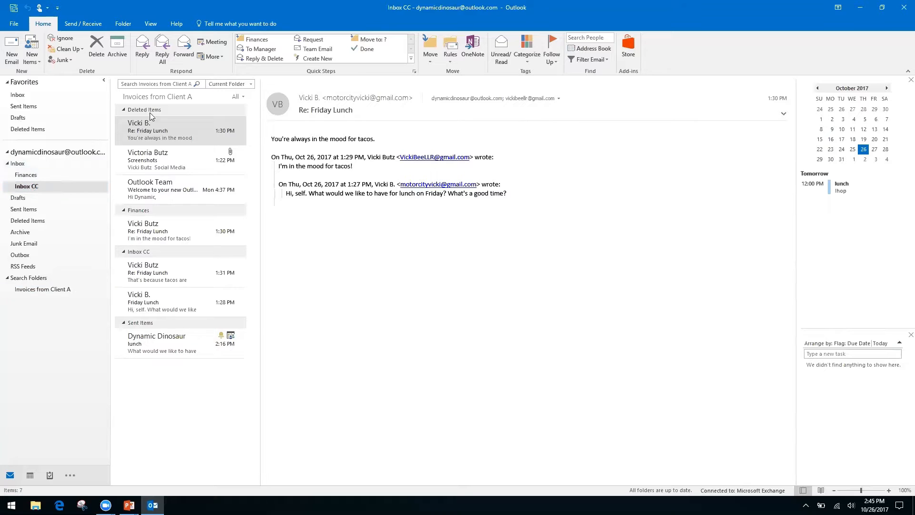
{"action": "left_click", "coordinate": [154, 82]}
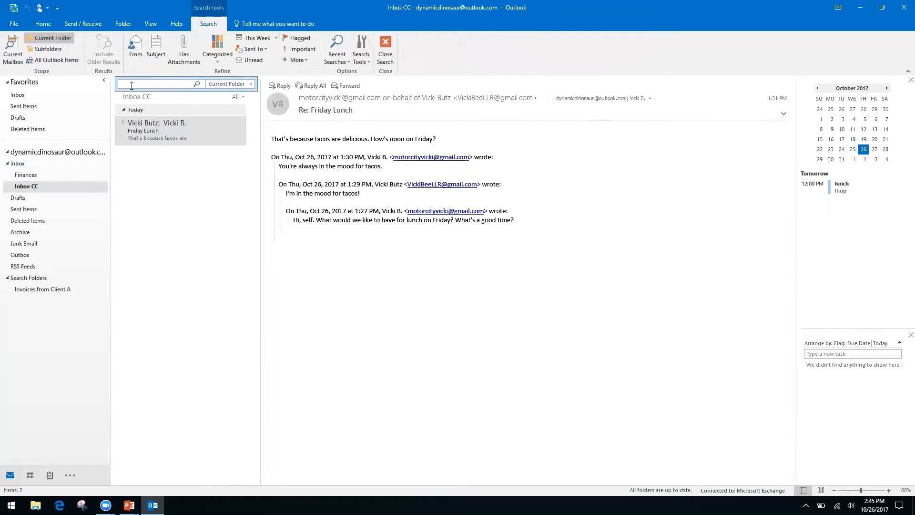
{"action": "left_click", "coordinate": [19, 163]}
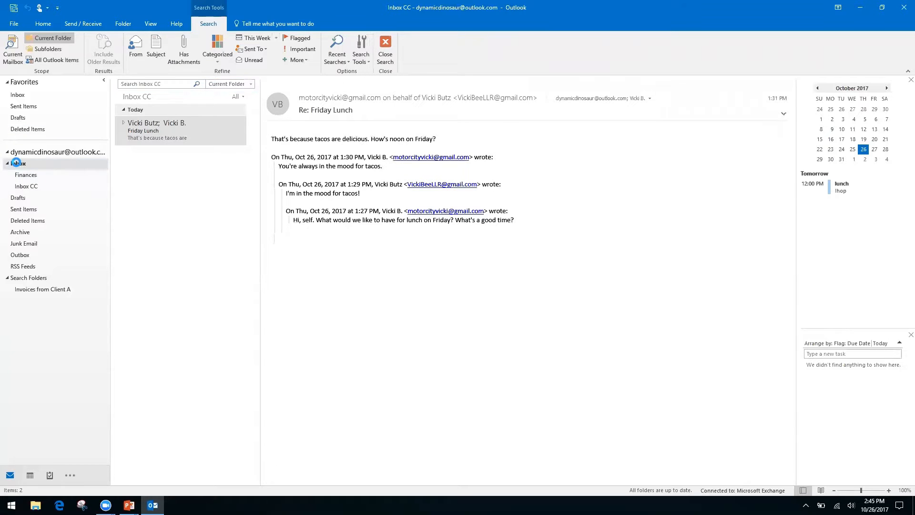
{"action": "left_click", "coordinate": [33, 187]}
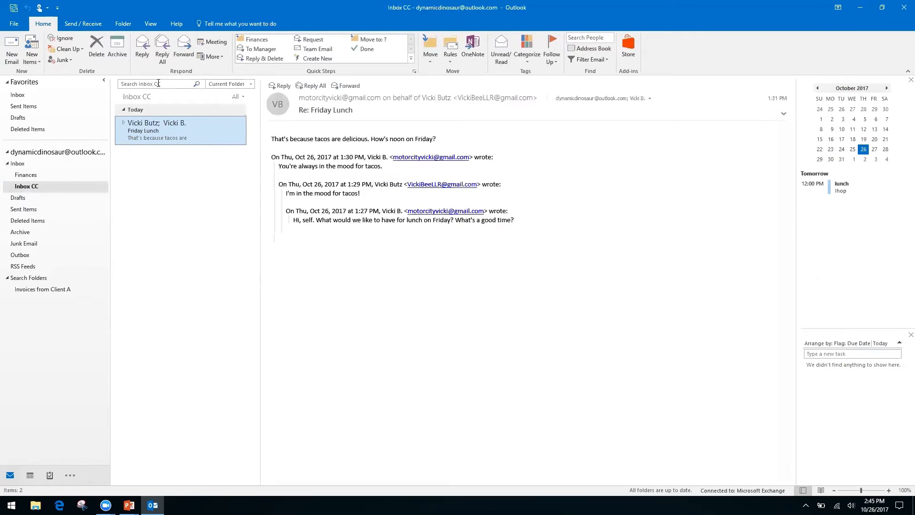
{"action": "right_click", "coordinate": [164, 86]}
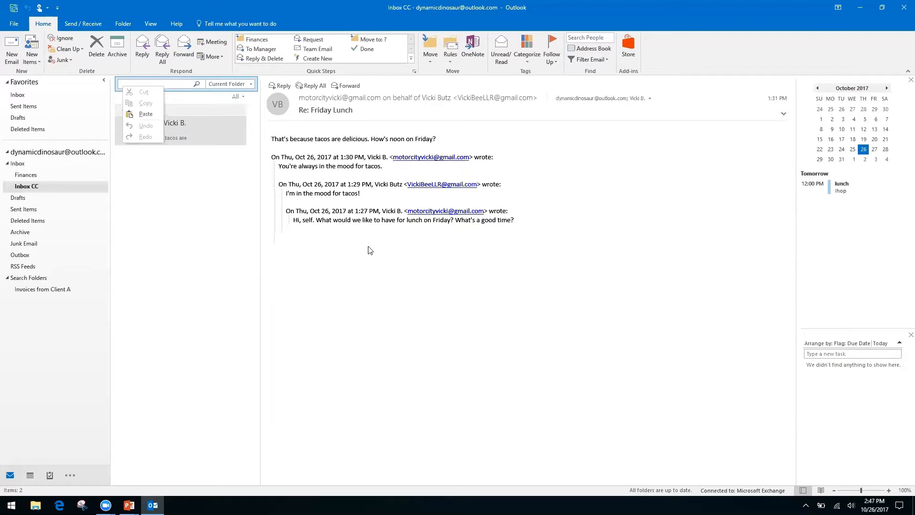
{"action": "left_click", "coordinate": [366, 305]}
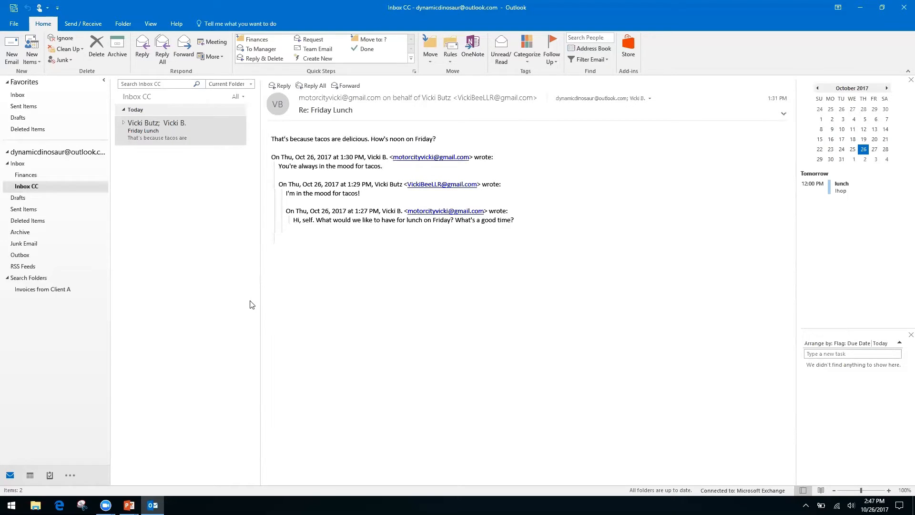
{"action": "key", "text": "alt+Tab"}
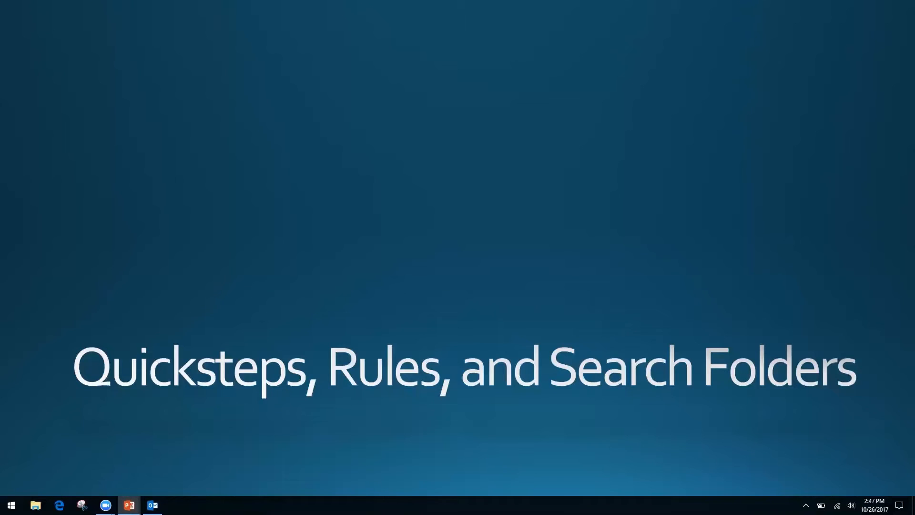
Advance the slide show to 'Forms, Templates, and Quick Parts' and return to Outlook
{"action": "key", "text": "Right"}
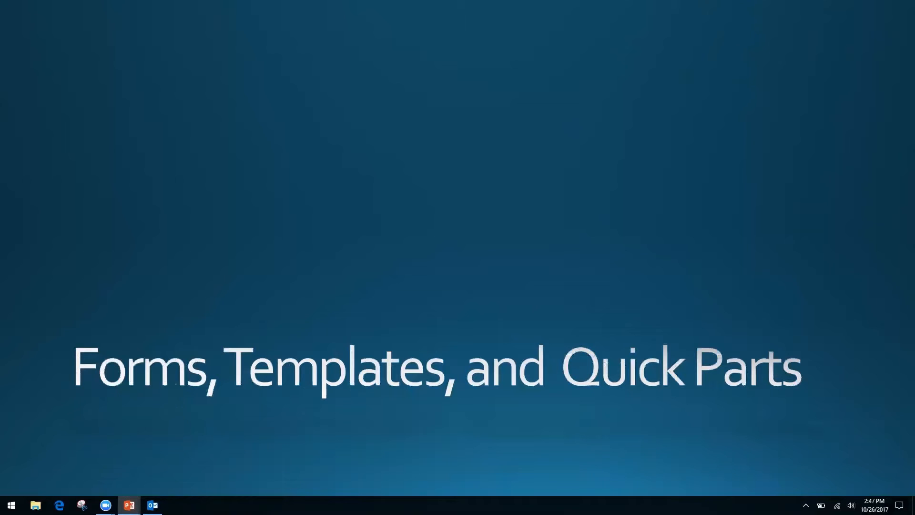
{"action": "key", "text": "alt+Tab"}
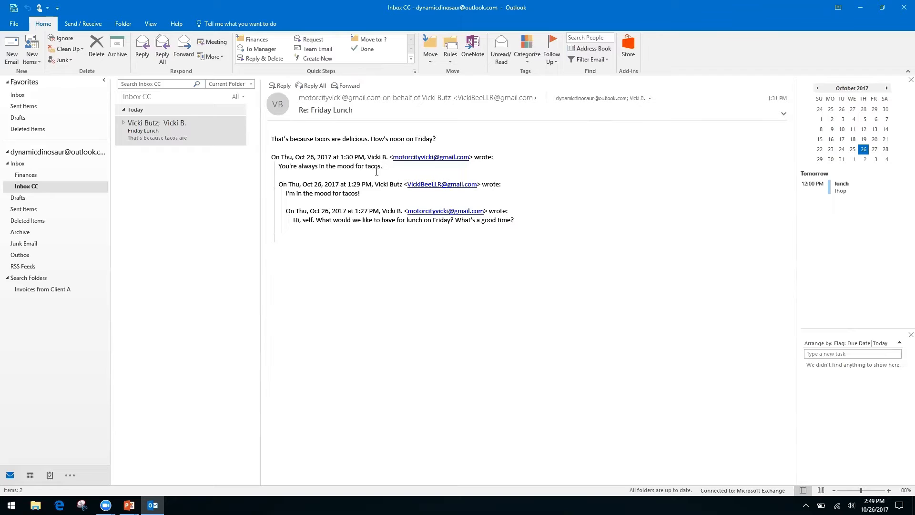
Select the Friday Lunch message and dismiss the context menu on its text
{"action": "left_click", "coordinate": [155, 134]}
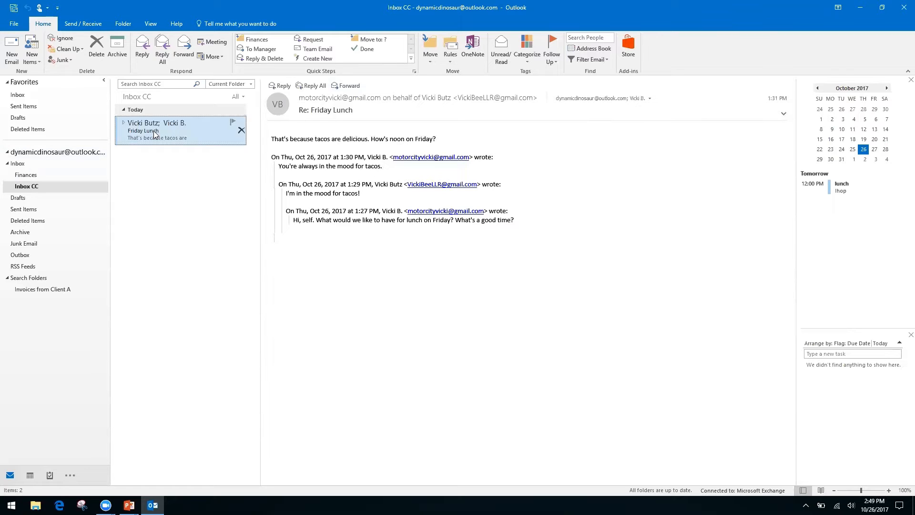
{"action": "right_click", "coordinate": [351, 219]}
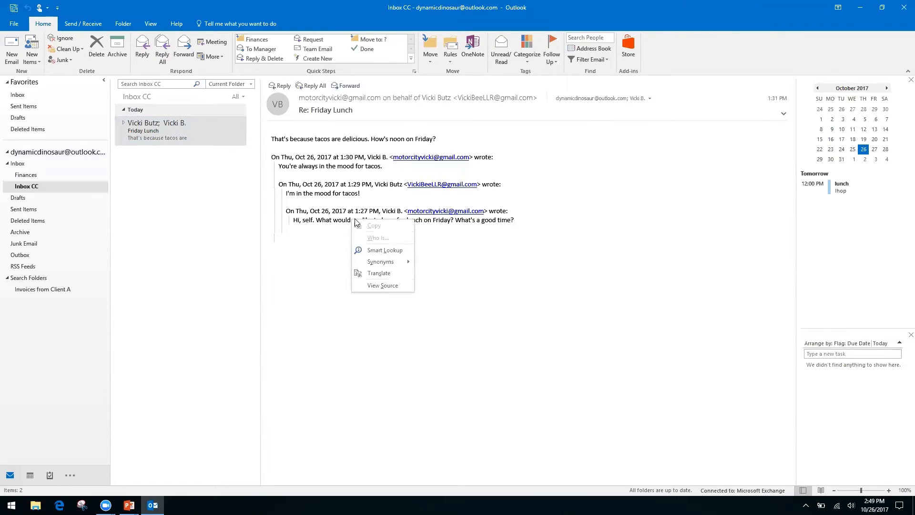
{"action": "right_click", "coordinate": [313, 211]}
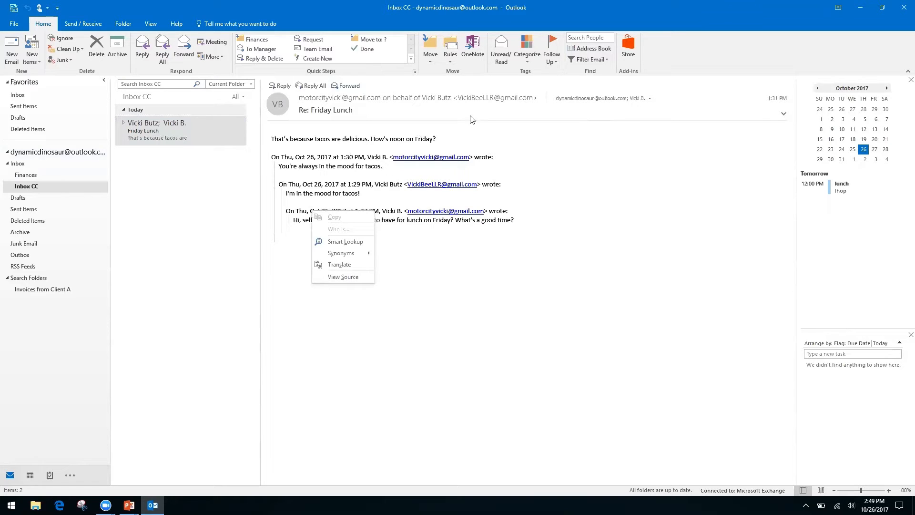
{"action": "left_click", "coordinate": [672, 57]}
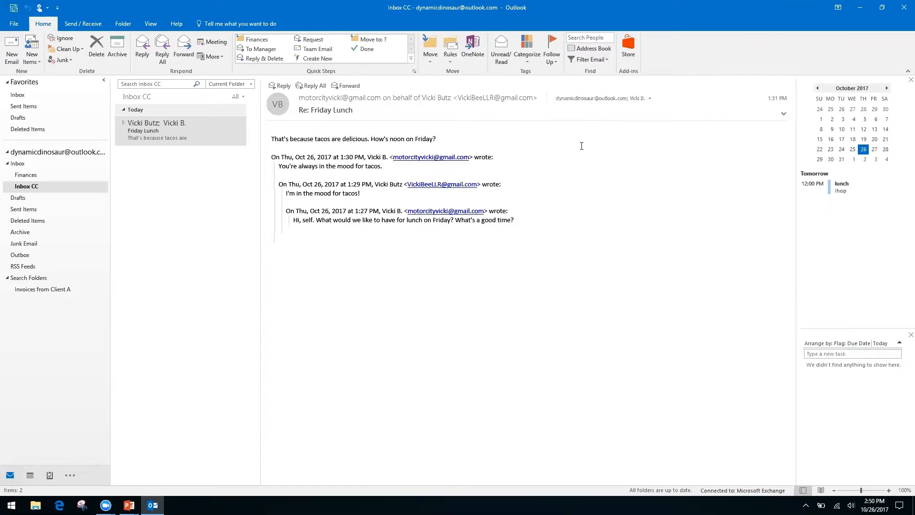
Start a new email with the subject 'Monthly Report'
{"action": "left_click", "coordinate": [12, 48]}
{"action": "left_click", "coordinate": [91, 196]}
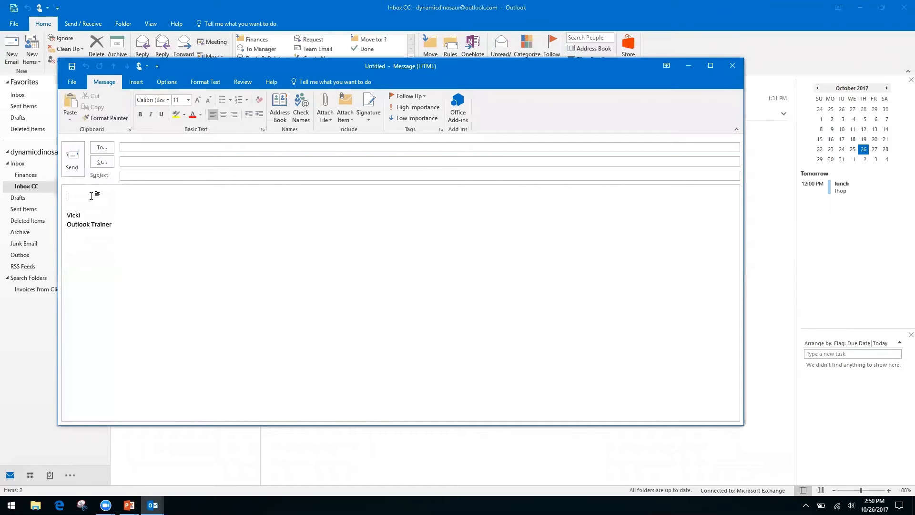
{"action": "left_click", "coordinate": [159, 176]}
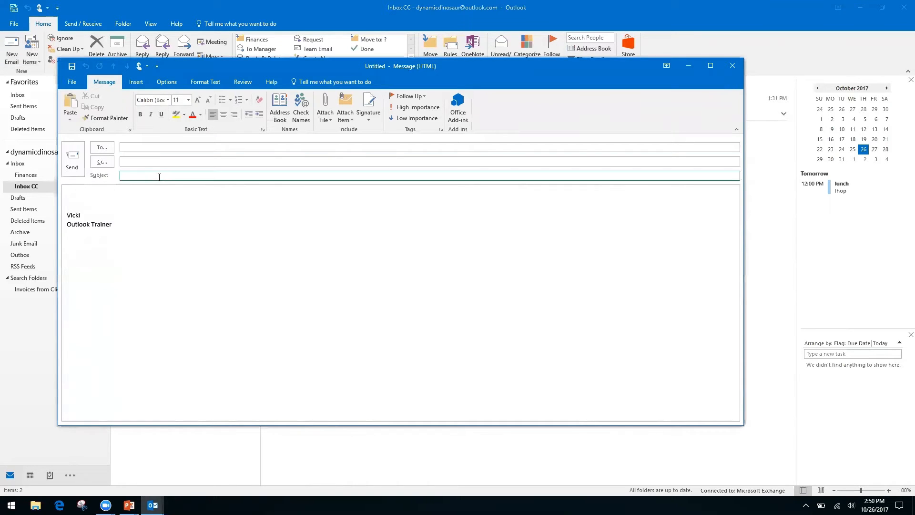
{"action": "type", "text": "Monthly Report"}
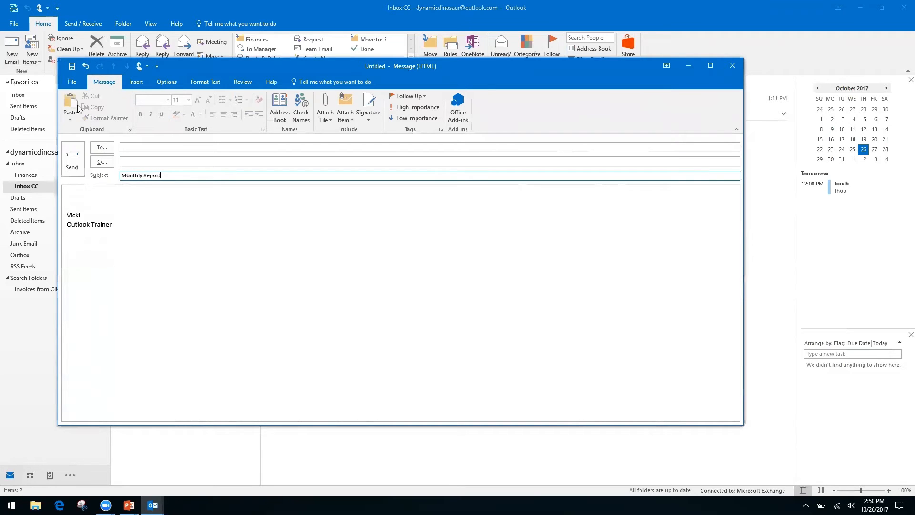
Write the body lines 'Month', 'Date' and 'Information, see spreadsheet'
{"action": "left_click", "coordinate": [91, 194]}
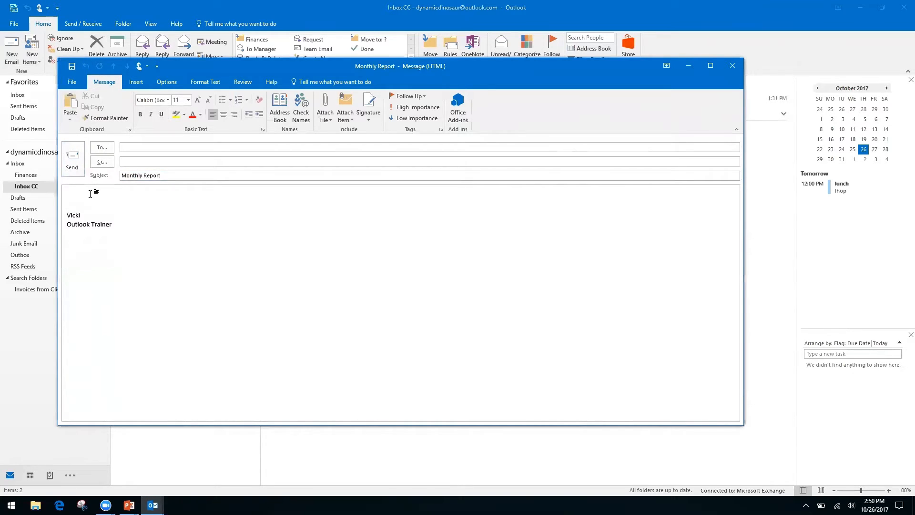
{"action": "type", "text": "Month"}
{"action": "key", "text": "Return"}
{"action": "type", "text": "Date"}
{"action": "key", "text": "Return"}
{"action": "key", "text": "Return"}
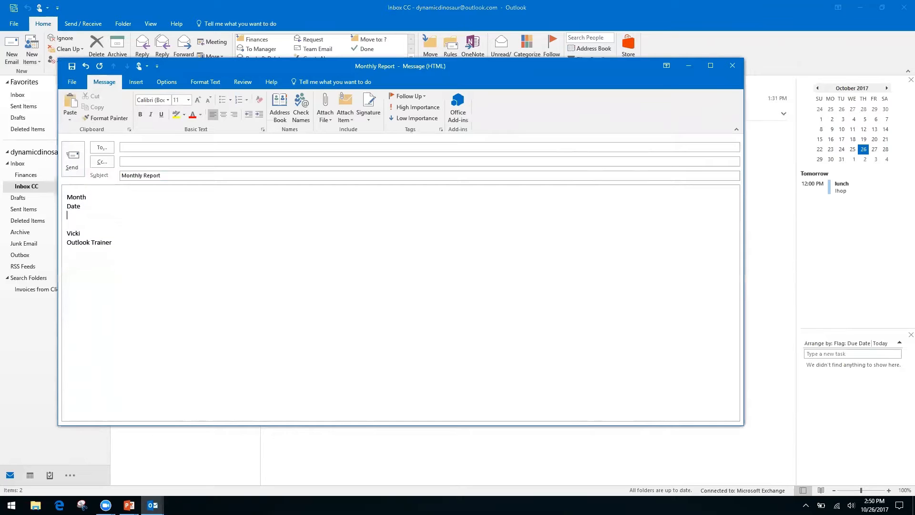
{"action": "type", "text": "In"}
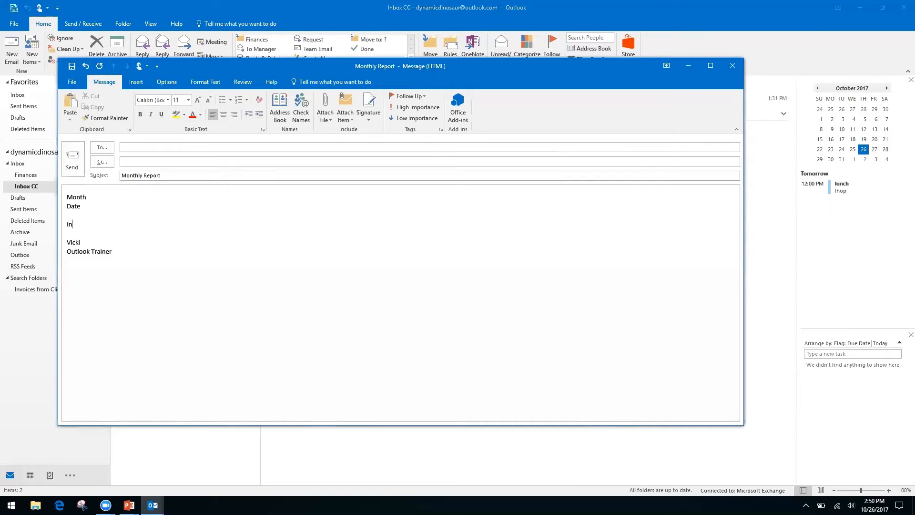
{"action": "type", "text": "formation, see spreadsheet"}
{"action": "left_click", "coordinate": [71, 84]}
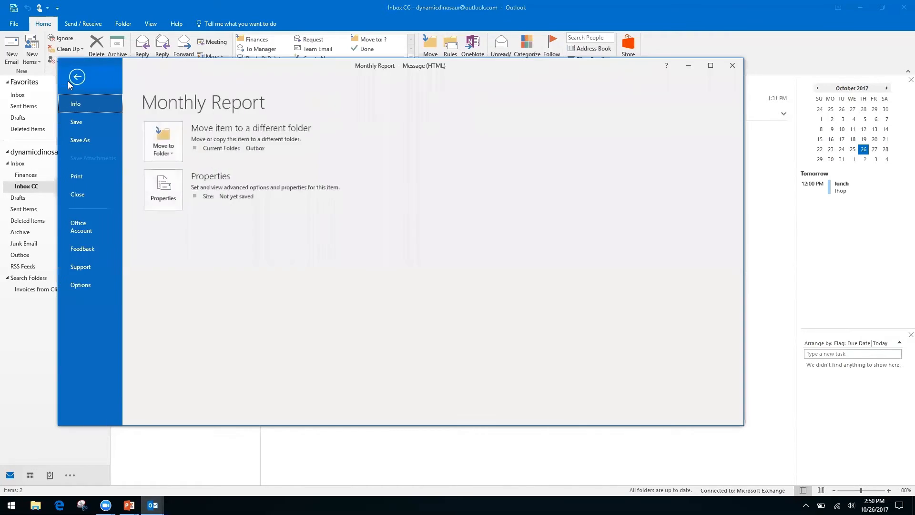
{"action": "left_click", "coordinate": [84, 139]}
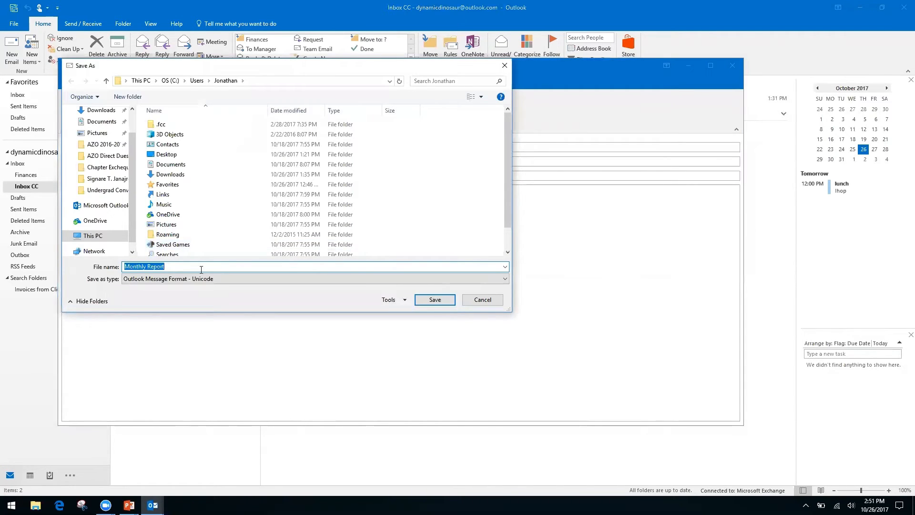
{"action": "left_click", "coordinate": [485, 281]}
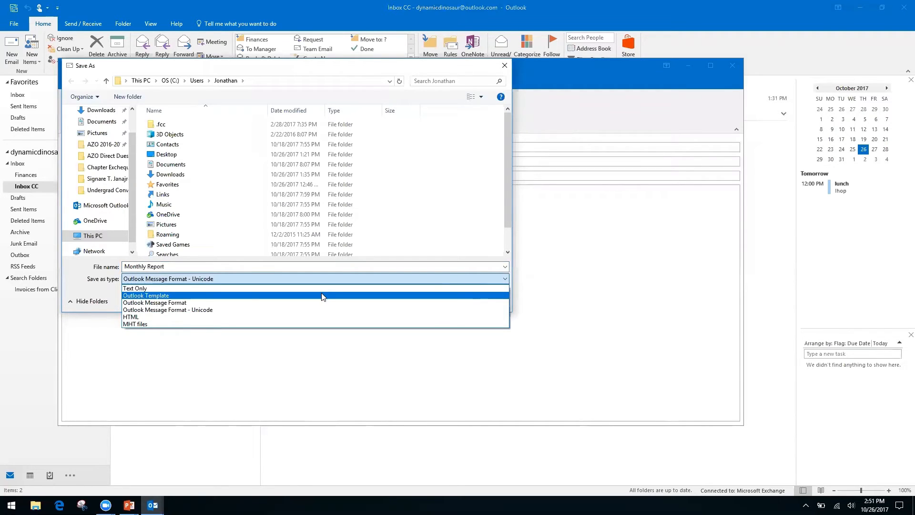
{"action": "left_click", "coordinate": [155, 316]}
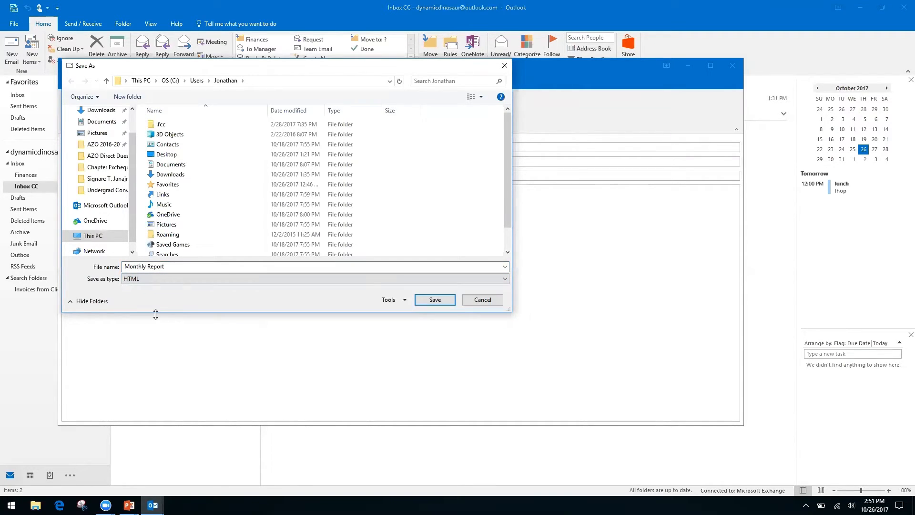
{"action": "left_click", "coordinate": [483, 301]}
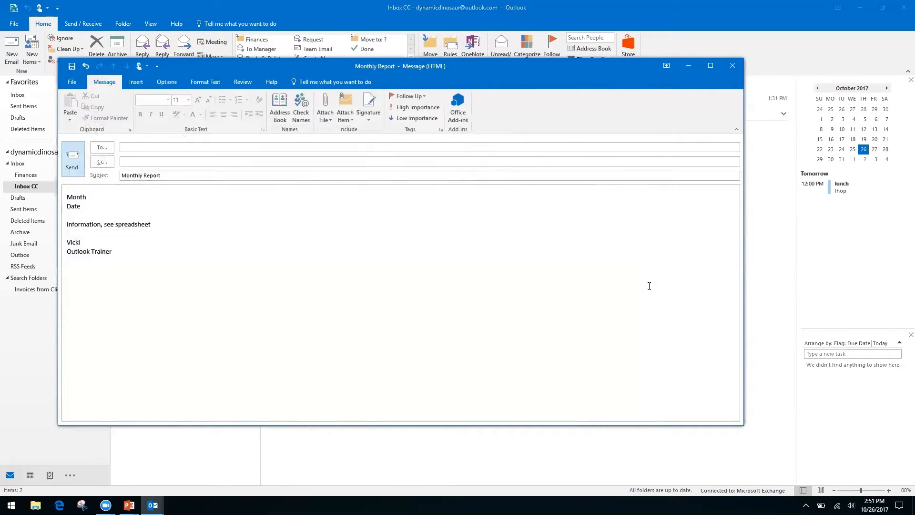
Close the Monthly Report draft without saving, then advance the slideshow to 'How to Speed Up Outlook Search'
{"action": "left_click", "coordinate": [732, 67]}
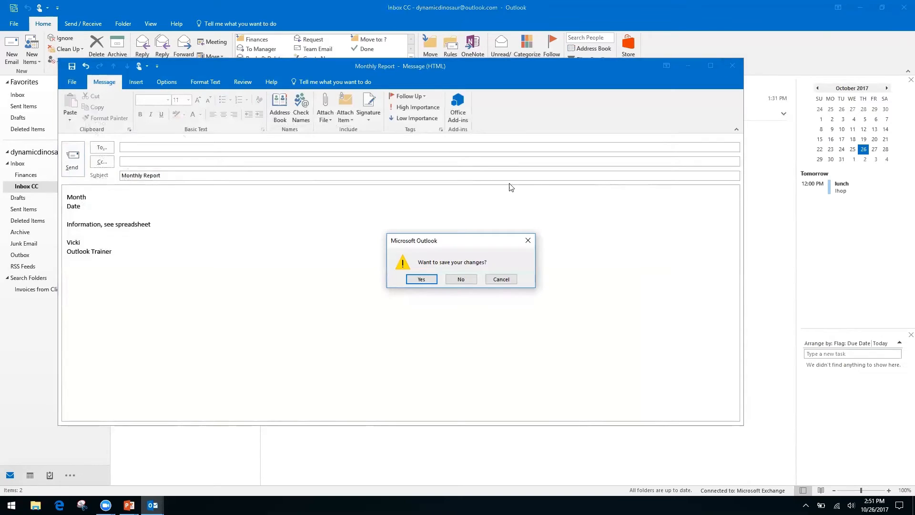
{"action": "left_click", "coordinate": [459, 279]}
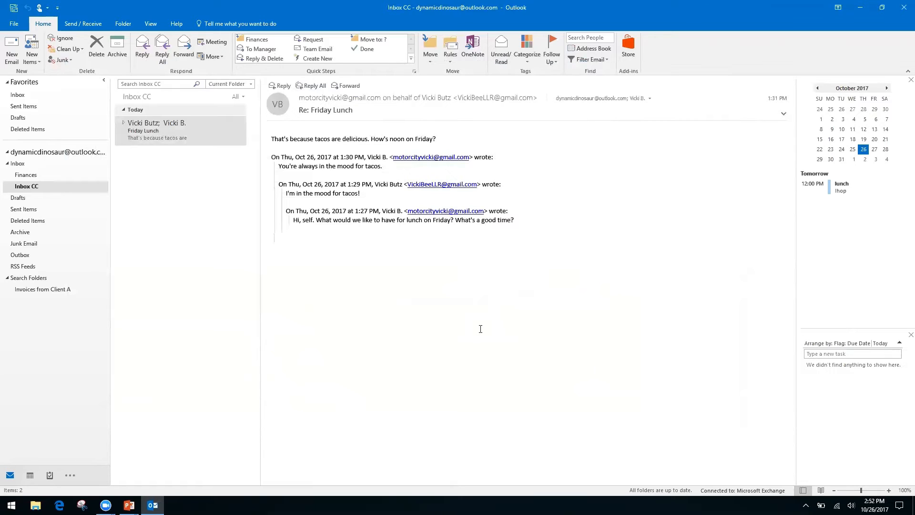
{"action": "key", "text": "alt+Tab"}
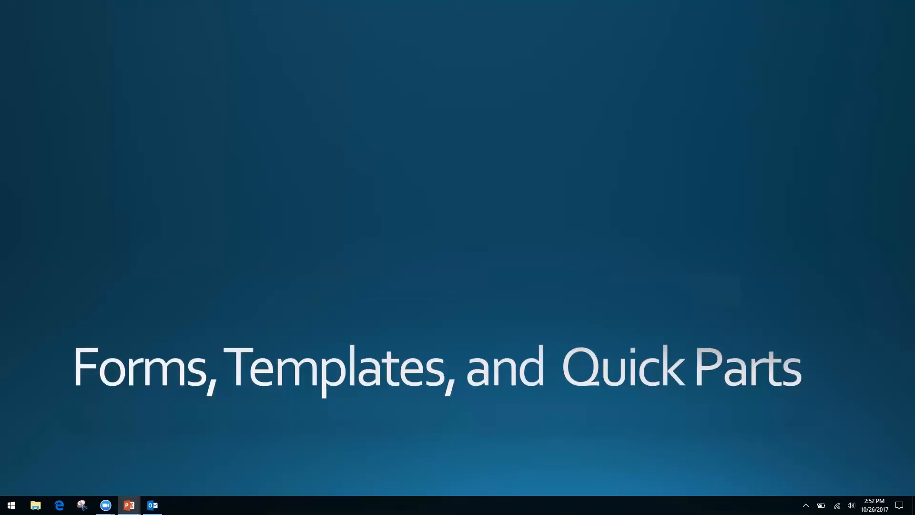
{"action": "key", "text": "Right"}
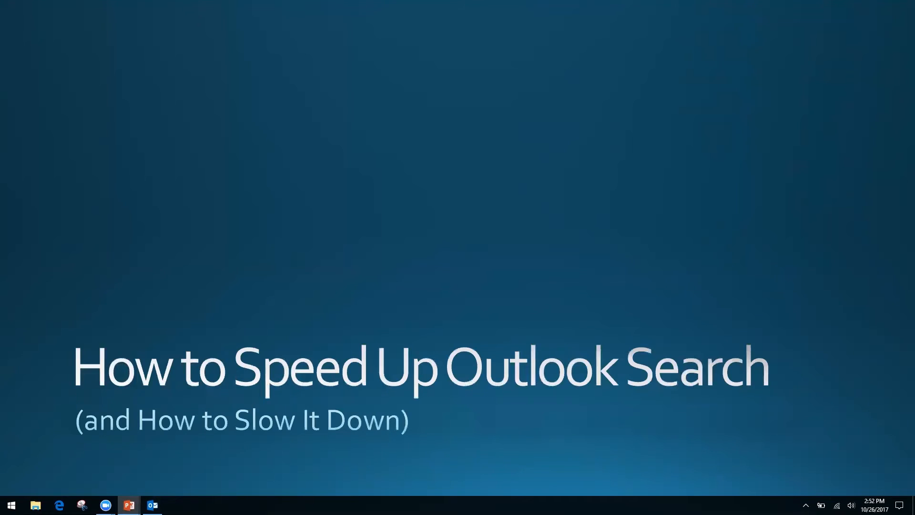